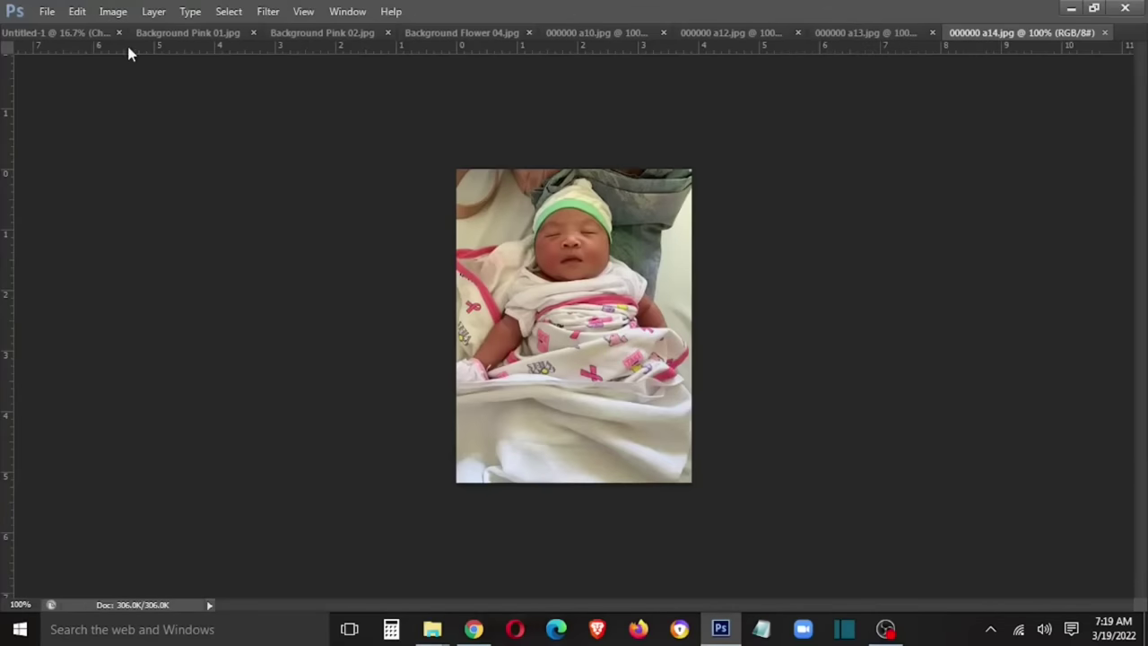
# - Place the Background Pink 01 image into the invitation document as a new layer
pyautogui.click(377, 34)
pyautogui.moveTo(377, 39)
pyautogui.mouseDown()
pyautogui.moveTo(231, 153)
pyautogui.moveTo(403, 48)
pyautogui.moveTo(398, 35)
pyautogui.mouseUp()
pyautogui.click(299, 33)
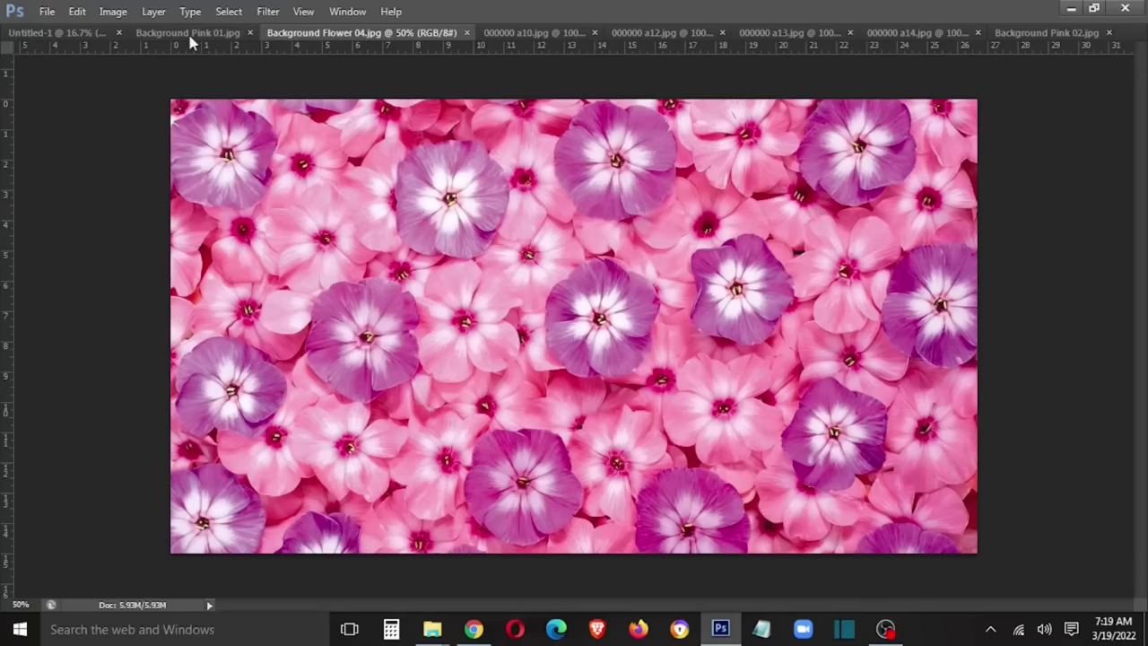
pyautogui.click(189, 36)
pyautogui.moveTo(179, 33); pyautogui.dragTo(6, 315)
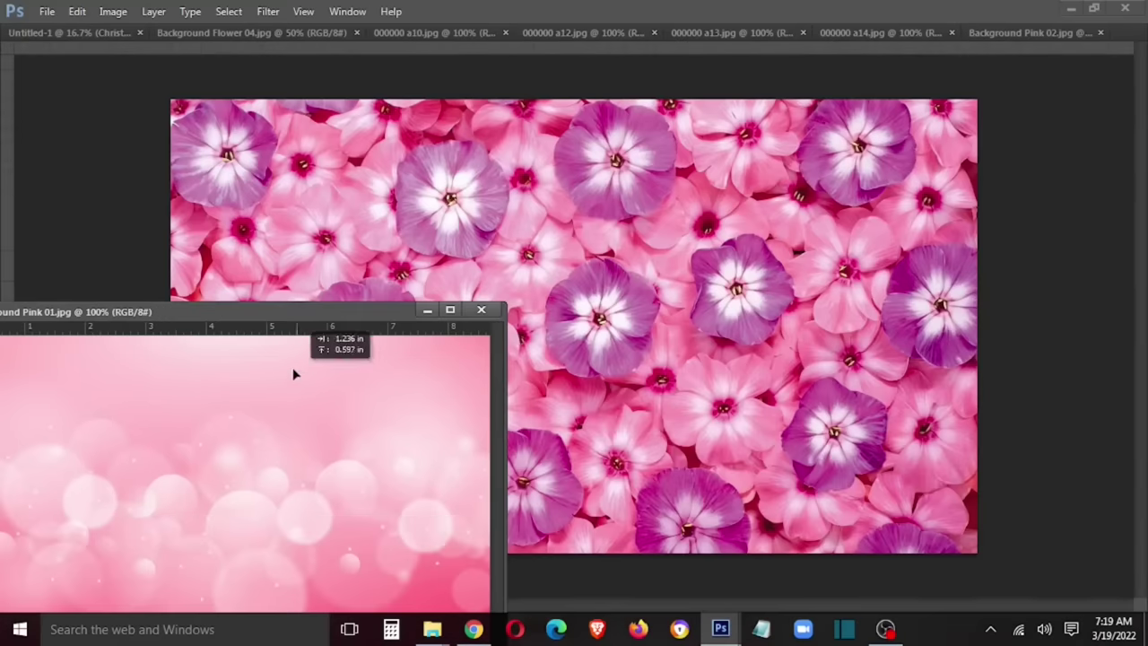
pyautogui.click(113, 34)
pyautogui.moveTo(114, 38); pyautogui.dragTo(585, 250)
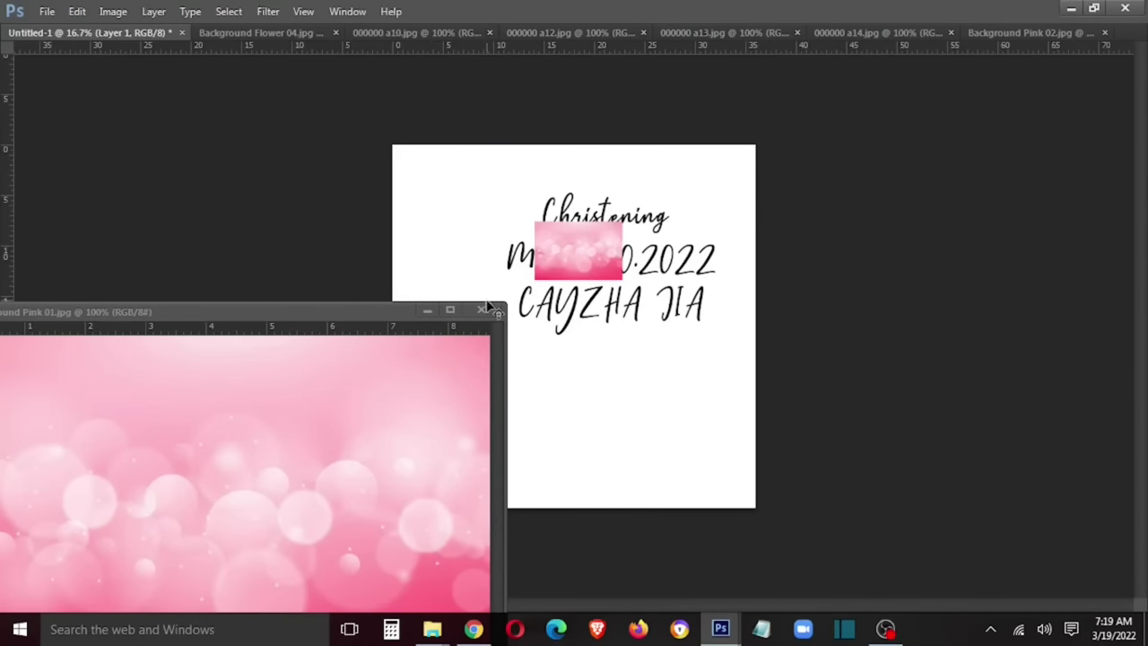
pyautogui.click(481, 309)
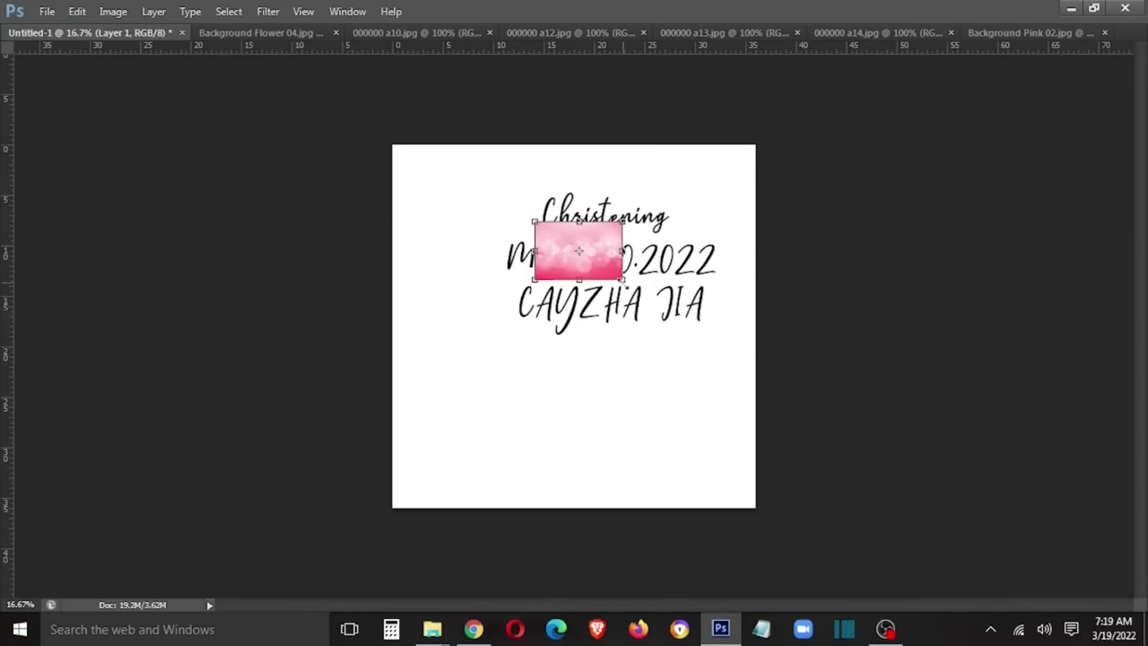
# - Scale the pink bokeh layer to cover the whole canvas, keeping the Christening text above it
pyautogui.moveTo(622, 279); pyautogui.dragTo(748, 460)
pyautogui.moveTo(704, 335); pyautogui.dragTo(704, 394)
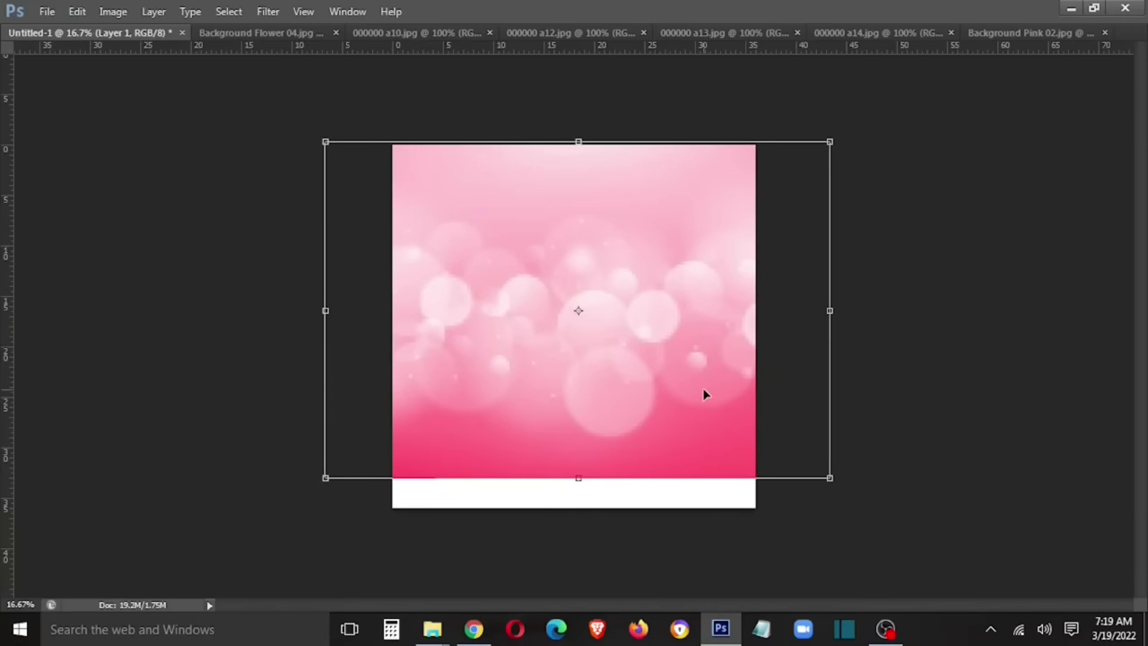
pyautogui.moveTo(830, 477); pyautogui.dragTo(874, 521)
pyautogui.press('Return')
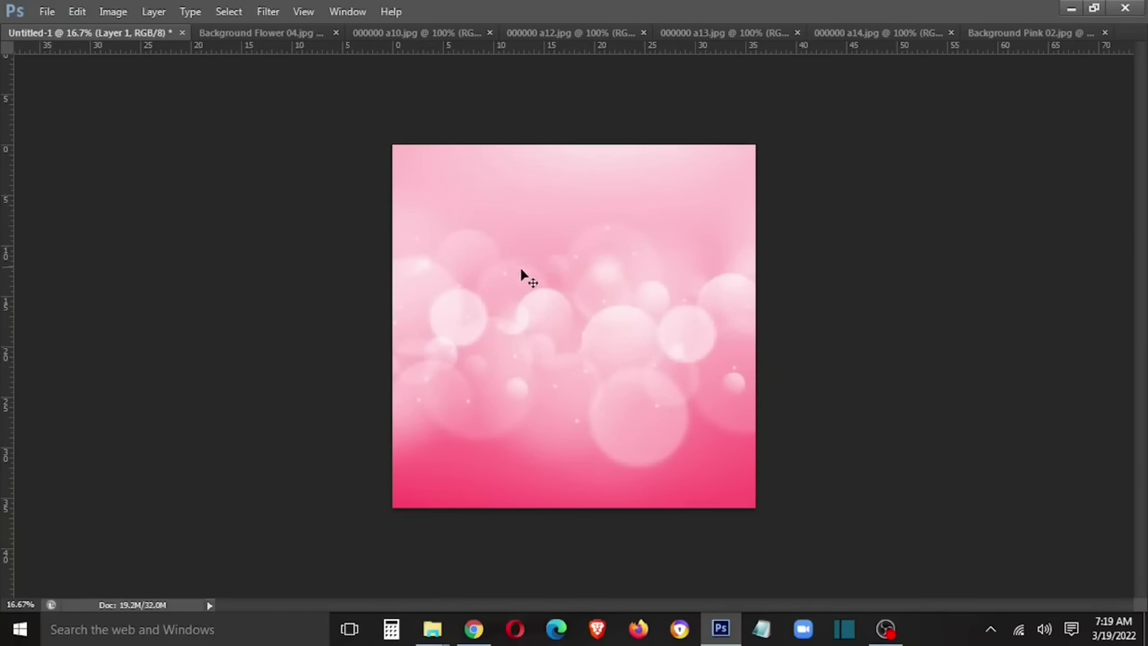
pyautogui.press('Tab')
pyautogui.moveTo(1076, 203); pyautogui.dragTo(1071, 166)
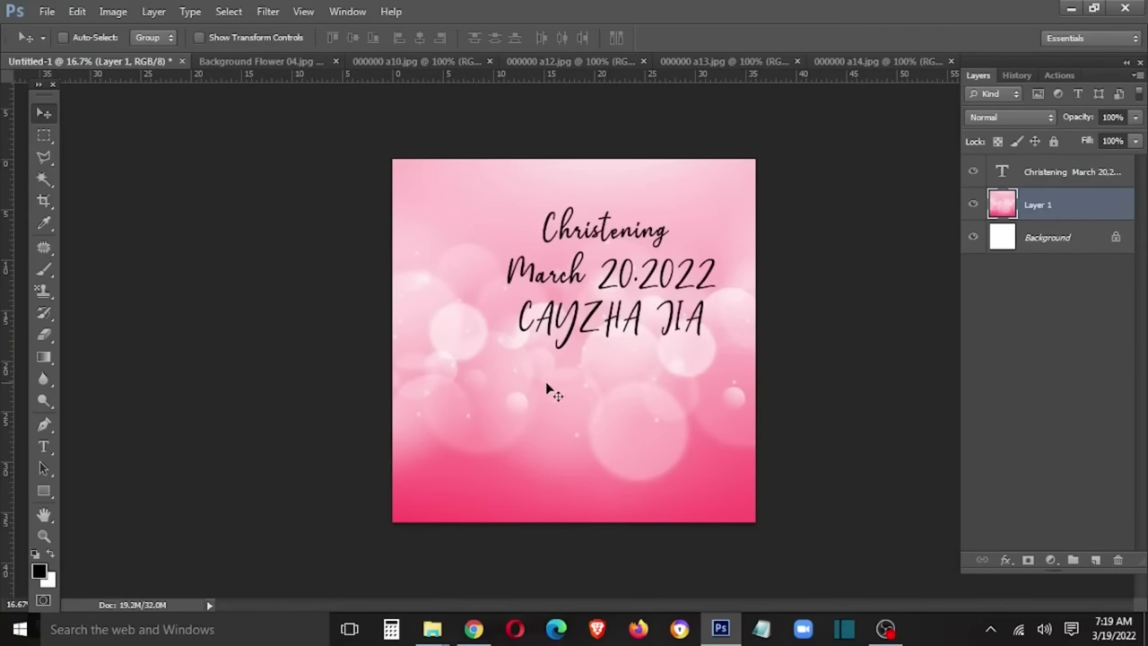
# - Type the child's name on the lower canvas, then enlarge it and move it to the bottom
pyautogui.click(536, 408)
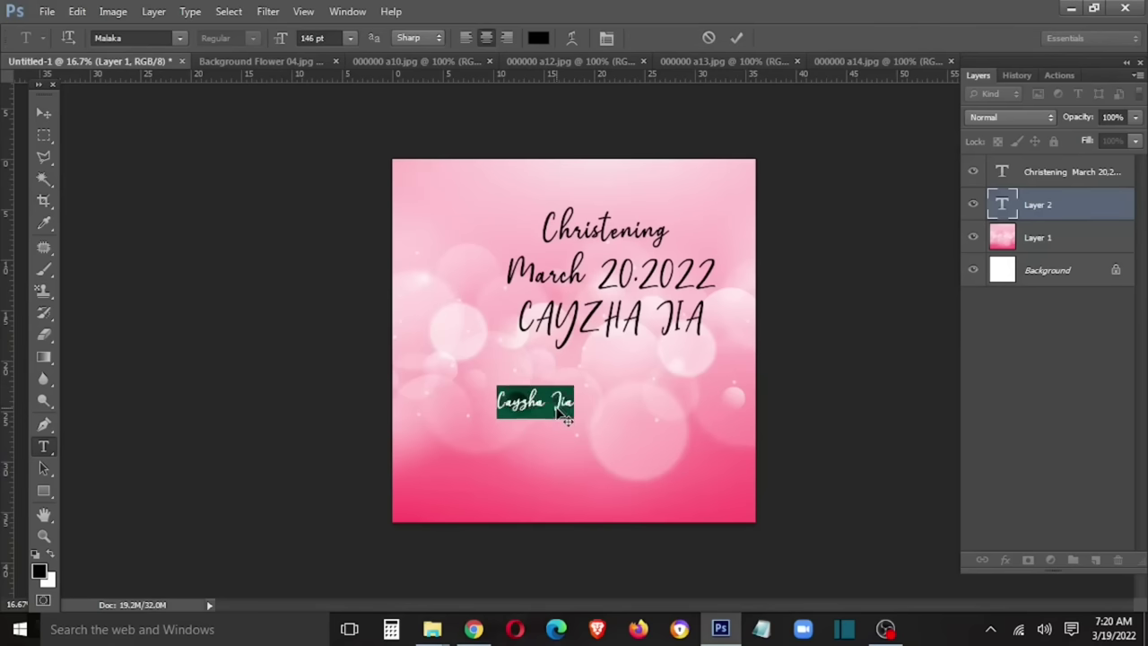
pyautogui.hotkey('ctrl', 'Return')
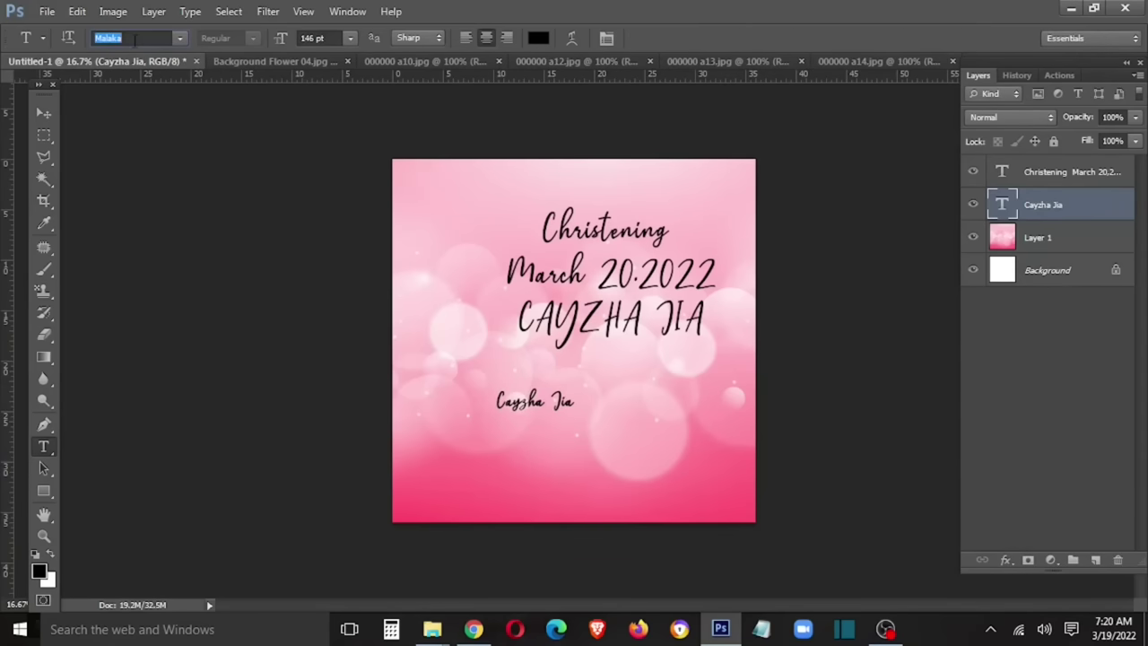
pyautogui.click(132, 40)
pyautogui.write('Oh My Baby')
pyautogui.click(43, 112)
pyautogui.hotkey('ctrl', 't')
pyautogui.moveTo(601, 414)
pyautogui.mouseDown()
pyautogui.moveTo(738, 562)
pyautogui.moveTo(786, 579)
pyautogui.mouseUp()
pyautogui.moveTo(668, 427)
pyautogui.mouseDown()
pyautogui.moveTo(529, 478)
pyautogui.moveTo(601, 483)
pyautogui.mouseUp()
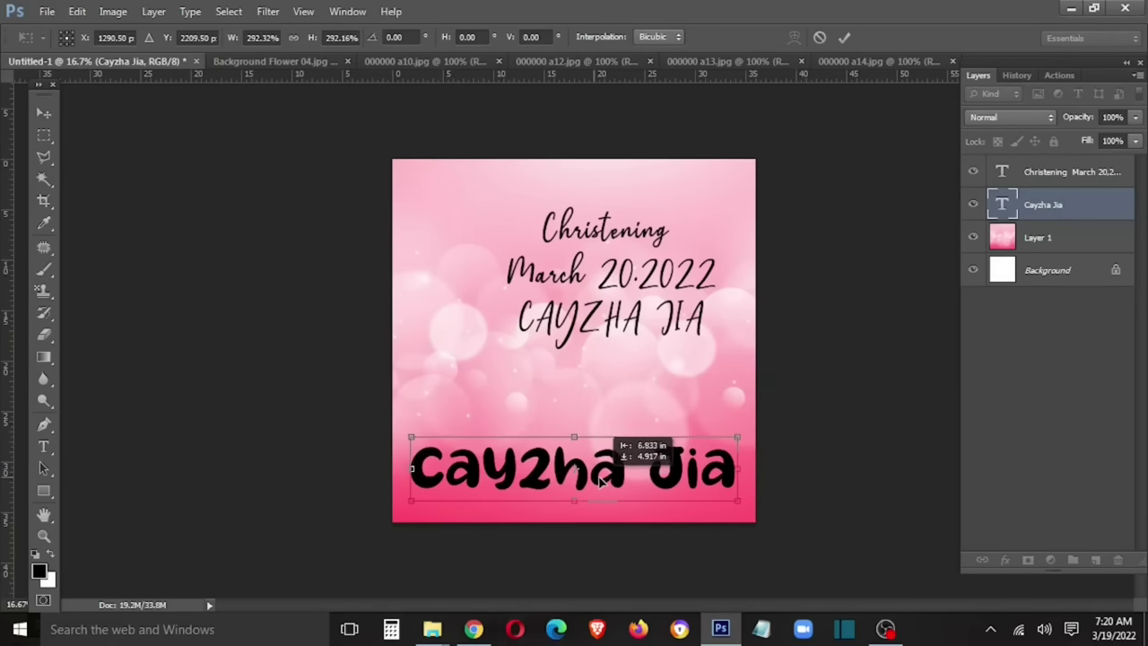
pyautogui.press('Return')
# - Set the name in ChopinScript and resize it to about 112% near the bottom
pyautogui.press('t')
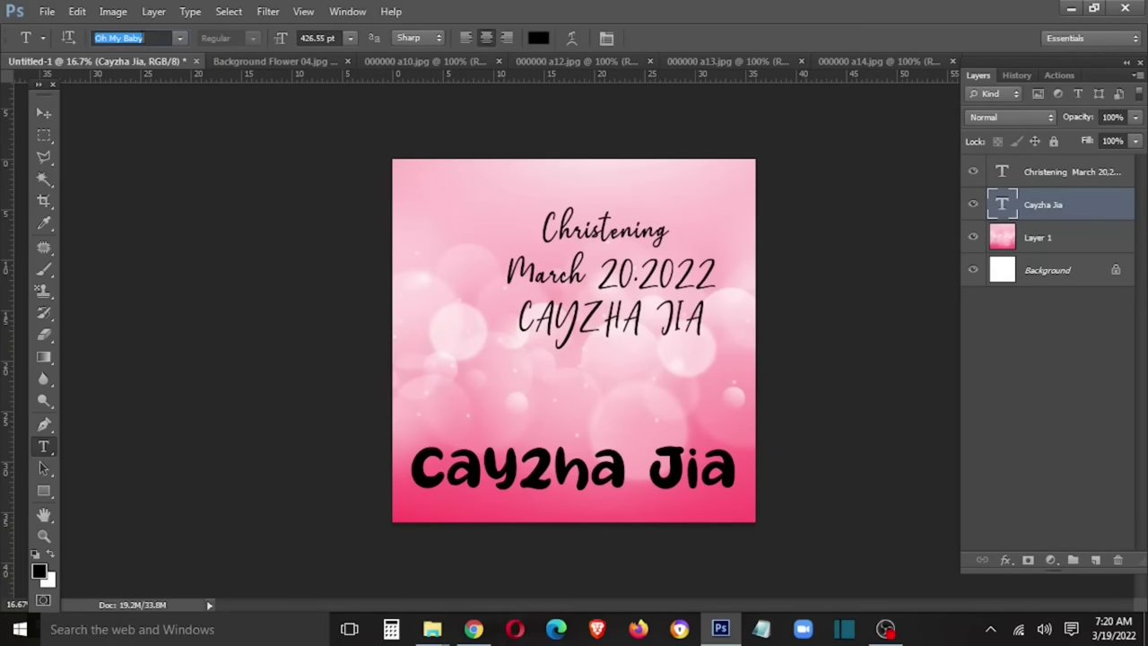
pyautogui.write('ChopinScript')
pyautogui.press('Return')
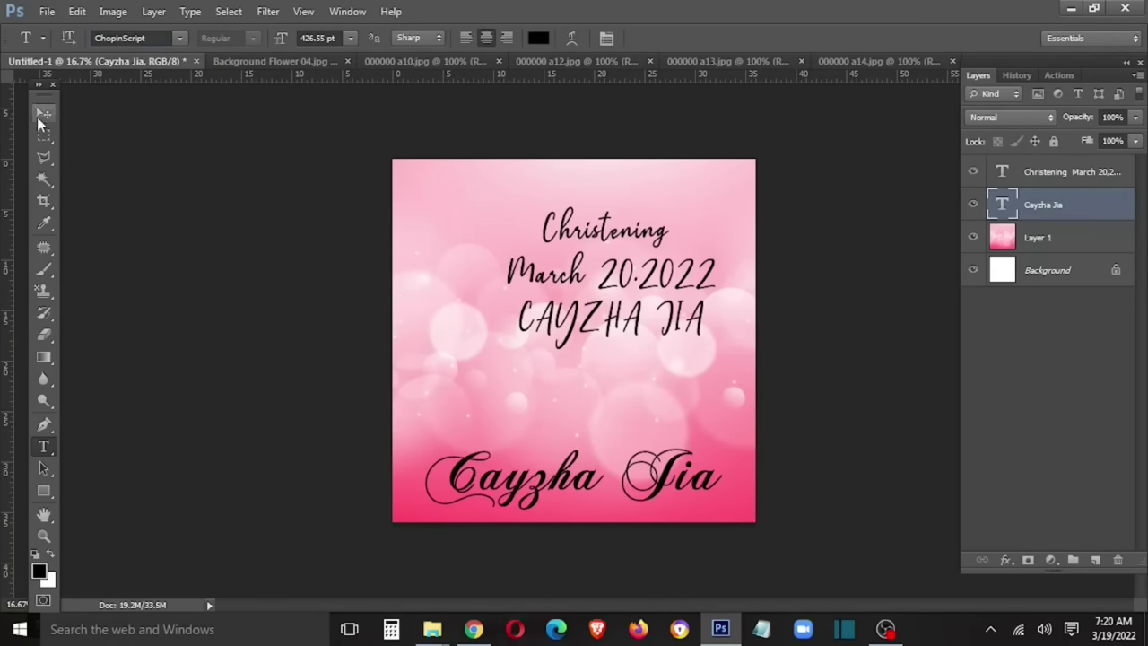
pyautogui.click(36, 117)
pyautogui.moveTo(563, 459); pyautogui.dragTo(572, 408)
pyautogui.hotkey('ctrl', 't')
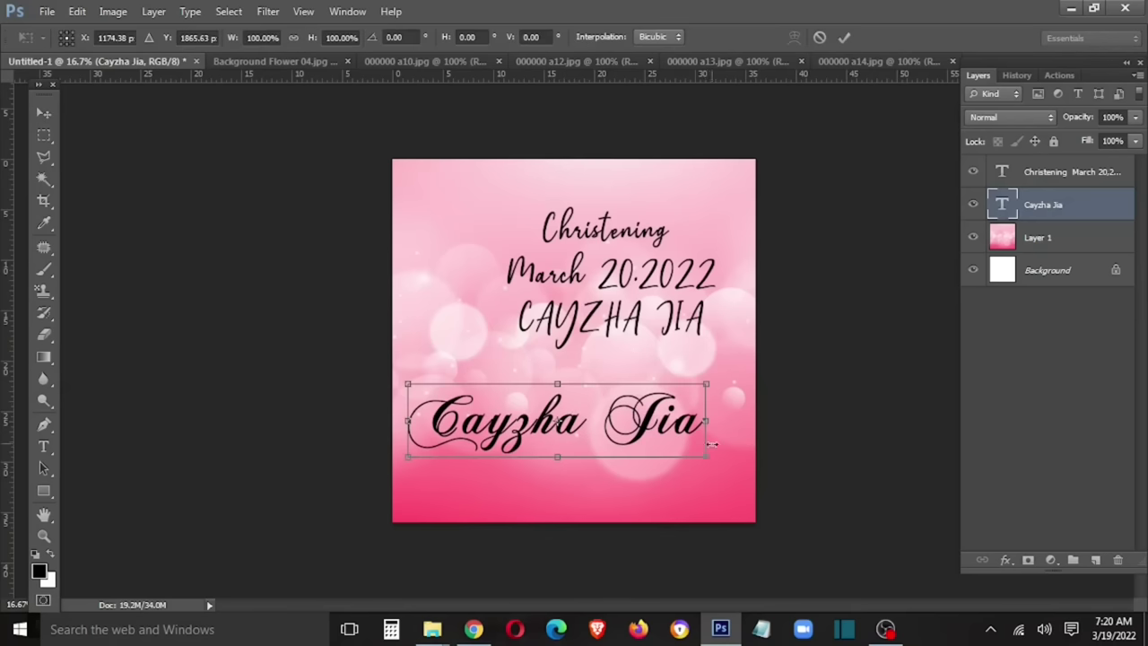
pyautogui.moveTo(708, 456); pyautogui.dragTo(742, 467)
pyautogui.moveTo(683, 414)
pyautogui.mouseDown()
pyautogui.moveTo(682, 439)
pyautogui.moveTo(628, 456)
pyautogui.mouseUp()
pyautogui.press('Return')
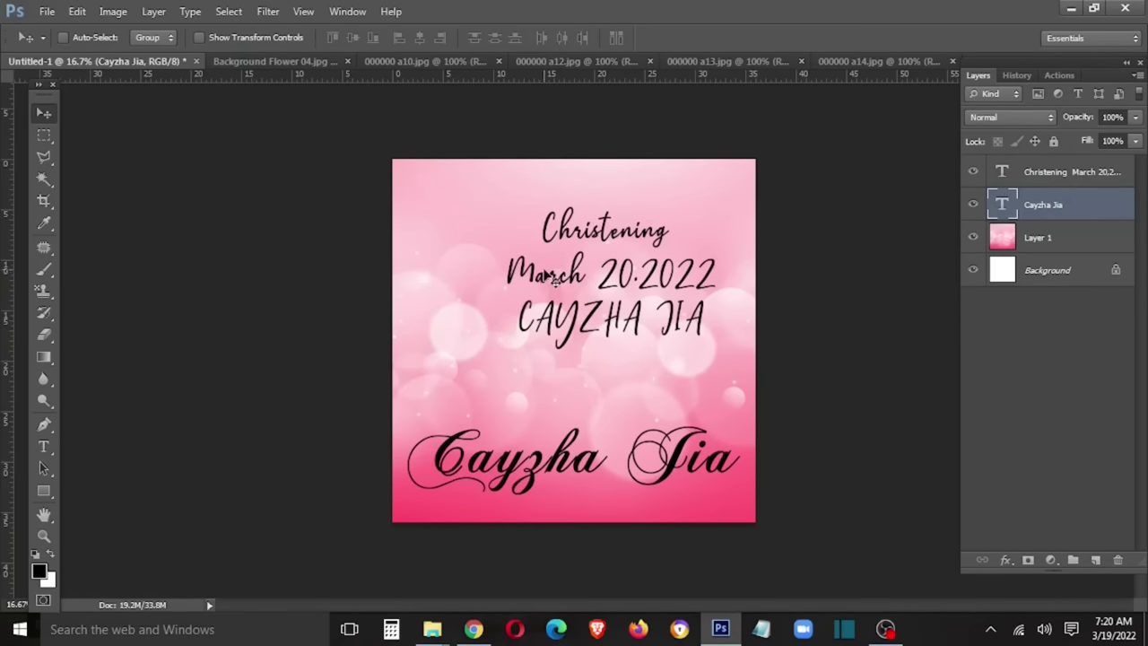
# - Duplicate the title text layer and edit the copy to read only 'March 20,2022'
pyautogui.rightClick(625, 273)
pyautogui.click(627, 284)
pyautogui.moveTo(628, 284); pyautogui.dragTo(507, 345)
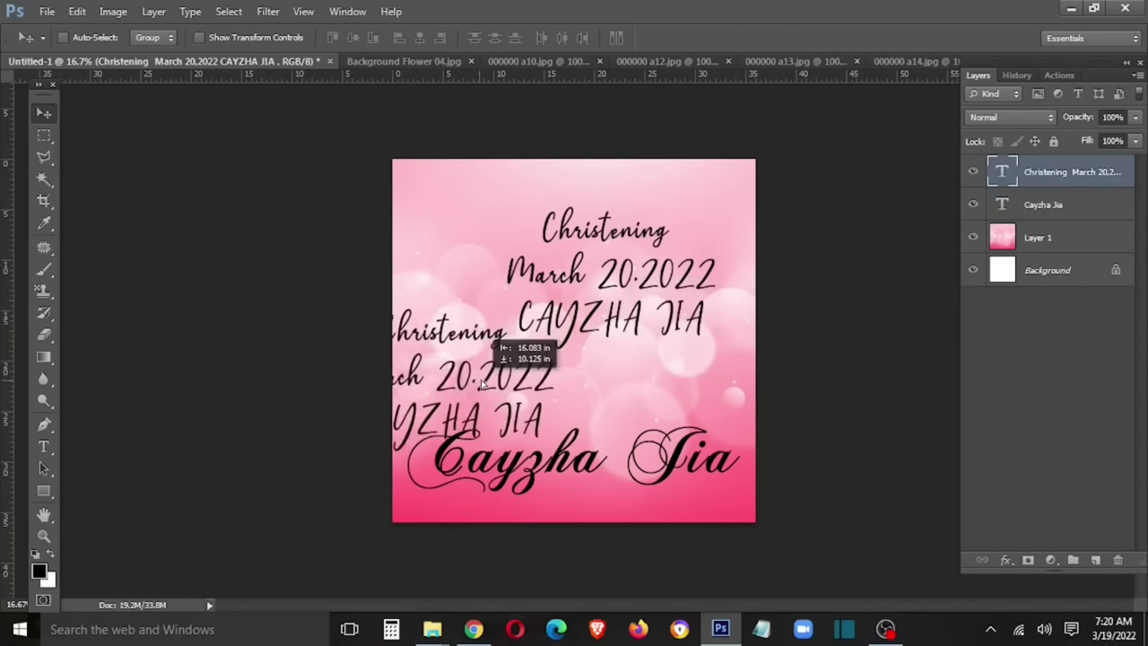
pyautogui.press('t')
pyautogui.moveTo(395, 385); pyautogui.dragTo(653, 401)
pyautogui.press('BackSpace')
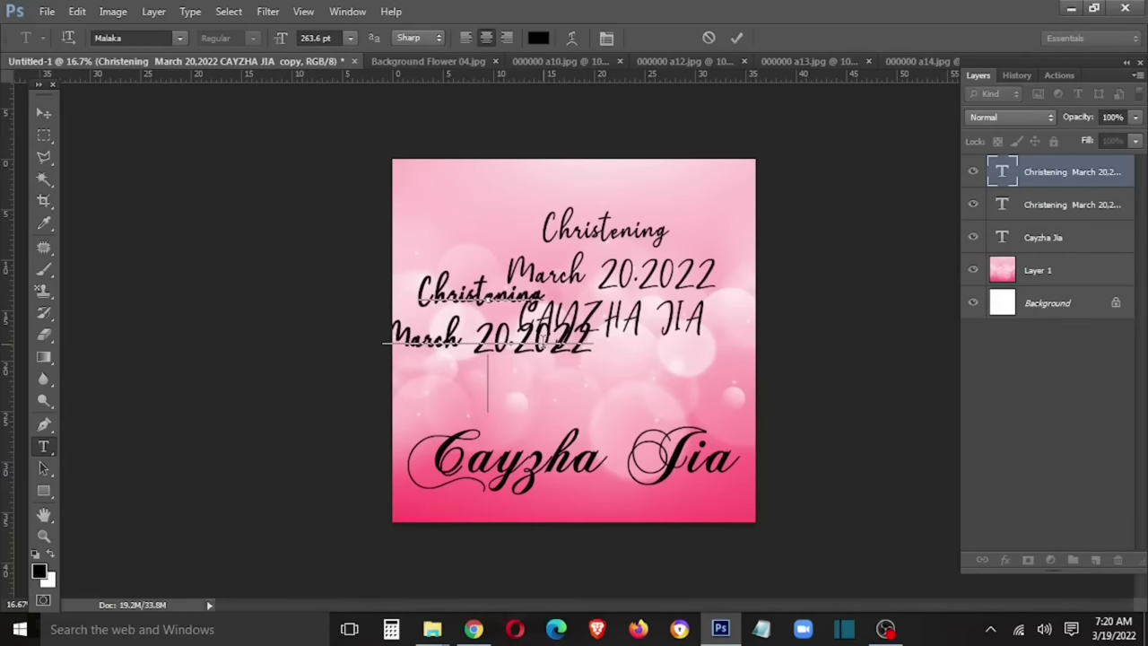
pyautogui.hotkey('ctrl', 'a')
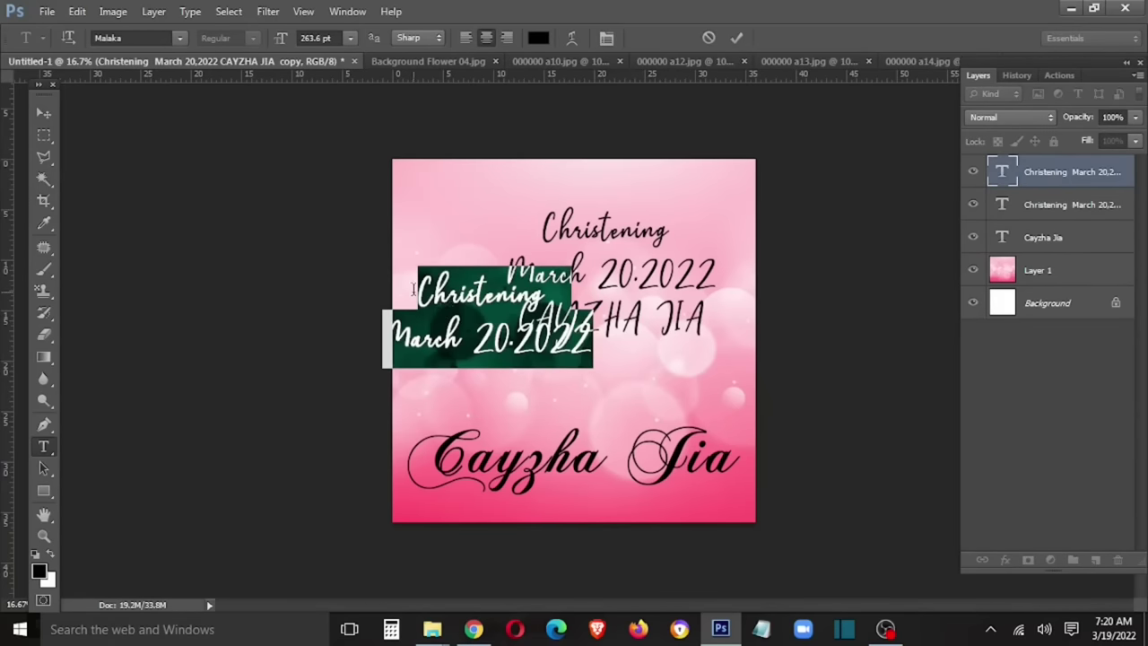
pyautogui.moveTo(413, 289); pyautogui.dragTo(568, 292)
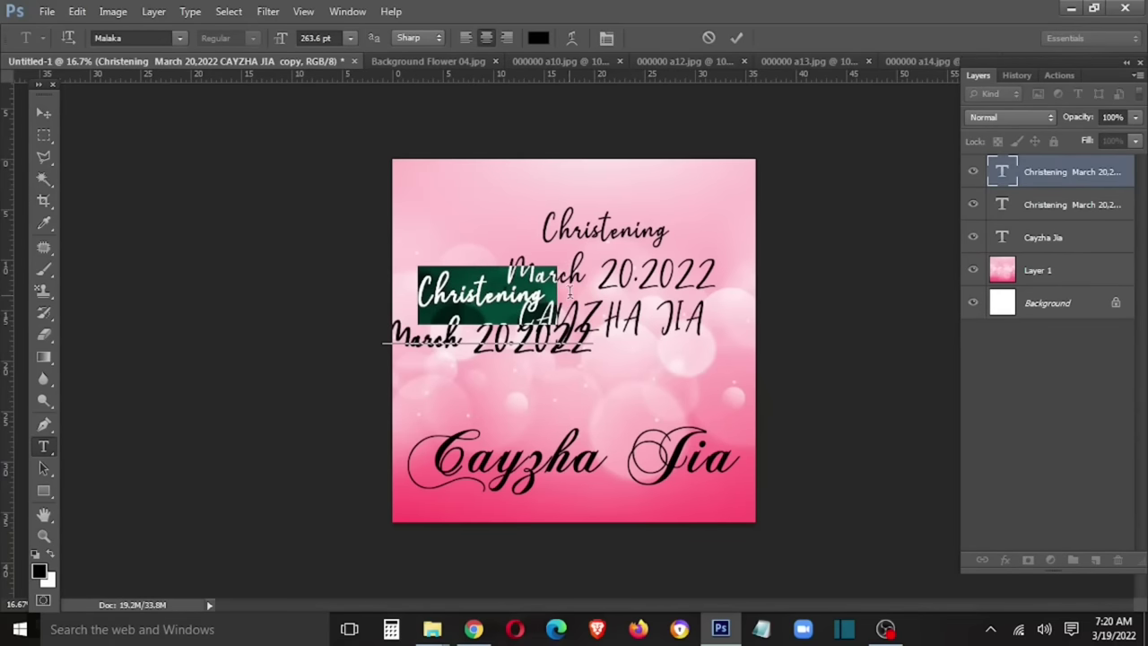
pyautogui.press('BackSpace')
pyautogui.press('Delete')
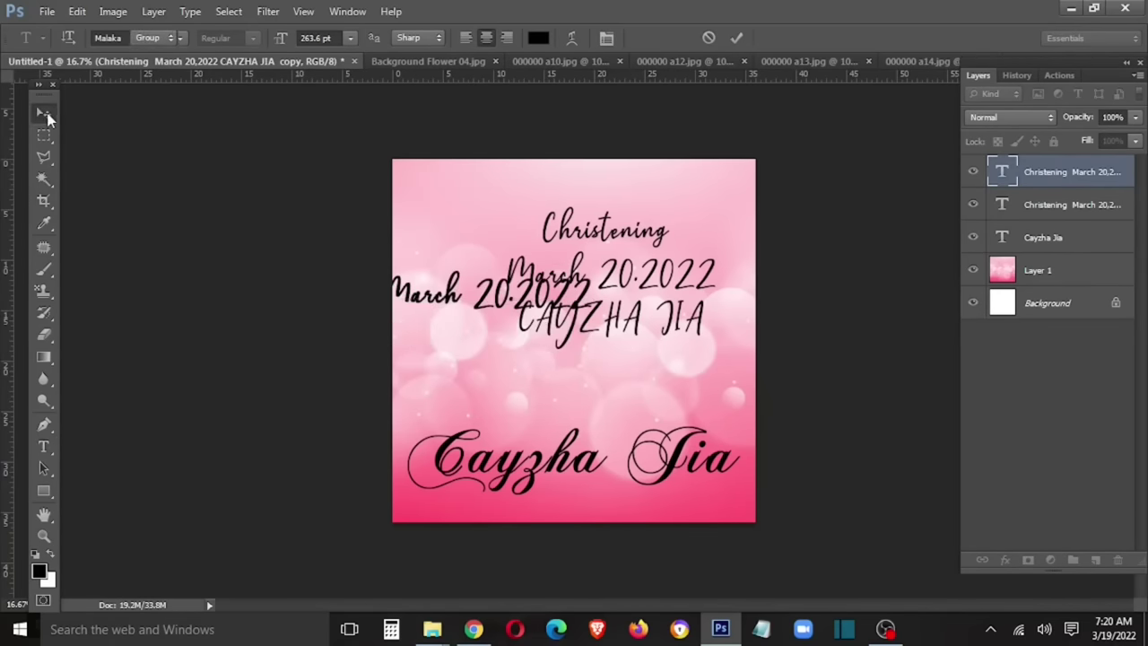
pyautogui.click(43, 445)
# - Set the date in Archivo Black, smaller, and move it below the name
pyautogui.click(180, 38)
pyautogui.click(141, 40)
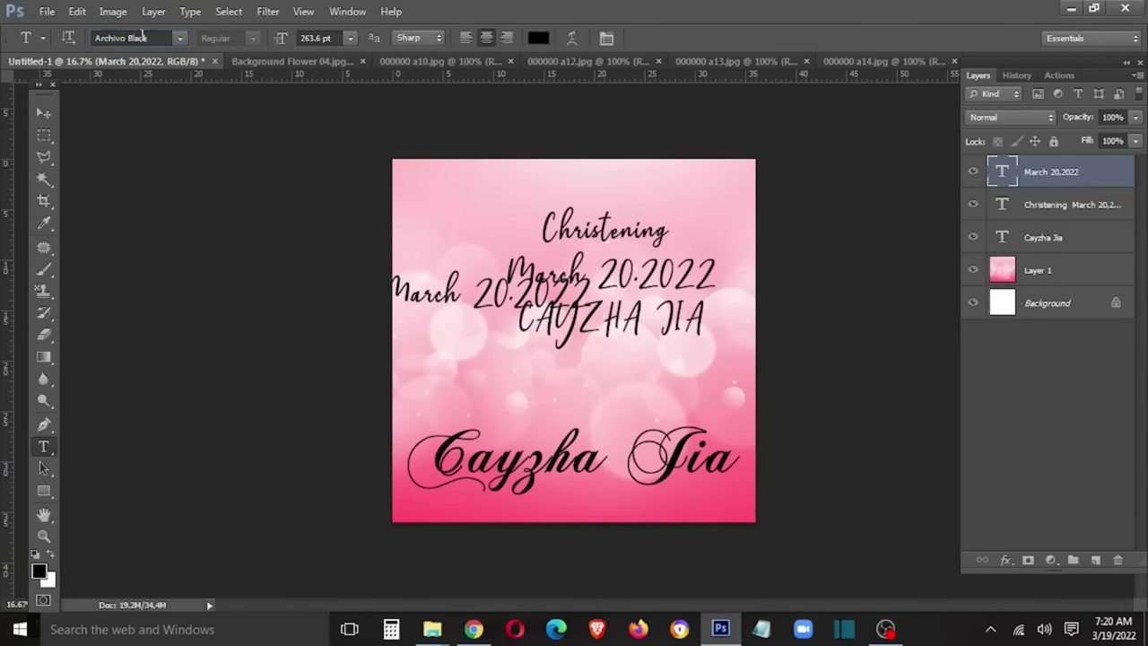
pyautogui.press('v')
pyautogui.moveTo(642, 269)
pyautogui.mouseDown()
pyautogui.moveTo(715, 373)
pyautogui.moveTo(630, 382)
pyautogui.moveTo(710, 502)
pyautogui.mouseUp()
pyautogui.press('Return')
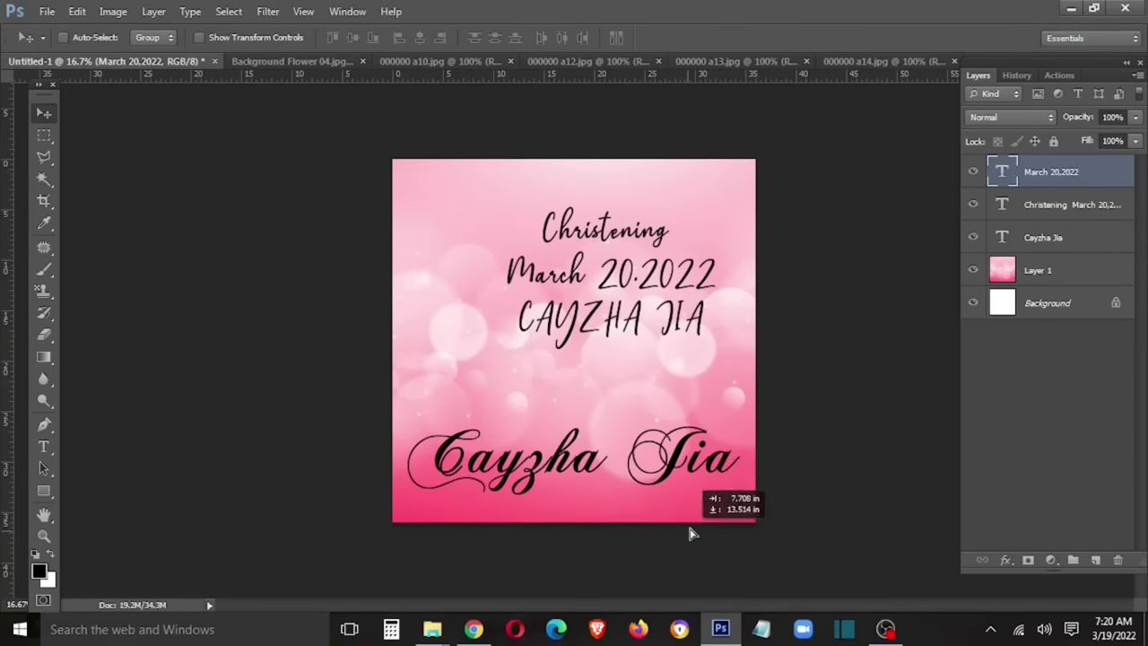
# - Delete the date and name lines from the original title, leaving only 'Christening'
pyautogui.press('t')
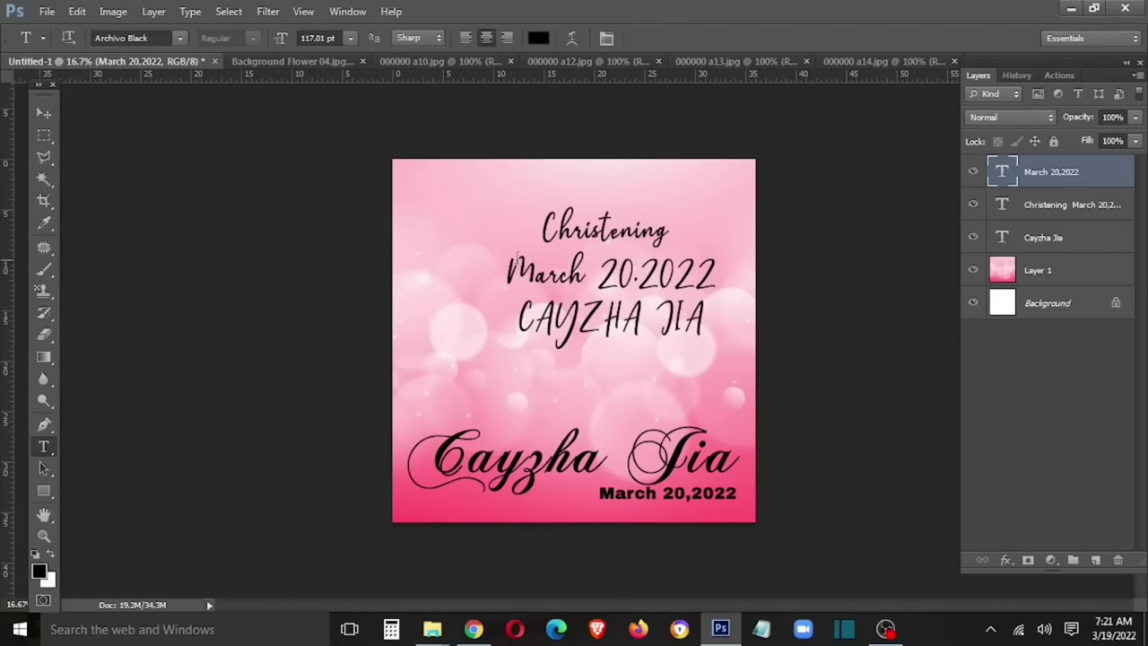
pyautogui.moveTo(507, 269); pyautogui.dragTo(834, 379)
pyautogui.press('BackSpace')
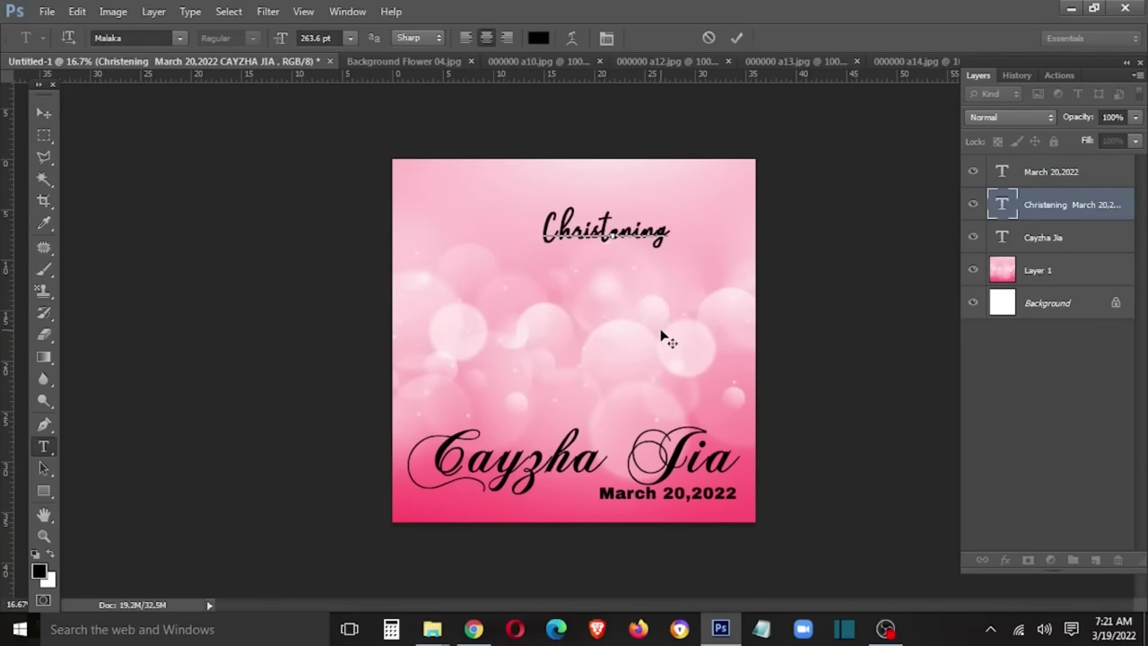
pyautogui.hotkey('ctrl', 'Return')
pyautogui.press('v')
# - Enlarge the Christening heading in two passes and nudge it up and right
pyautogui.hotkey('ctrl', 't')
pyautogui.moveTo(680, 260); pyautogui.dragTo(681, 289)
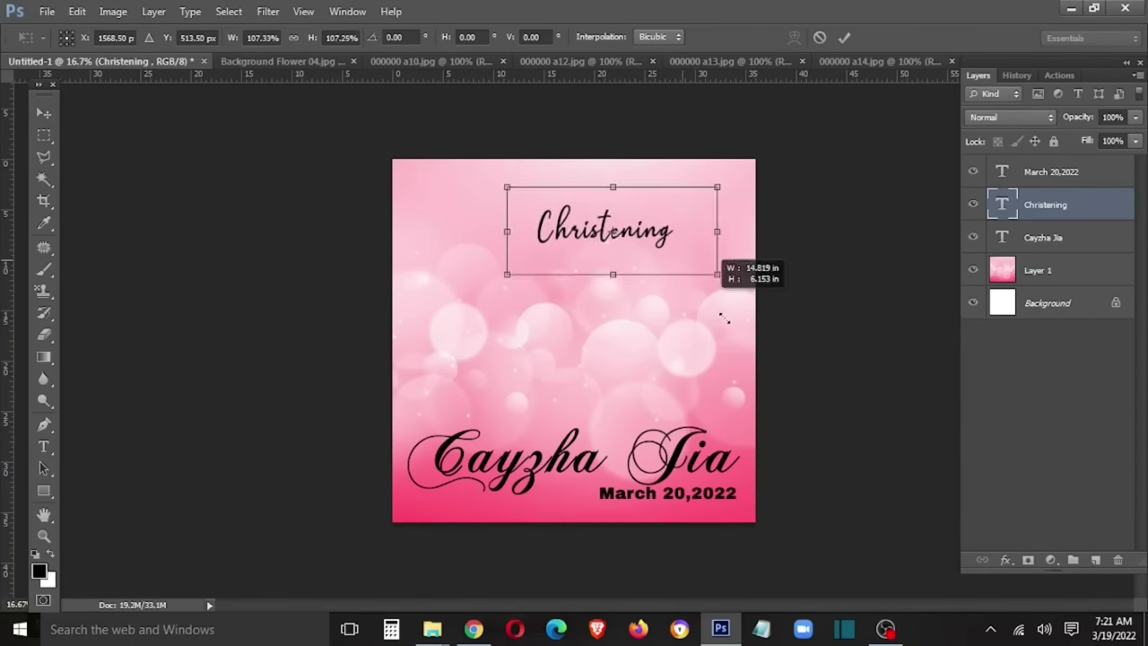
pyautogui.press('Return')
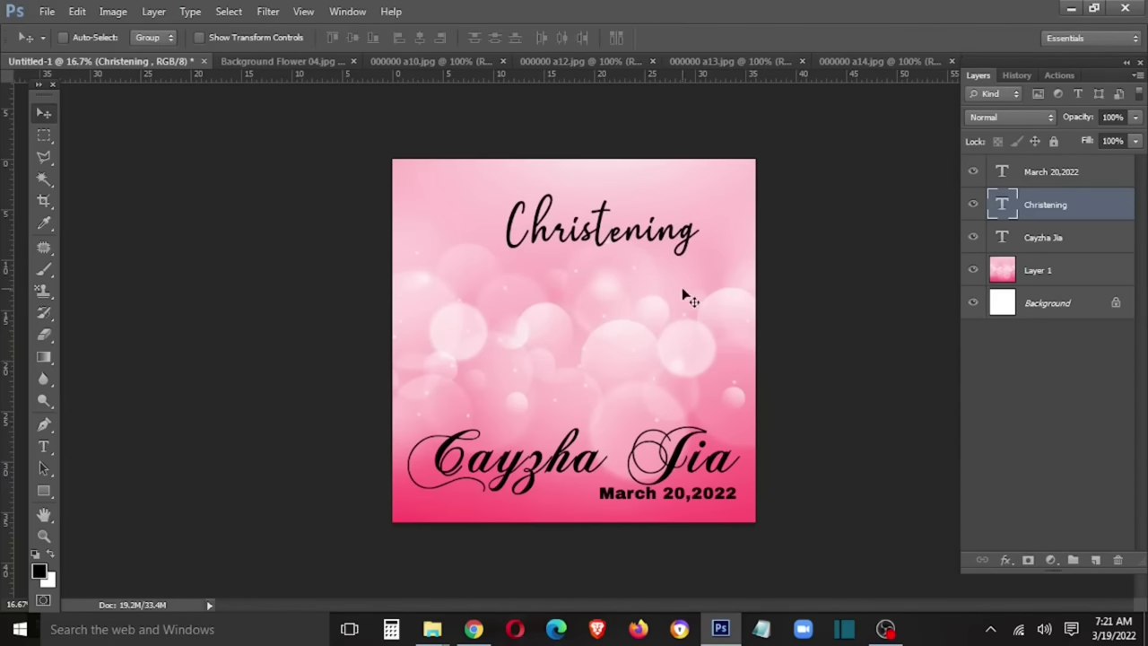
pyautogui.moveTo(679, 254); pyautogui.dragTo(706, 245)
pyautogui.hotkey('ctrl', 't')
pyautogui.moveTo(530, 256)
pyautogui.mouseDown()
pyautogui.moveTo(492, 300)
pyautogui.moveTo(525, 297)
pyautogui.mouseUp()
pyautogui.press('Return')
pyautogui.moveTo(592, 199); pyautogui.dragTo(605, 205)
# - Bring the flower background image into the invitation as Layer 2
pyautogui.click(440, 60)
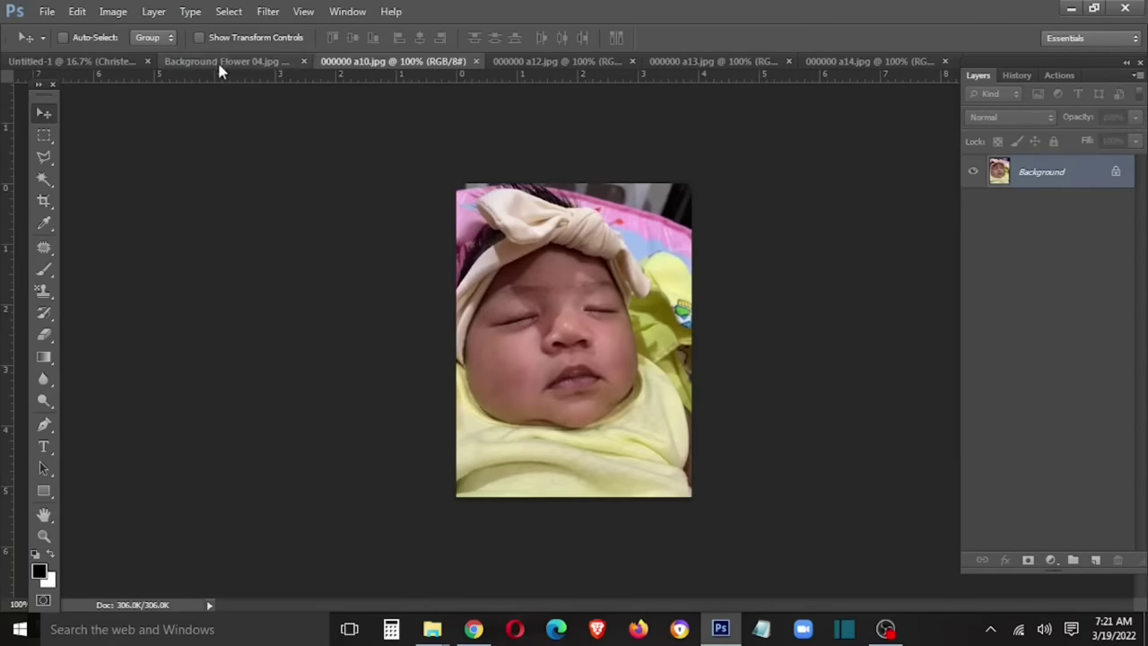
pyautogui.click(269, 60)
pyautogui.moveTo(251, 61); pyautogui.dragTo(549, 363)
pyautogui.click(72, 63)
pyautogui.click(650, 354)
pyautogui.moveTo(511, 426); pyautogui.dragTo(494, 187)
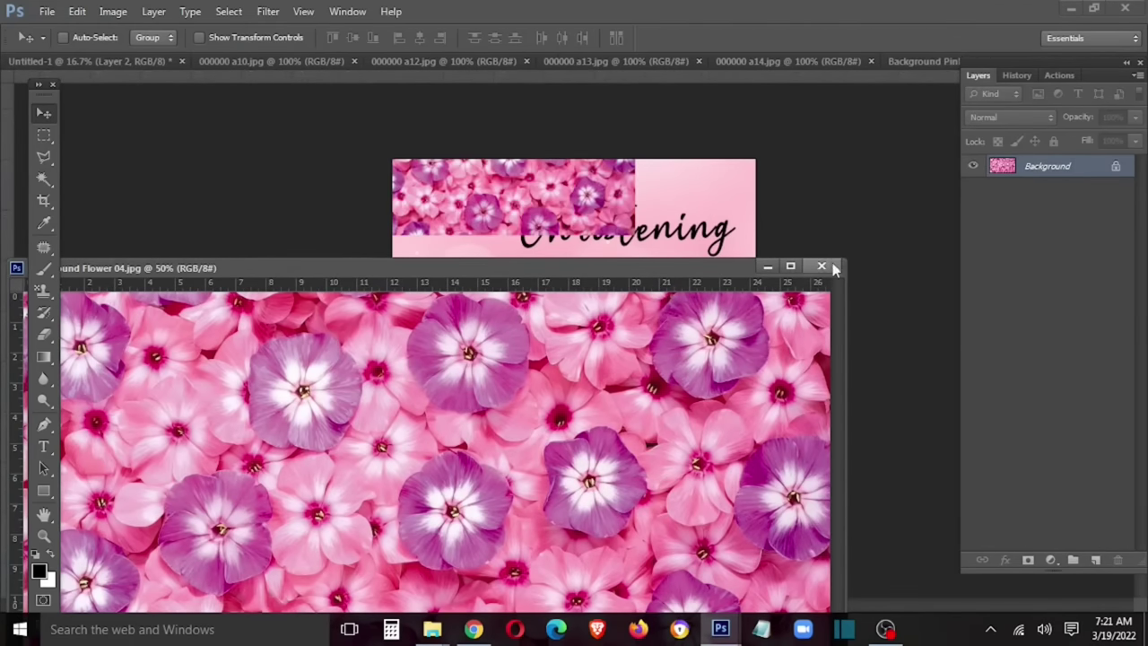
pyautogui.click(821, 265)
# - Scale the flower layer to cover the canvas and place it beneath the text layers
pyautogui.hotkey('ctrl', 't')
pyautogui.moveTo(635, 235)
pyautogui.mouseDown()
pyautogui.moveTo(883, 531)
pyautogui.moveTo(848, 505)
pyautogui.mouseUp()
pyautogui.moveTo(646, 324); pyautogui.dragTo(502, 324)
pyautogui.press('Return')
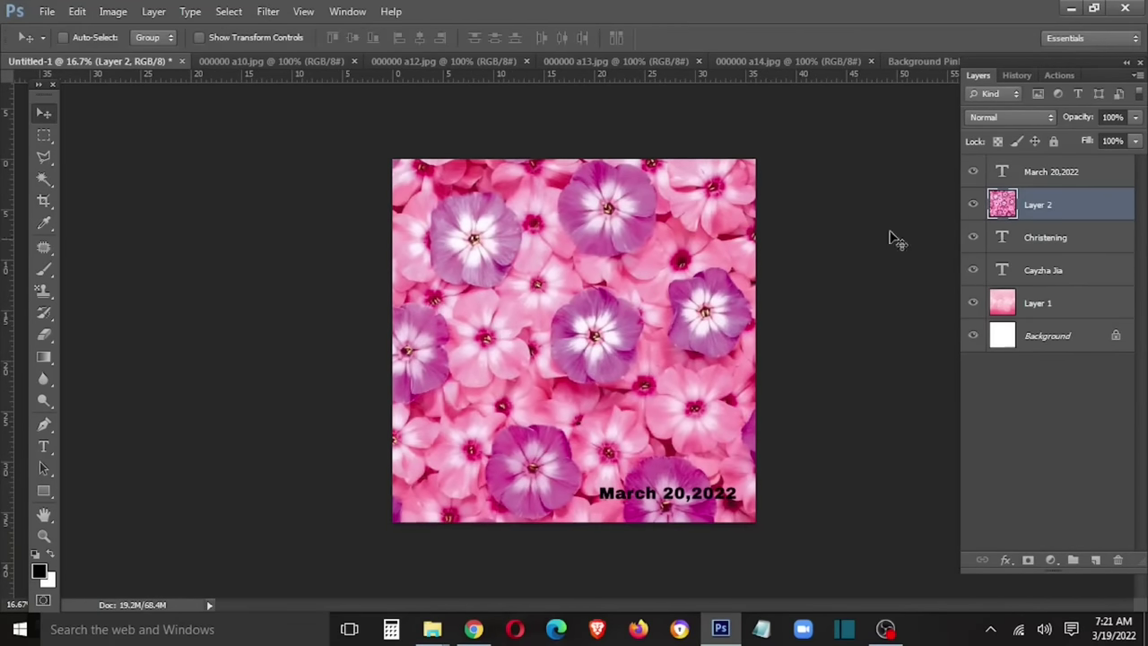
pyautogui.moveTo(1070, 229); pyautogui.dragTo(1067, 285)
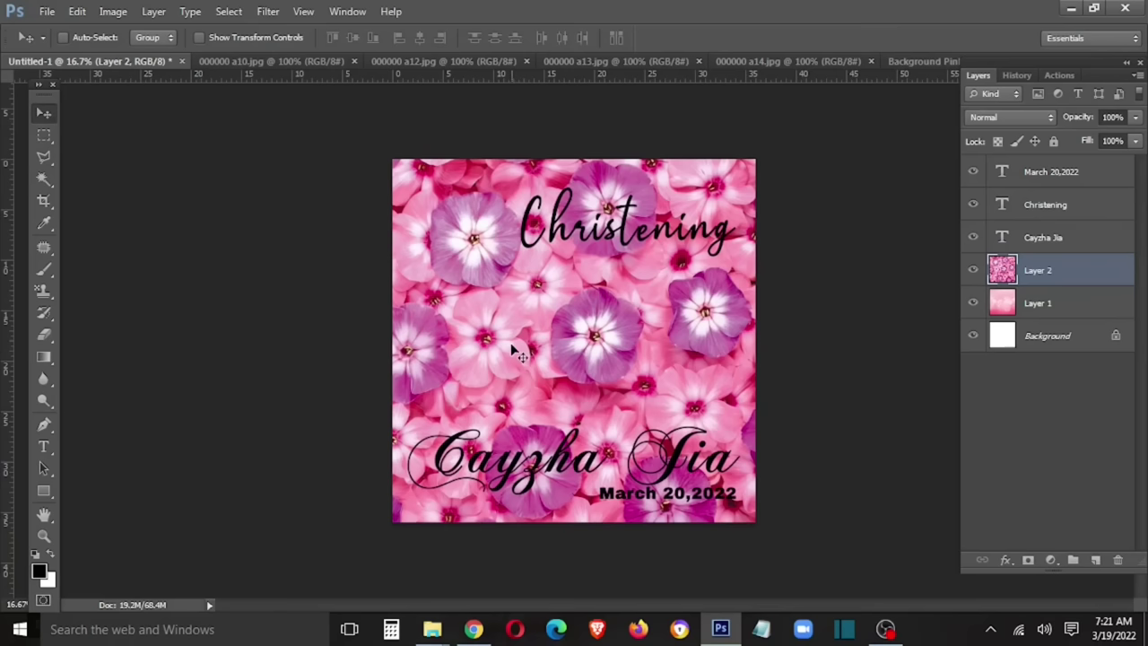
# - Delete a feathered rectangle from the flower layer's centre, leaving a flower border
pyautogui.press('m')
pyautogui.moveTo(435, 221); pyautogui.dragTo(713, 427)
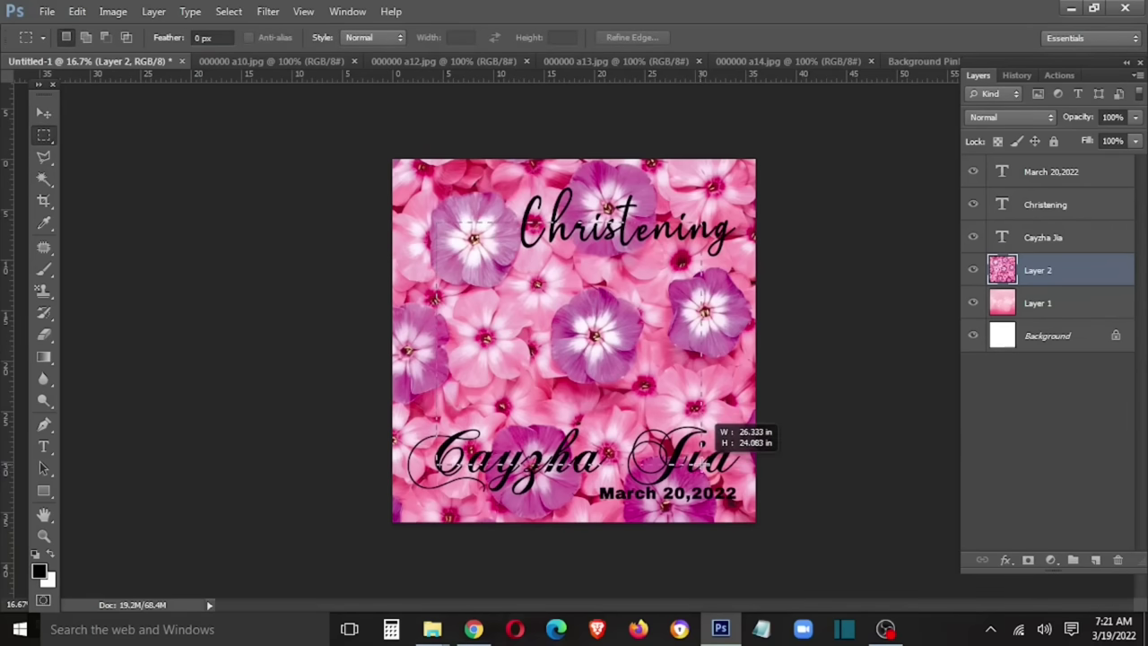
pyautogui.rightClick(548, 305)
pyautogui.click(590, 71)
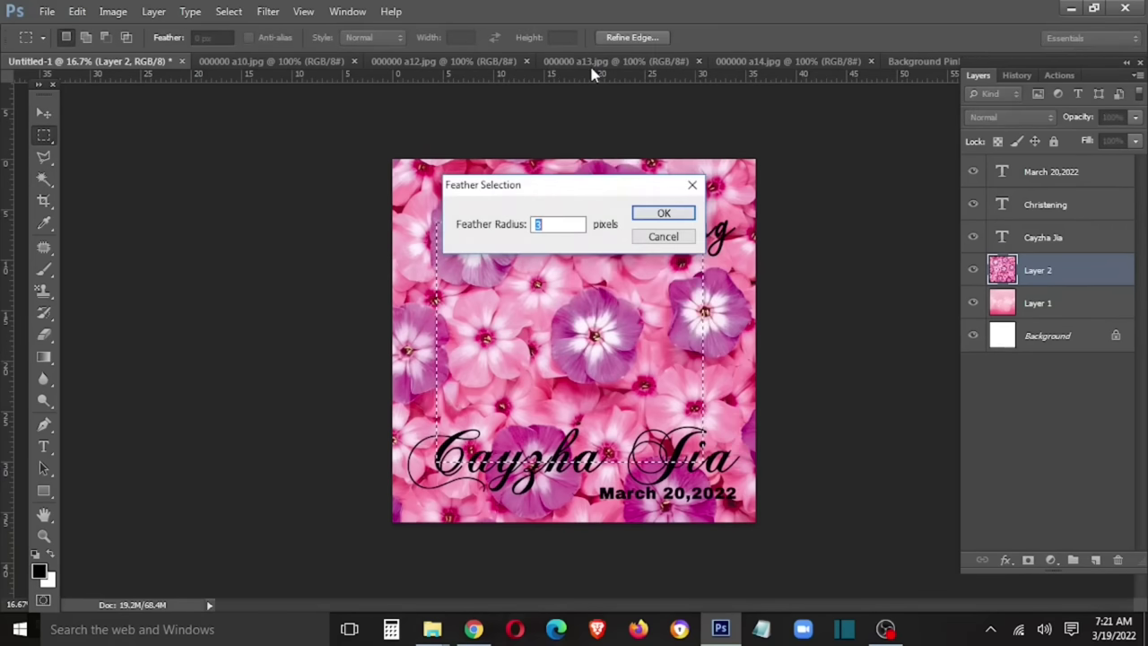
pyautogui.press('Return')
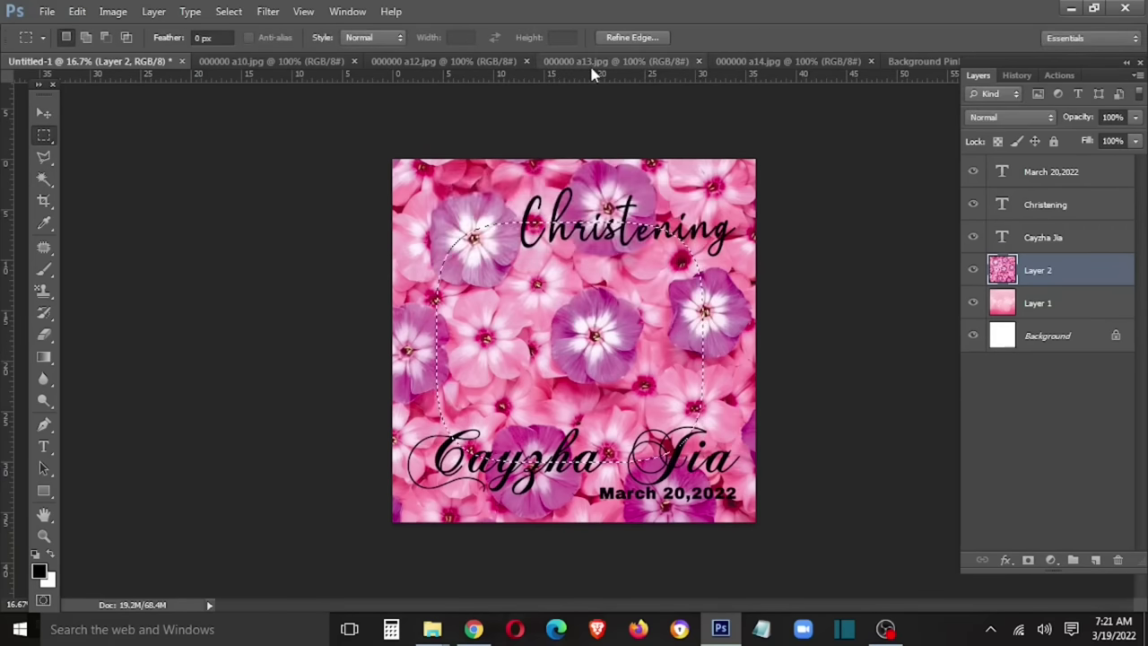
pyautogui.press('Delete')
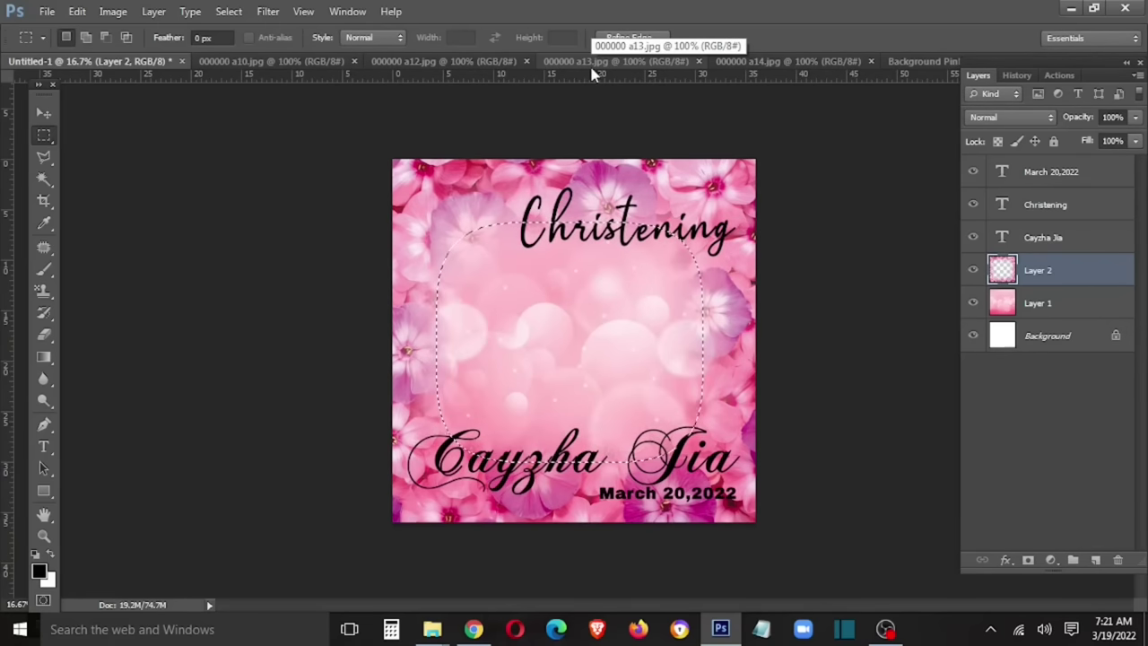
pyautogui.hotkey('ctrl', 'd')
pyautogui.press('v')
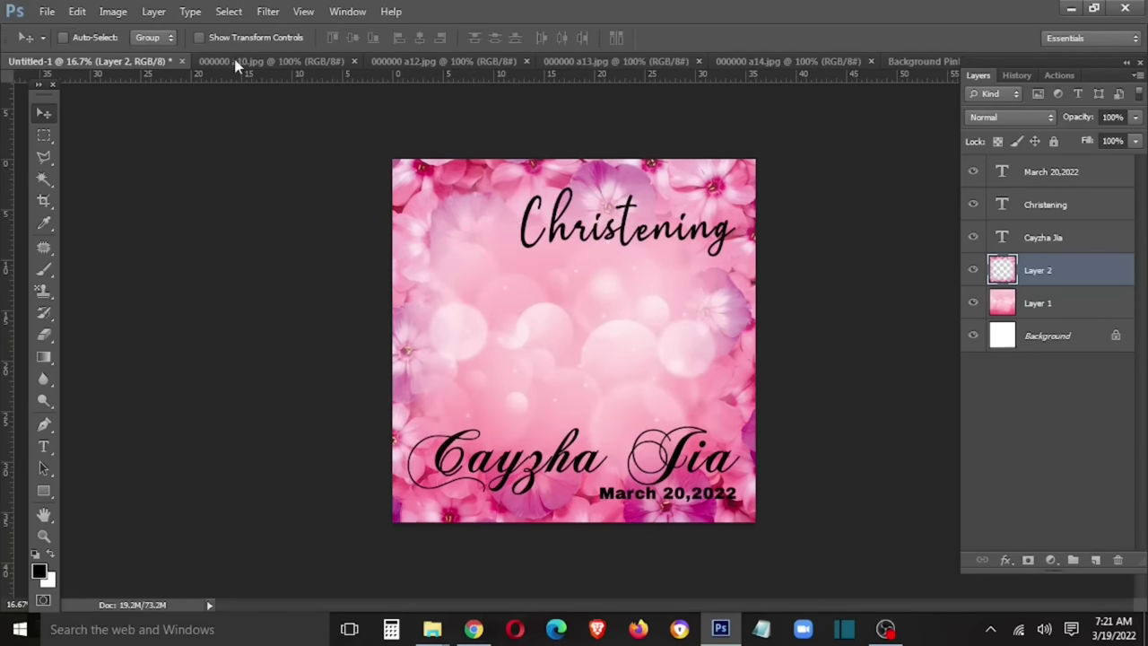
pyautogui.click(251, 61)
# - Bring two pieces of the Background Pink 02 glitter into the invitation and merge them
pyautogui.press('Tab')
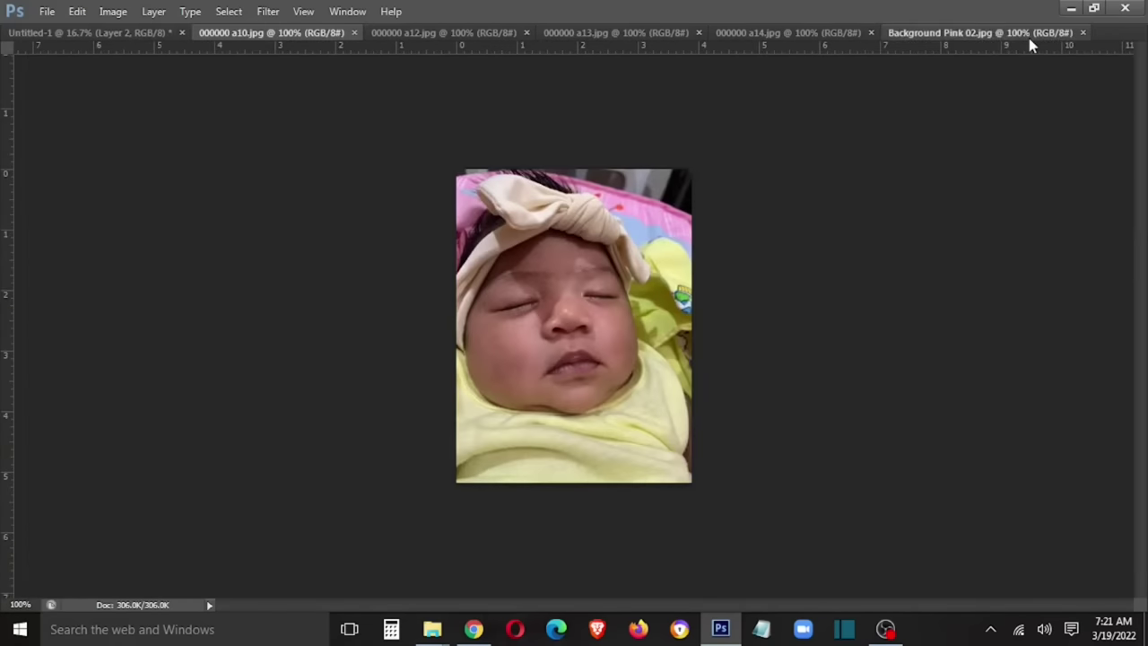
pyautogui.moveTo(1029, 37); pyautogui.dragTo(190, 260)
pyautogui.click(46, 34)
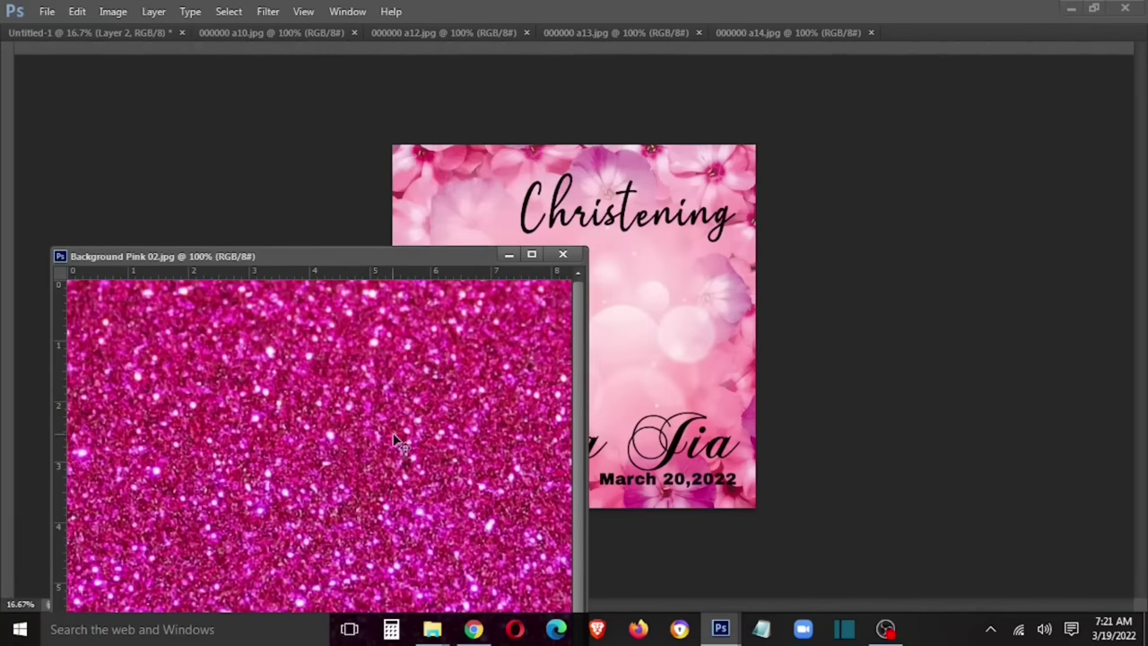
pyautogui.moveTo(394, 439)
pyautogui.mouseDown()
pyautogui.moveTo(567, 294)
pyautogui.moveTo(527, 274)
pyautogui.moveTo(571, 279)
pyautogui.mouseUp()
pyautogui.hotkey('ctrl', 'z')
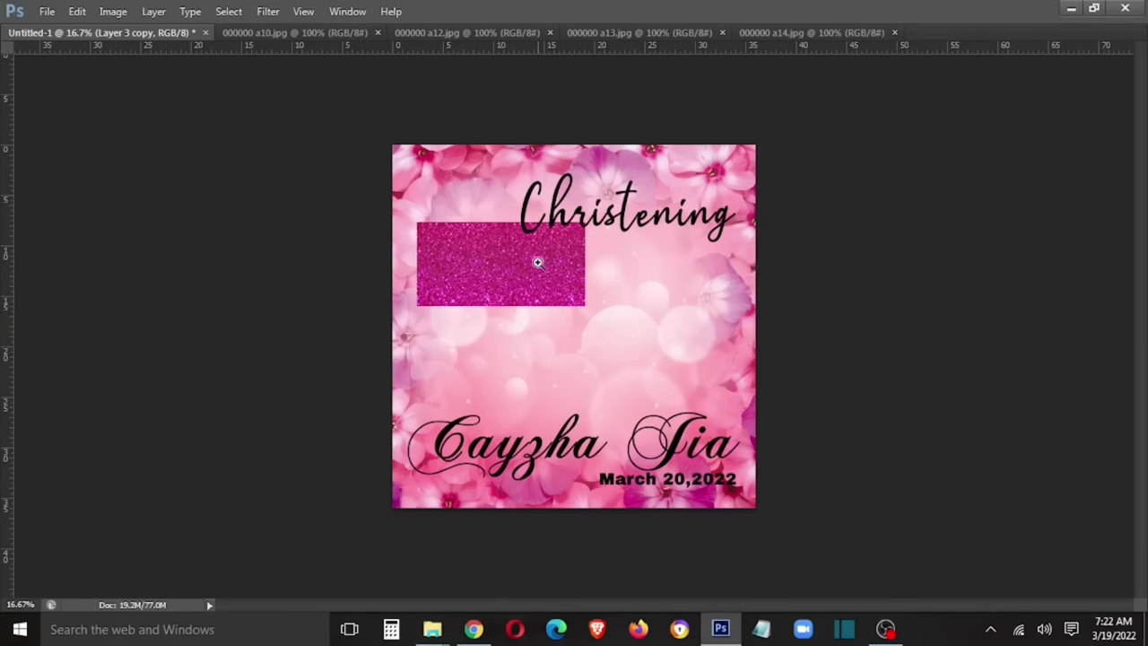
pyautogui.press('Tab')
pyautogui.keyDown('shift'); pyautogui.click(1037, 304); pyautogui.keyUp('shift')
pyautogui.press('Tab')
pyautogui.hotkey('ctrl', 'e')
pyautogui.press('Tab')
# - Stretch the merged glitter layer to cover the entire canvas
pyautogui.hotkey('ctrl', 't')
pyautogui.moveTo(547, 295)
pyautogui.mouseDown()
pyautogui.moveTo(523, 213)
pyautogui.moveTo(915, 501)
pyautogui.moveTo(986, 578)
pyautogui.mouseUp()
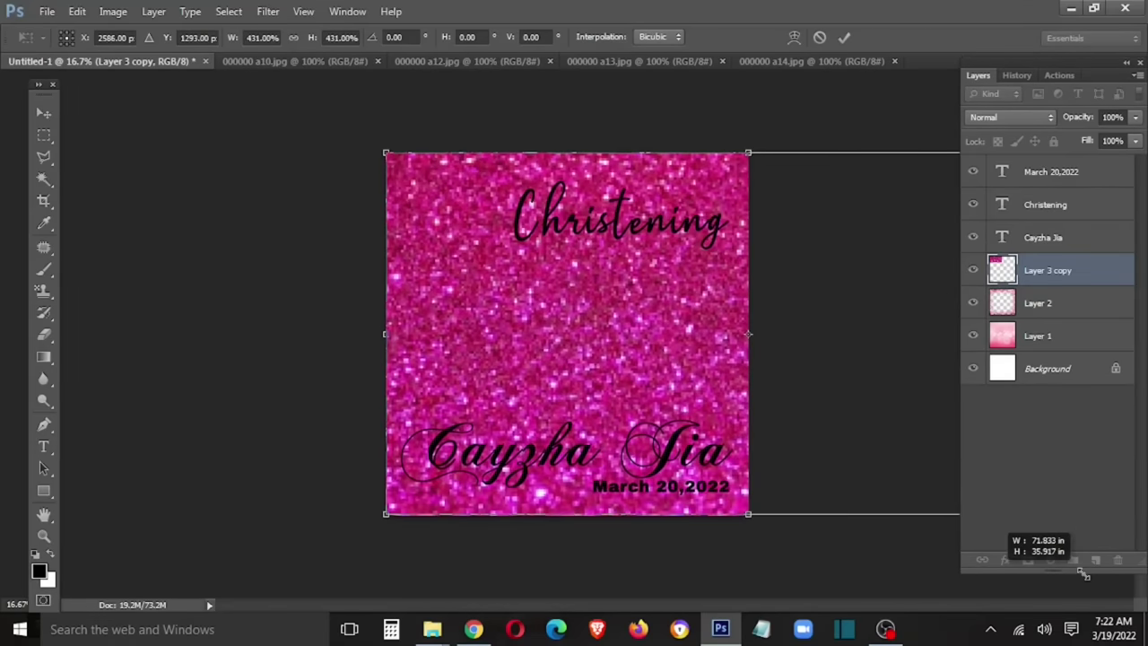
pyautogui.moveTo(780, 392); pyautogui.dragTo(674, 392)
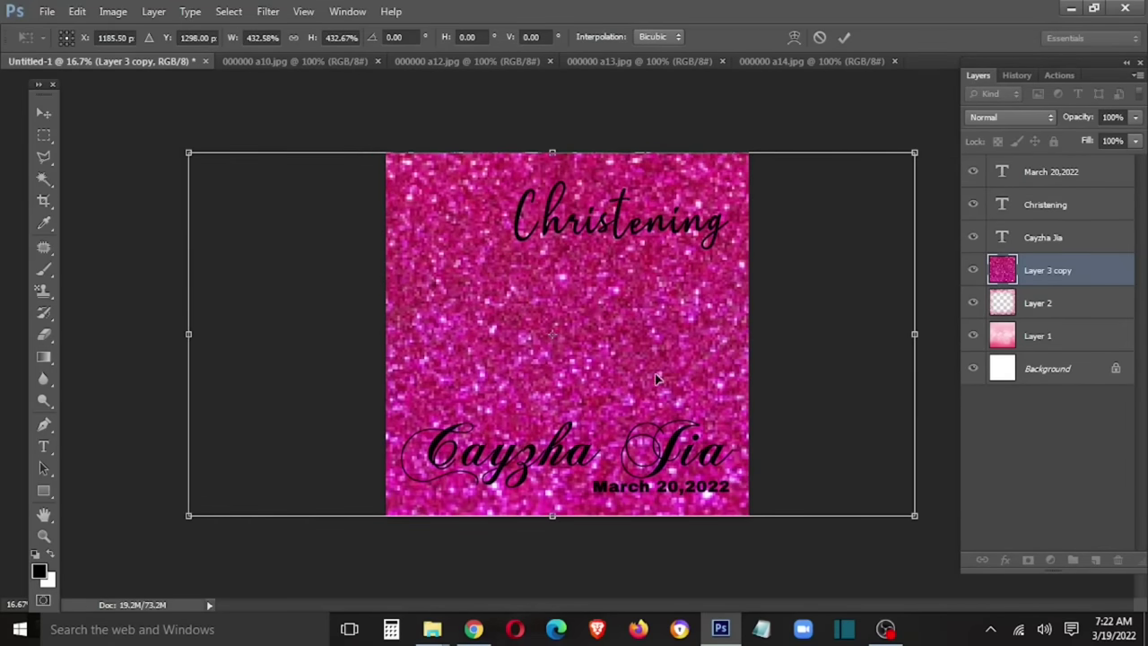
pyautogui.press('Return')
# - Select the glitter just inside the canvas edges and copy it onto a new layer
pyautogui.press('z')
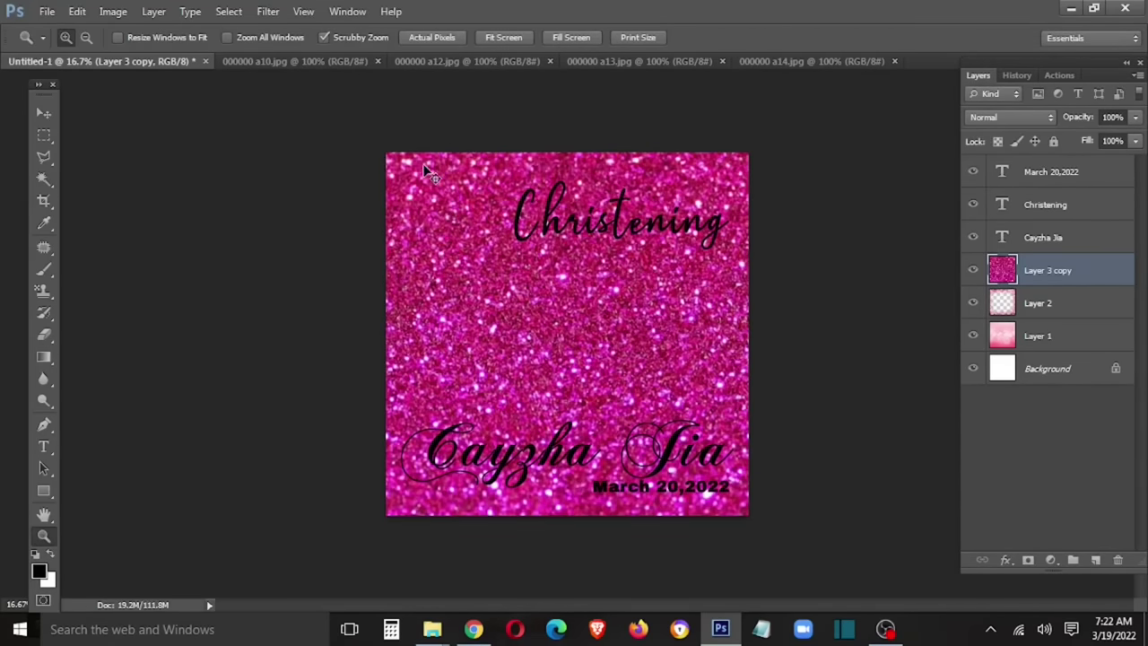
pyautogui.click(427, 170)
pyautogui.press('Tab')
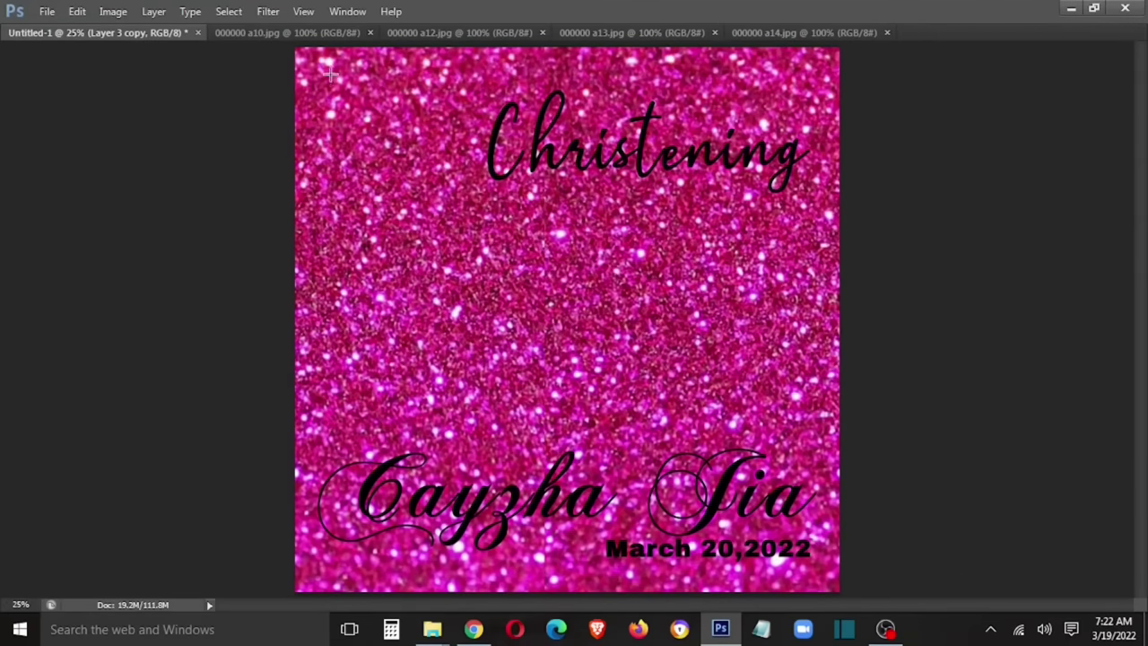
pyautogui.moveTo(465, 183)
pyautogui.mouseDown()
pyautogui.moveTo(837, 487)
pyautogui.moveTo(831, 584)
pyautogui.mouseUp()
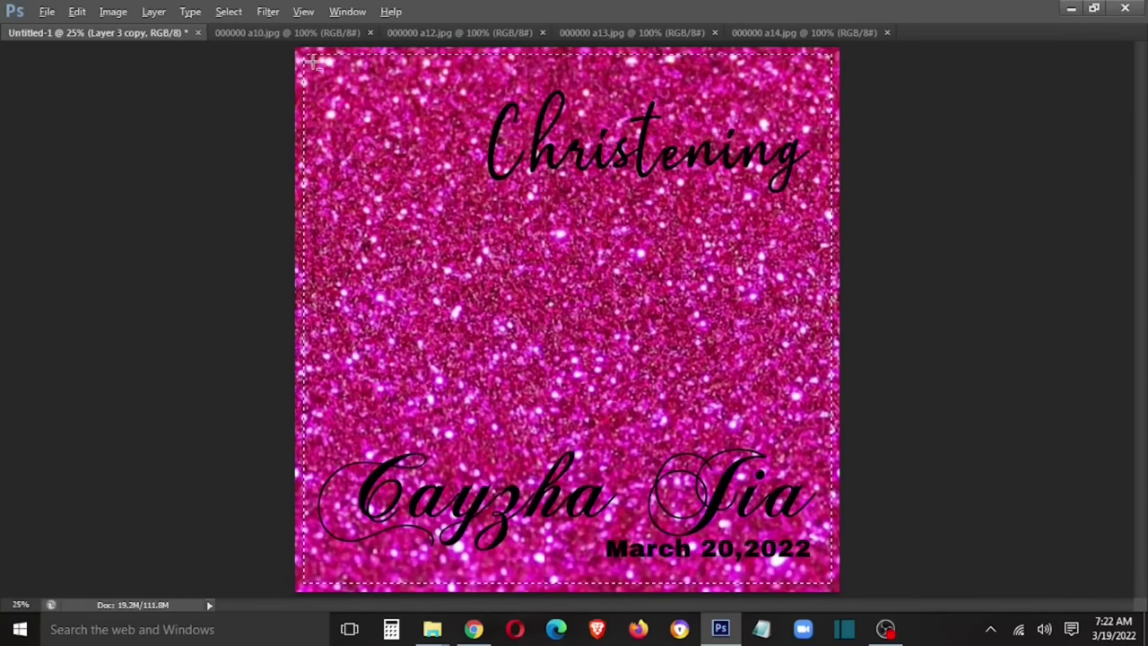
pyautogui.moveTo(312, 59); pyautogui.dragTo(823, 576)
pyautogui.rightClick(690, 96)
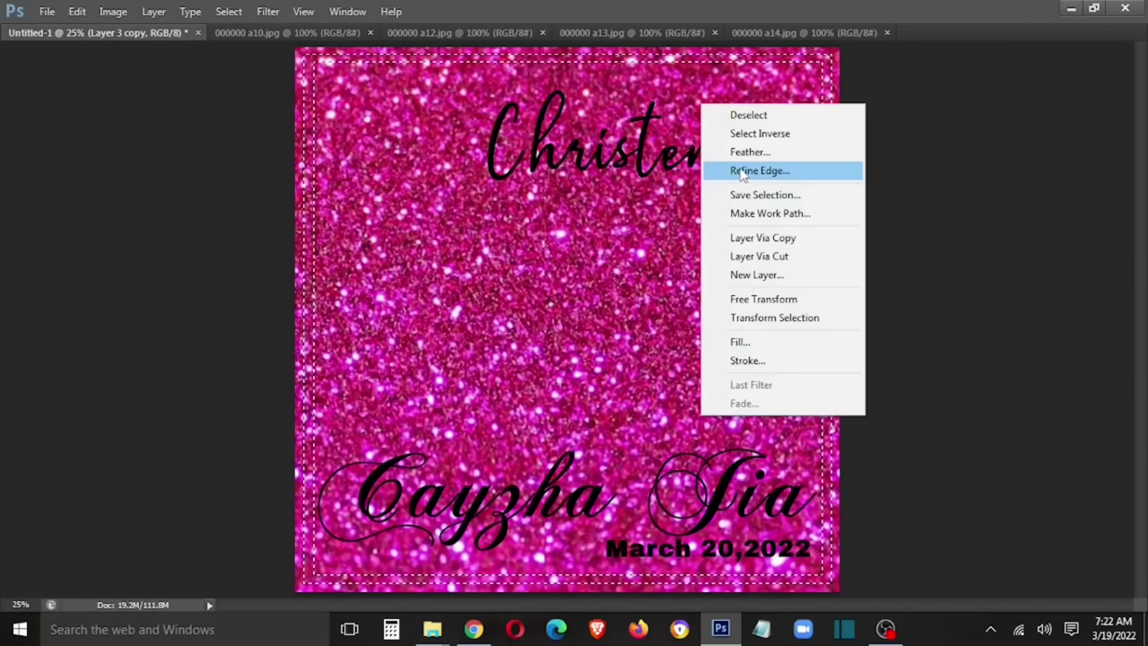
pyautogui.click(776, 236)
pyautogui.rightClick(668, 209)
pyautogui.click(704, 224)
# - Darken the Layer 3 glitter with a Curves adjustment
pyautogui.press('Delete')
pyautogui.press('Tab')
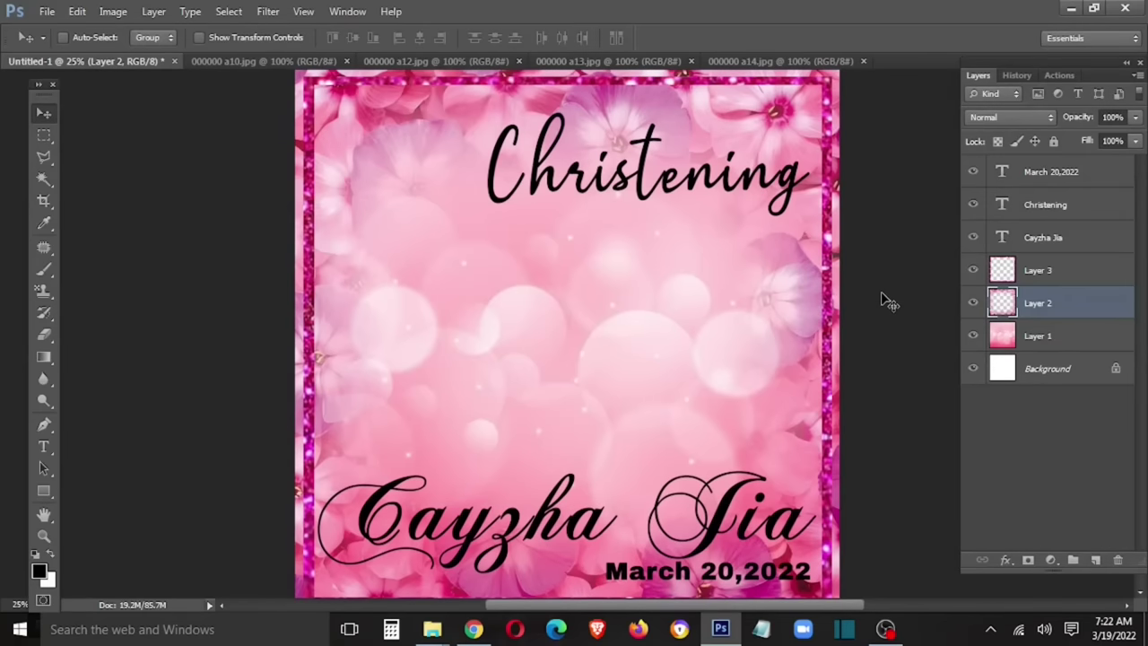
pyautogui.hotkey('ctrl', 'alt', 'z')
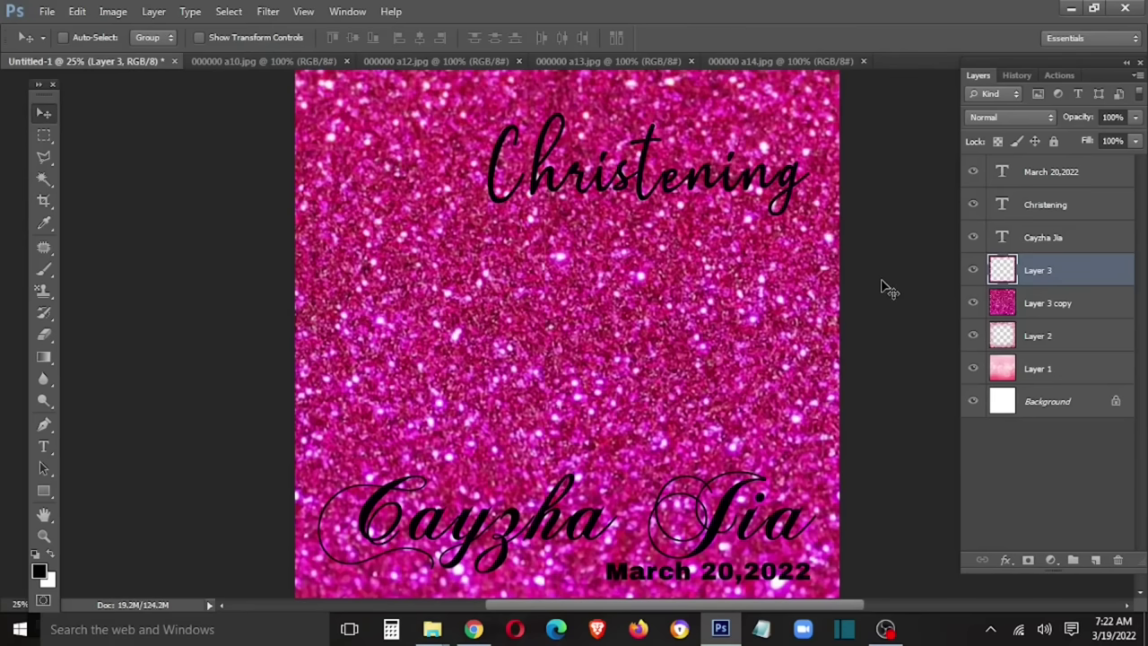
pyautogui.rightClick(1060, 271)
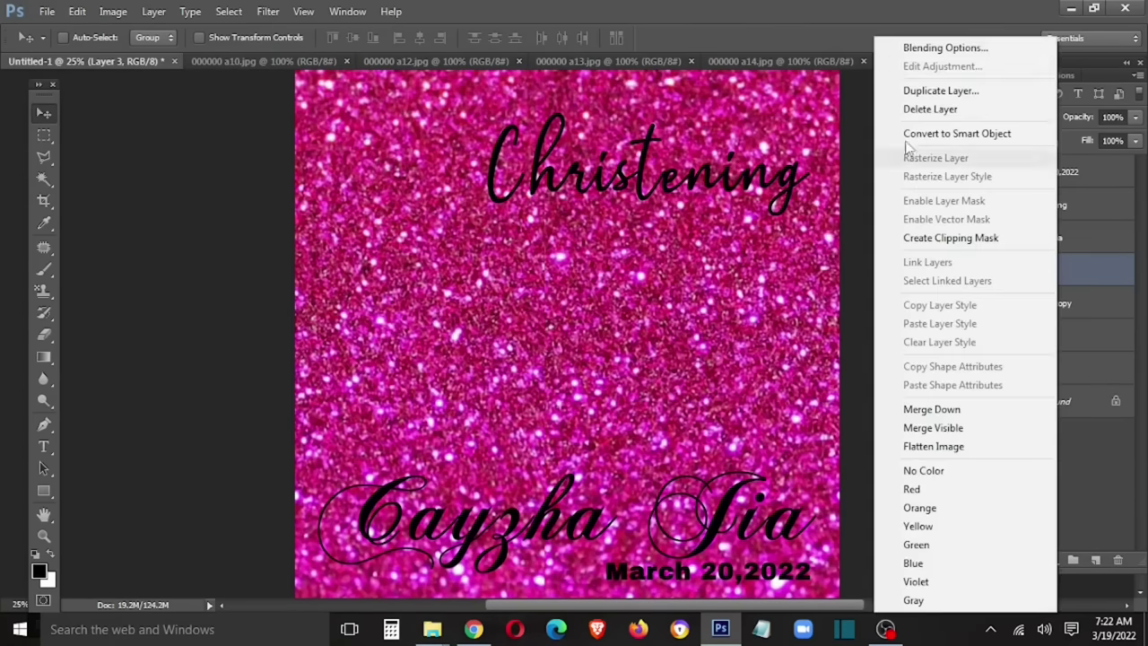
pyautogui.click(653, 155)
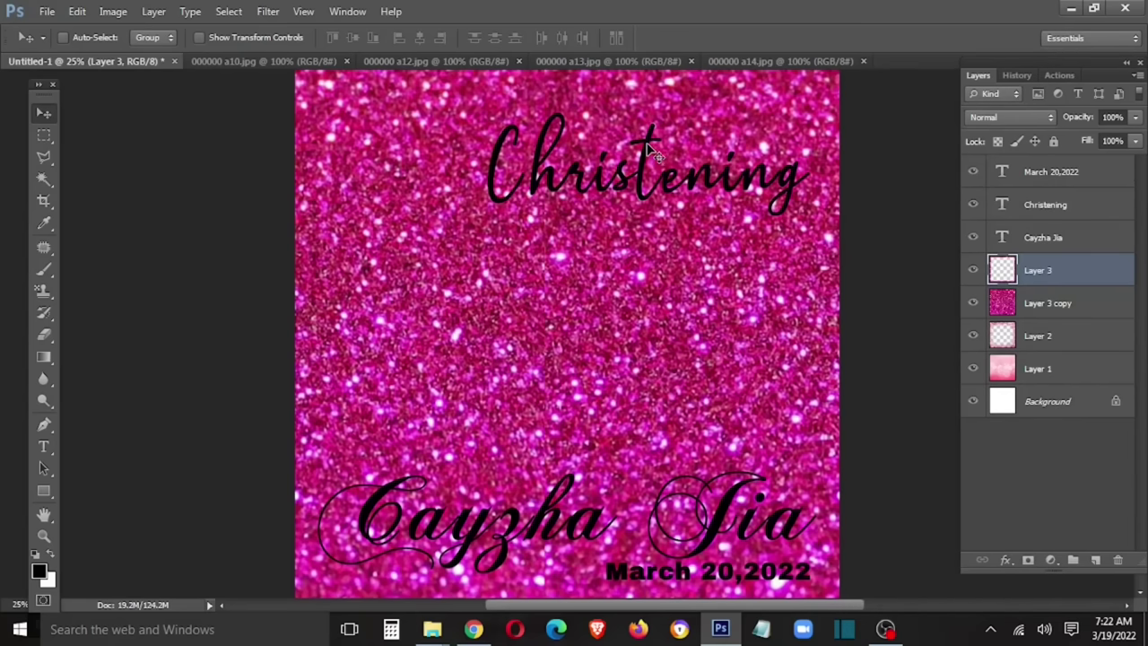
pyautogui.hotkey('ctrl', 'm')
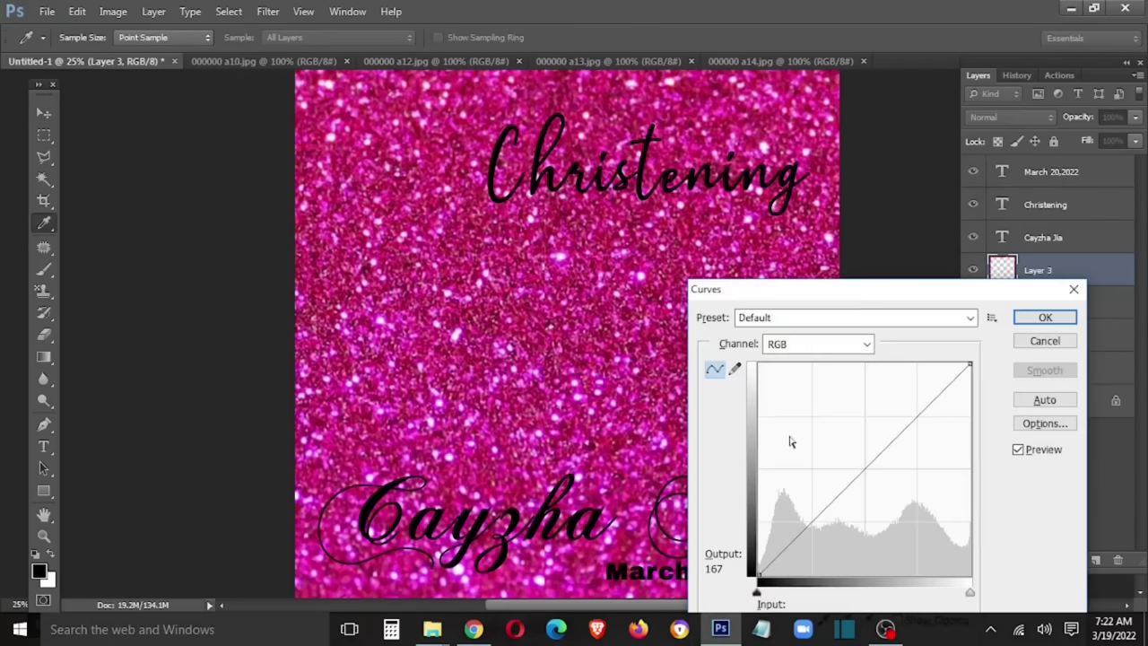
pyautogui.moveTo(875, 473); pyautogui.dragTo(891, 504)
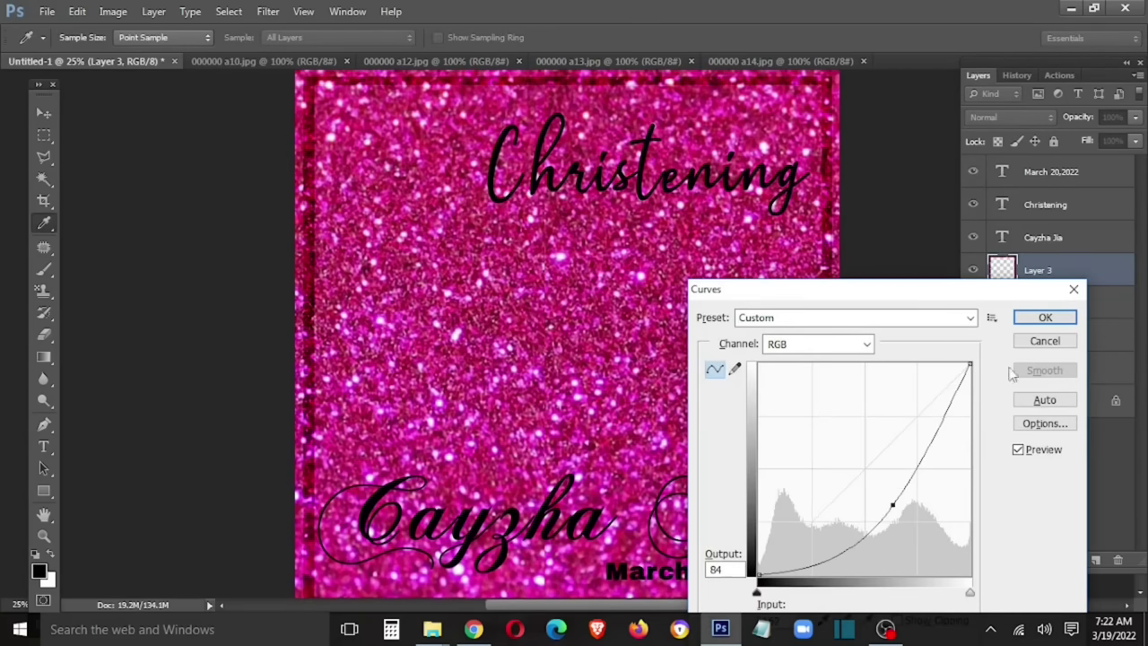
pyautogui.press('Return')
# - On Layer 3 copy, delete the inner area with a 5 px feathered magic-wand selection
pyautogui.rightClick(596, 275)
pyautogui.click(653, 287)
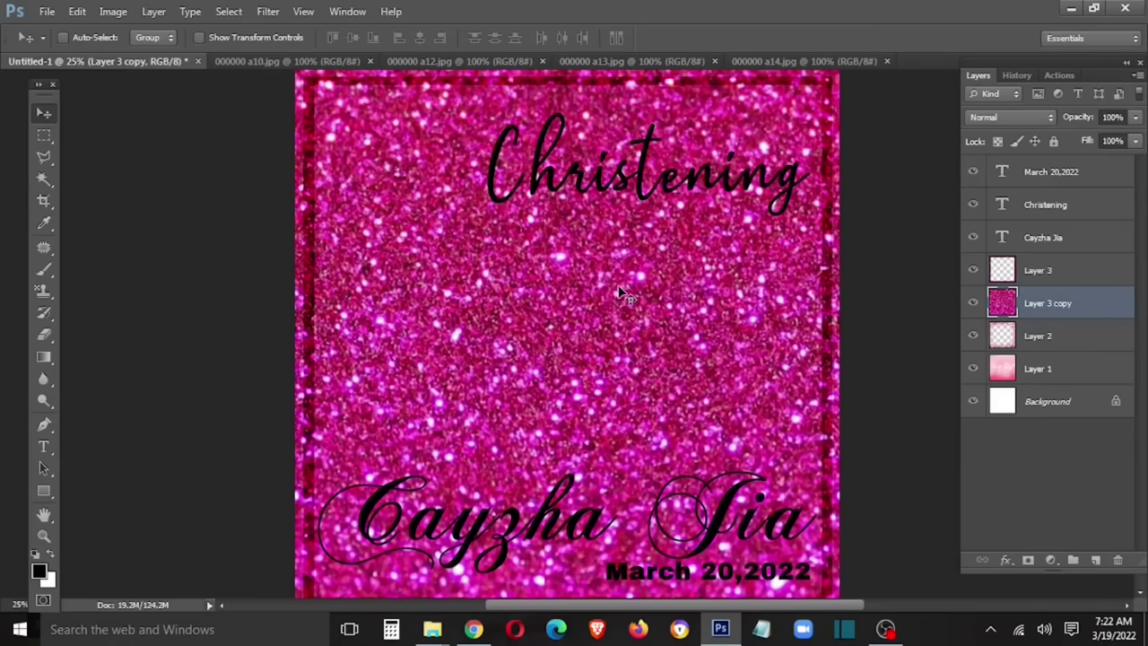
pyautogui.press('m')
pyautogui.press('w')
pyautogui.keyDown('ctrl'); pyautogui.click(1001, 303); pyautogui.keyUp('ctrl')
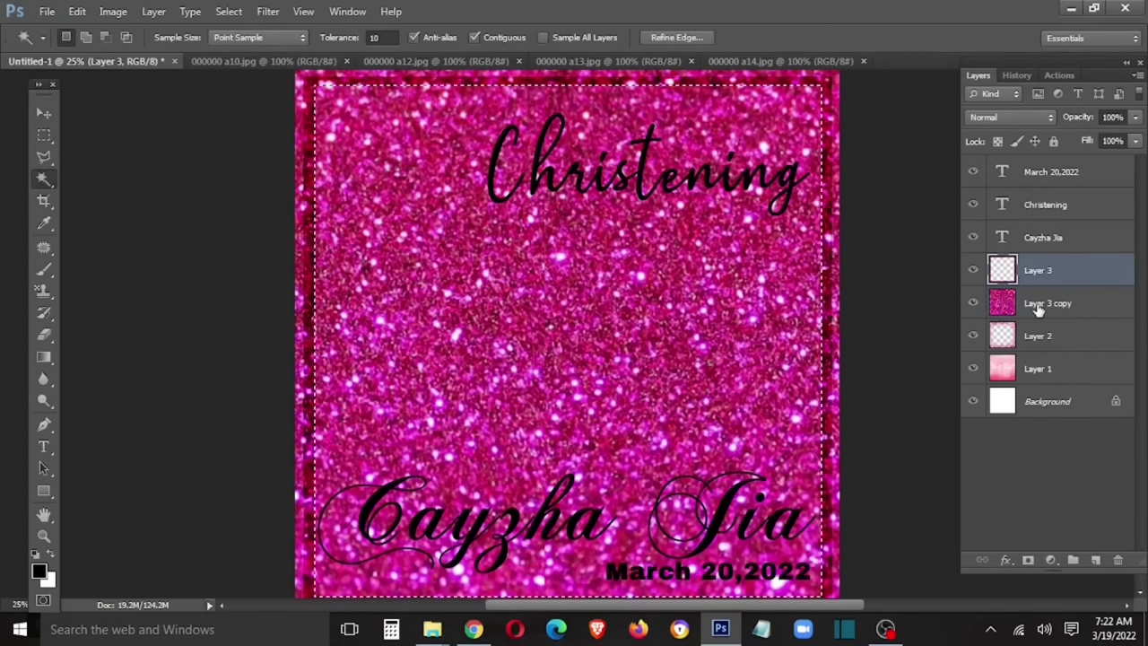
pyautogui.rightClick(476, 169)
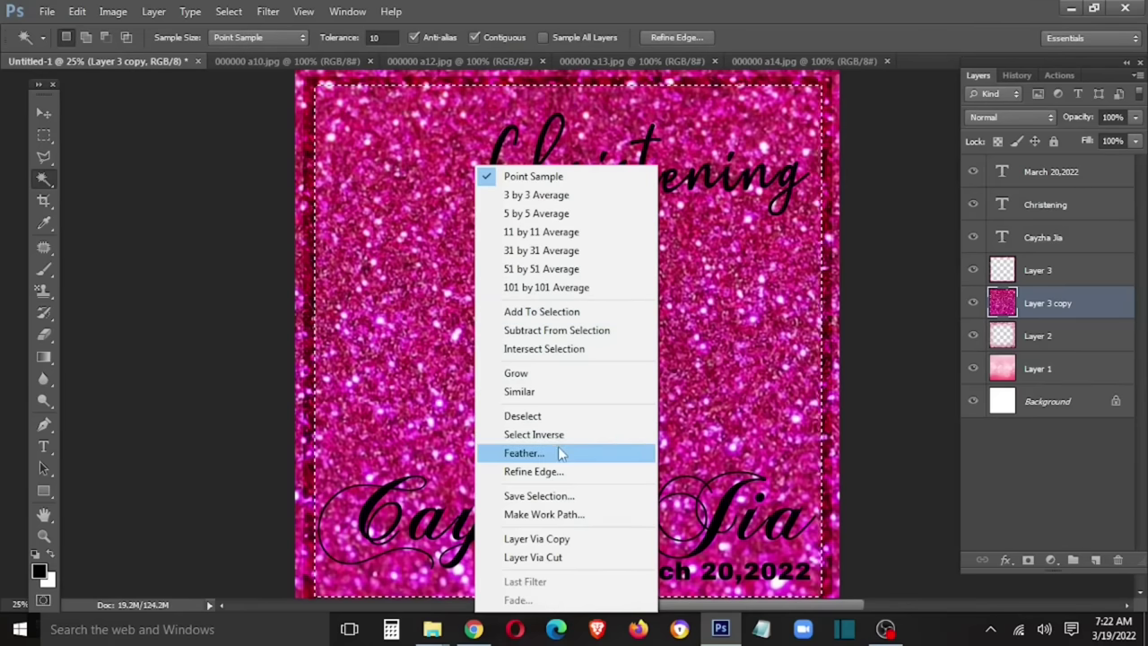
pyautogui.click(558, 452)
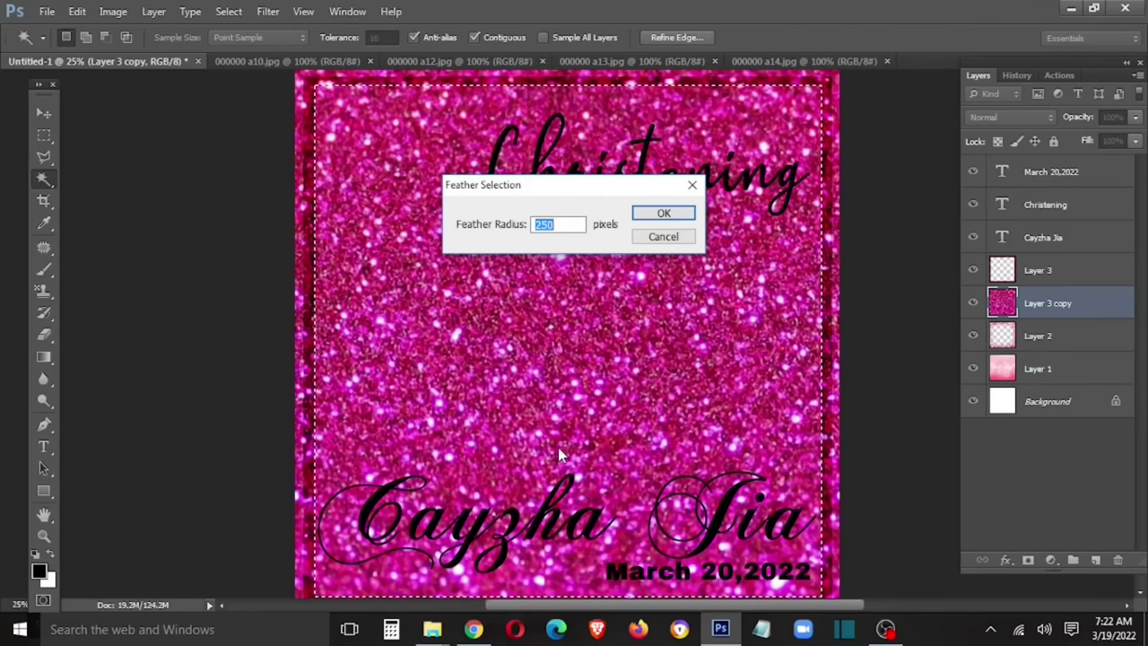
pyautogui.write('5')
pyautogui.press('Return')
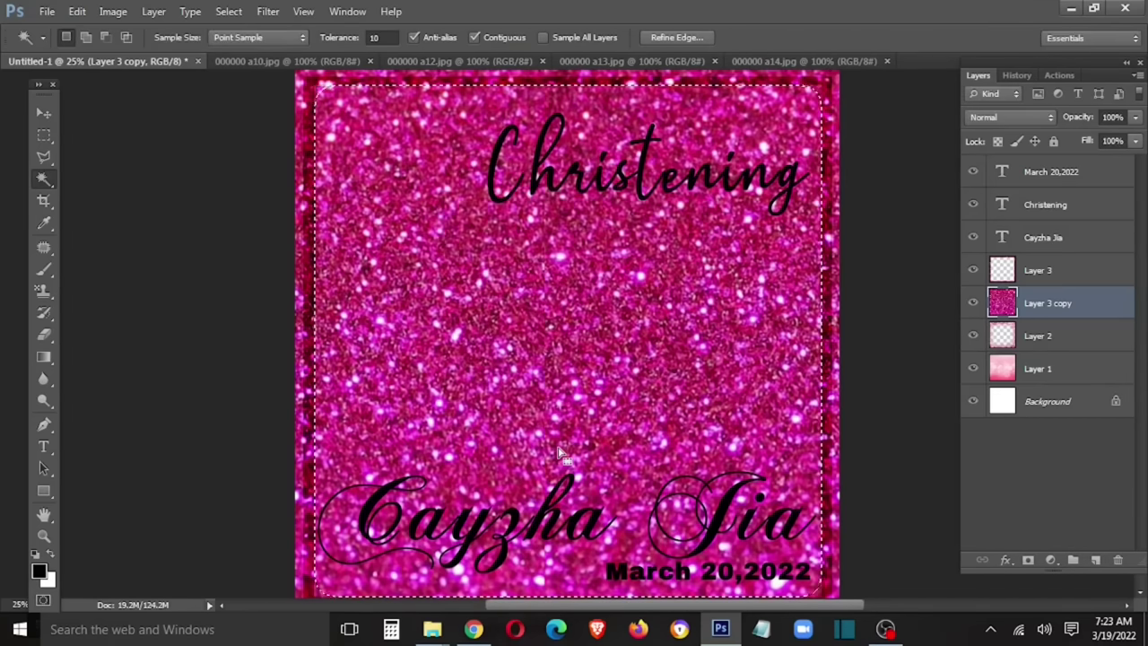
pyautogui.press('Delete')
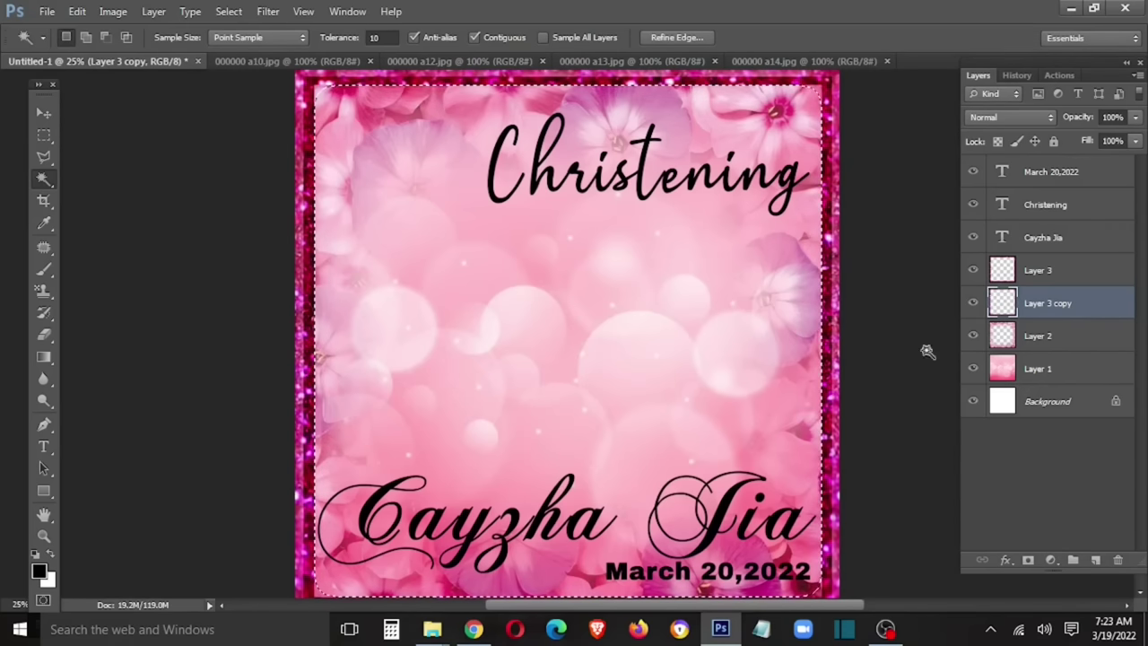
pyautogui.hotkey('ctrl', 'd')
# - Set the glitter border layer's opacity to 60%
pyautogui.press('v')
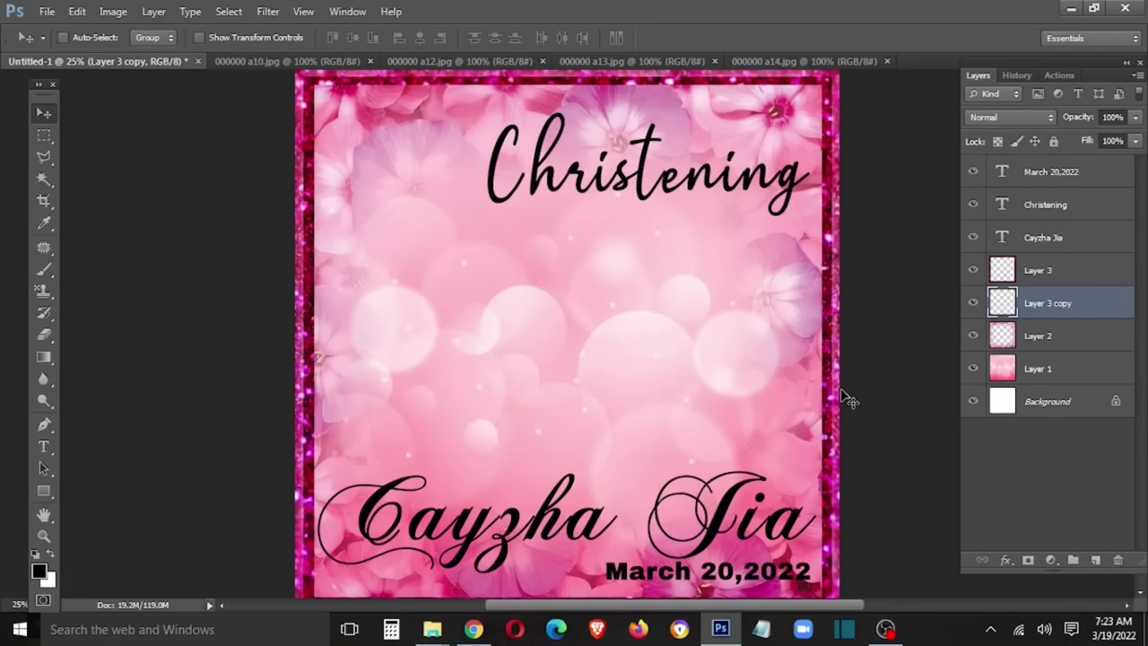
pyautogui.write('30')
pyautogui.press('6')
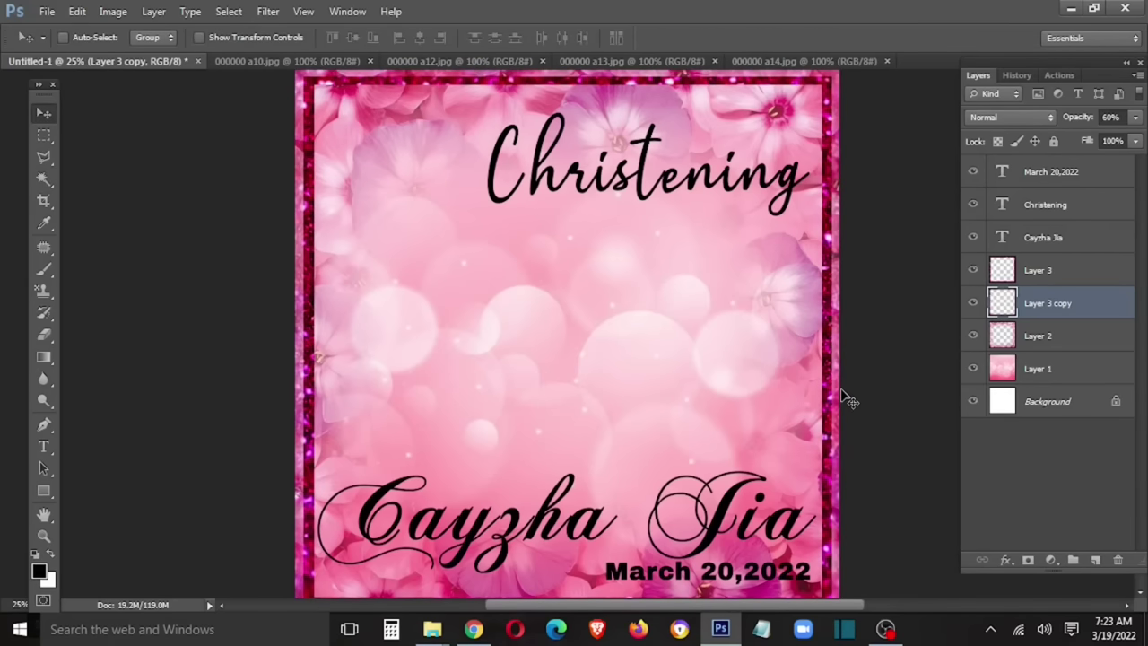
pyautogui.press('Tab')
pyautogui.press('Tab')
pyautogui.press('Tab')
pyautogui.press('Tab')
pyautogui.press('Tab')
pyautogui.press('Tab')
pyautogui.rightClick(718, 538)
pyautogui.click(753, 544)
pyautogui.rightClick(1101, 237)
pyautogui.click(982, 96)
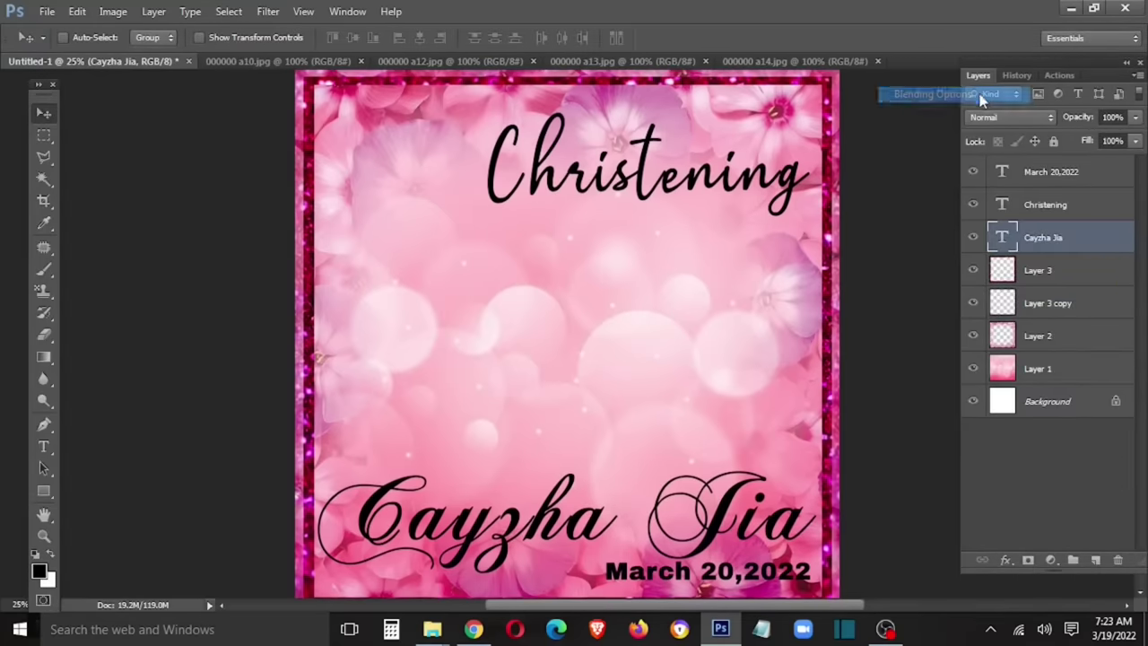
pyautogui.click(126, 459)
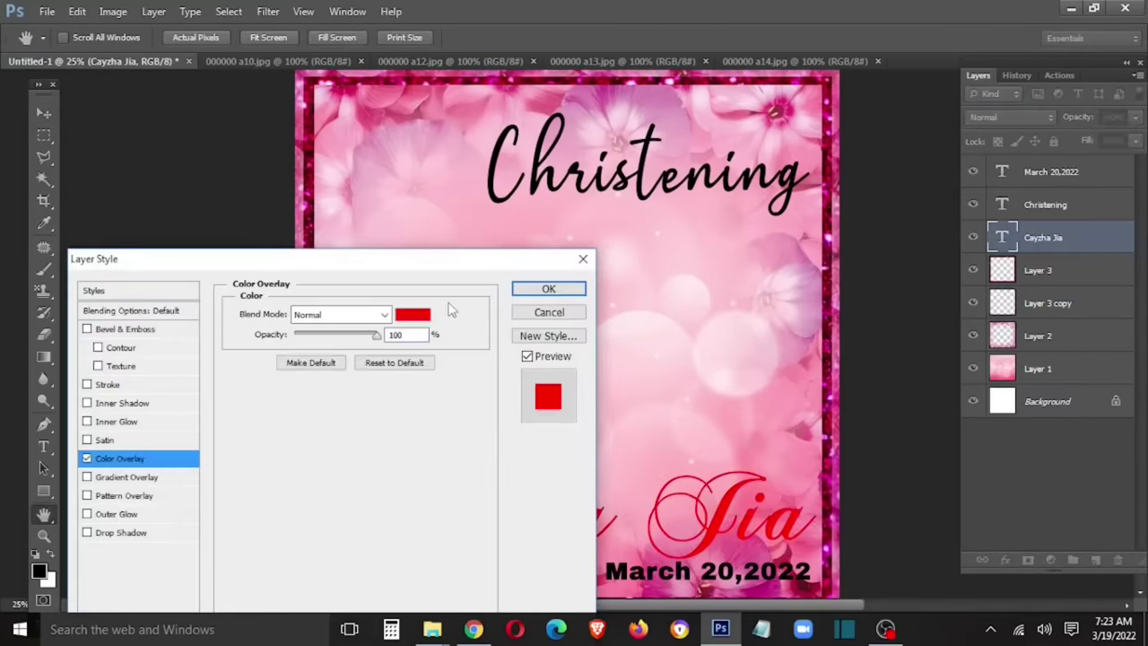
pyautogui.click(421, 314)
pyautogui.moveTo(897, 347); pyautogui.dragTo(896, 339)
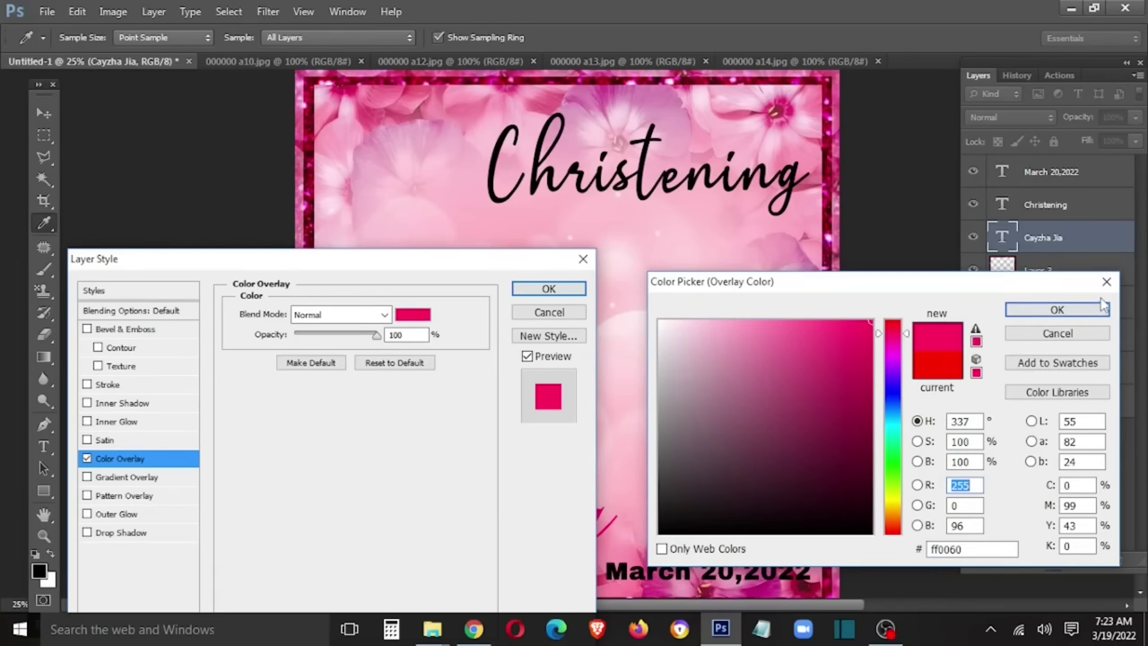
pyautogui.click(1056, 309)
pyautogui.moveTo(492, 261); pyautogui.dragTo(641, 83)
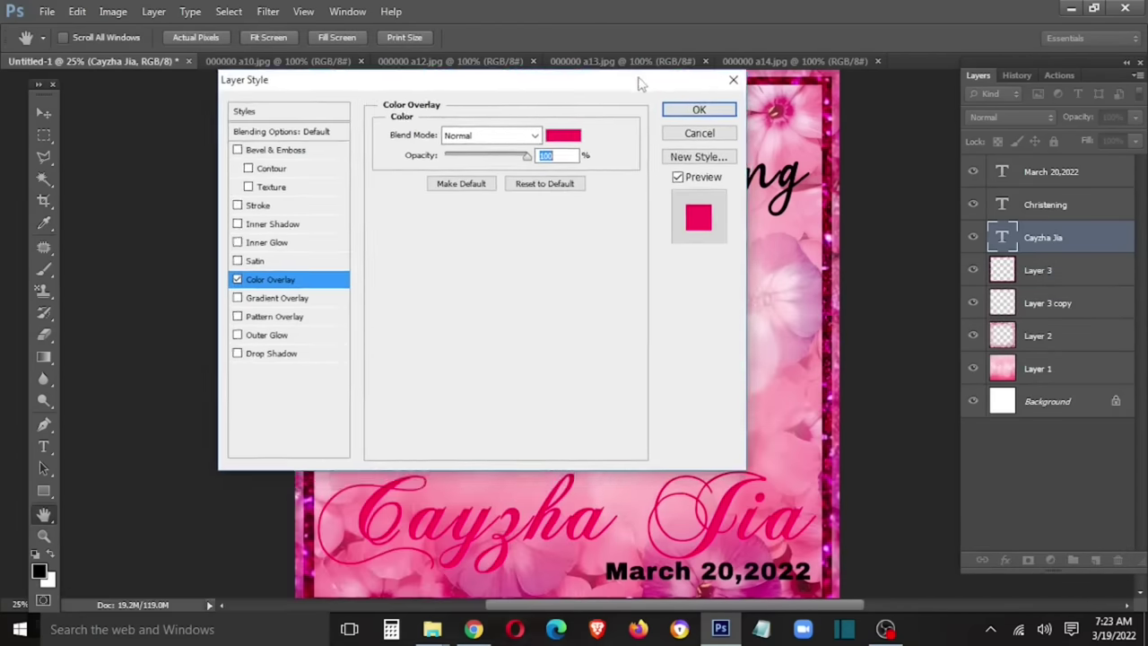
pyautogui.click(577, 137)
pyautogui.click(872, 363)
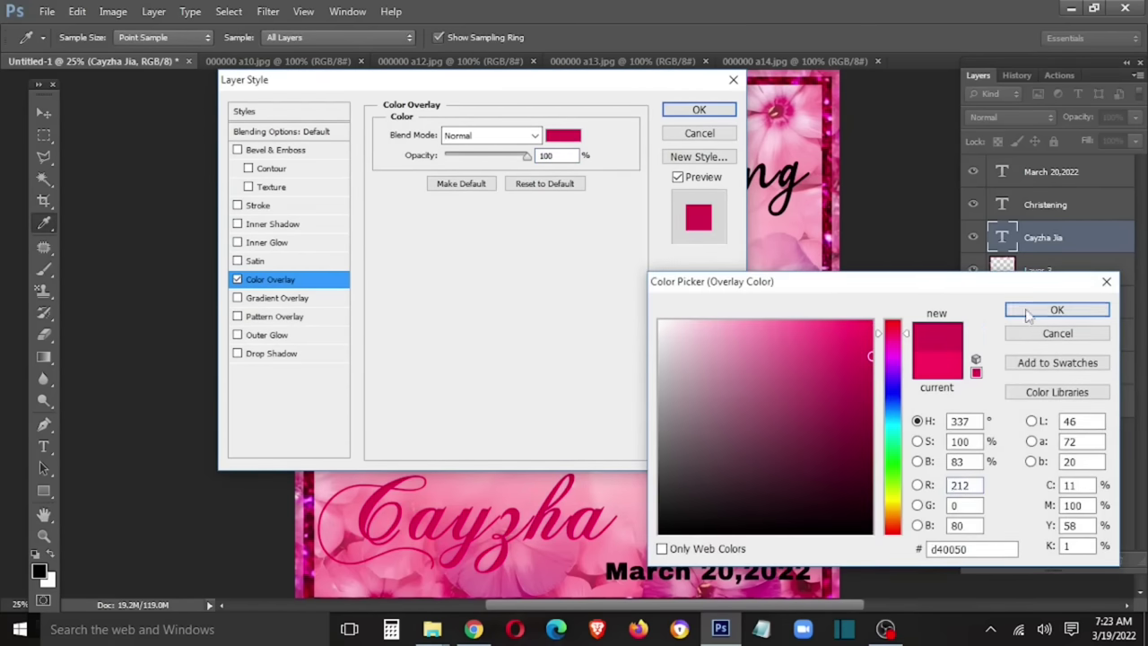
pyautogui.click(1057, 309)
# - Add a 6 px bright yellow (ffce39) Stroke to the name
pyautogui.click(259, 207)
pyautogui.click(426, 250)
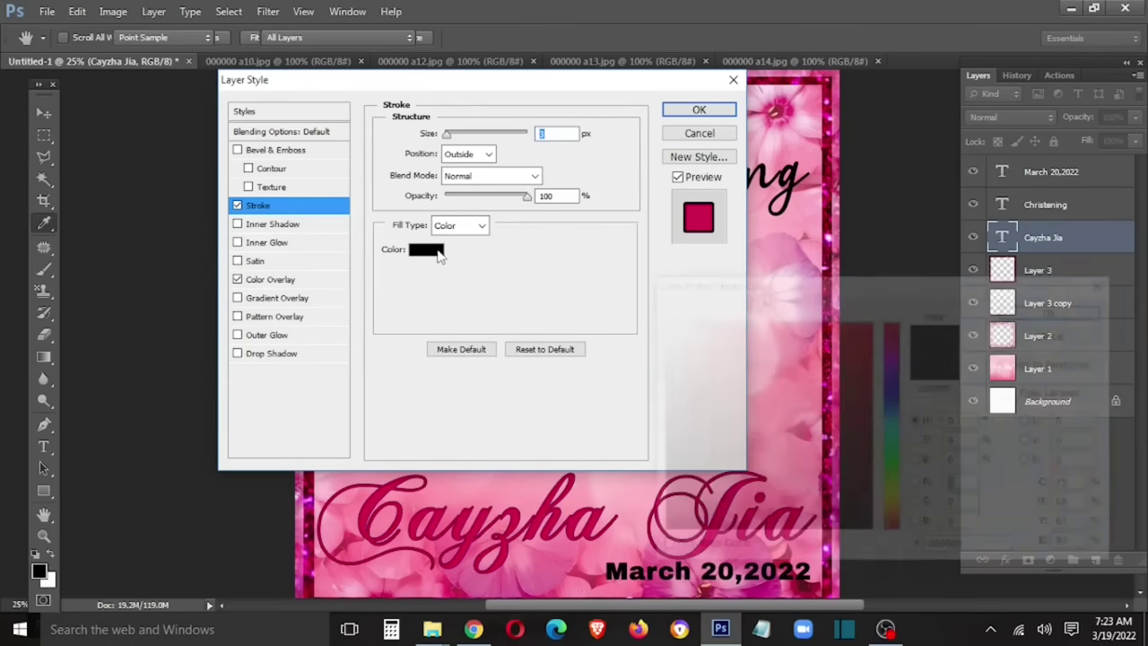
pyautogui.click(894, 508)
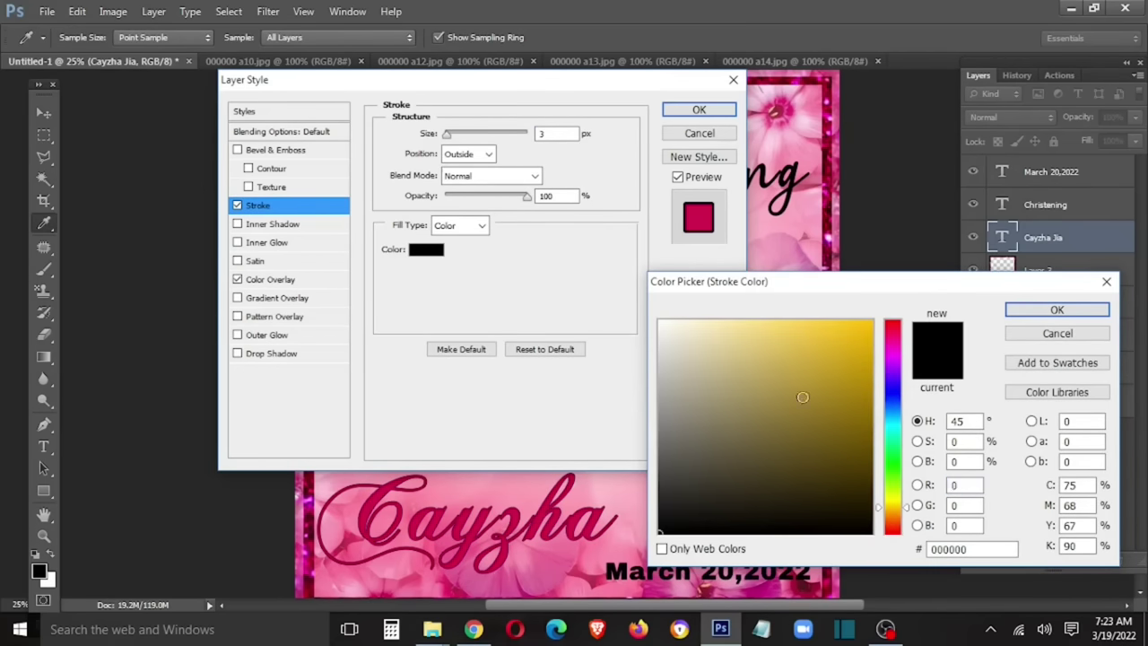
pyautogui.click(870, 321)
pyautogui.click(1040, 310)
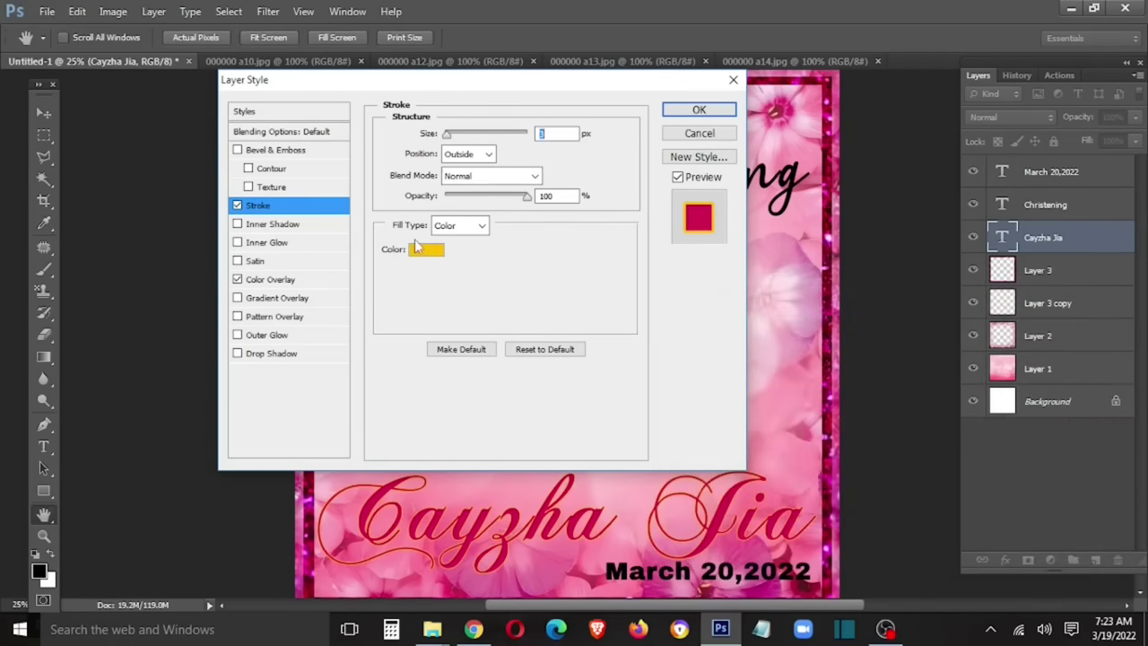
pyautogui.click(426, 249)
pyautogui.click(788, 337)
pyautogui.click(824, 320)
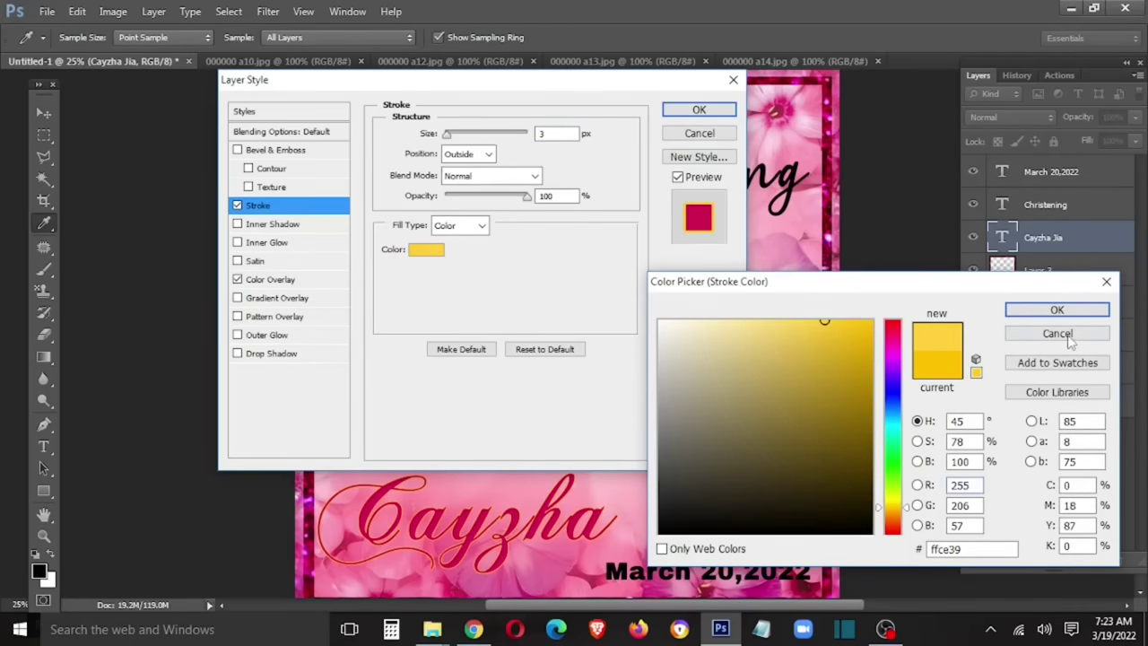
pyautogui.click(1067, 334)
pyautogui.write('6')
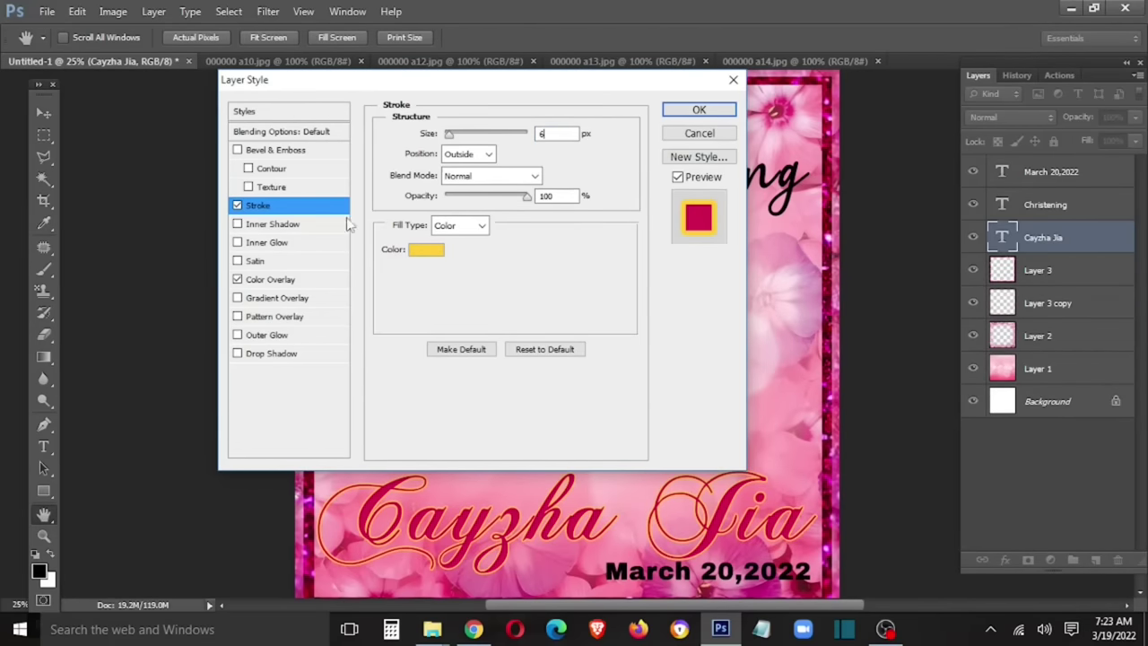
# - Add a wide Outer Glow to the name and apply the layer style
pyautogui.click(277, 337)
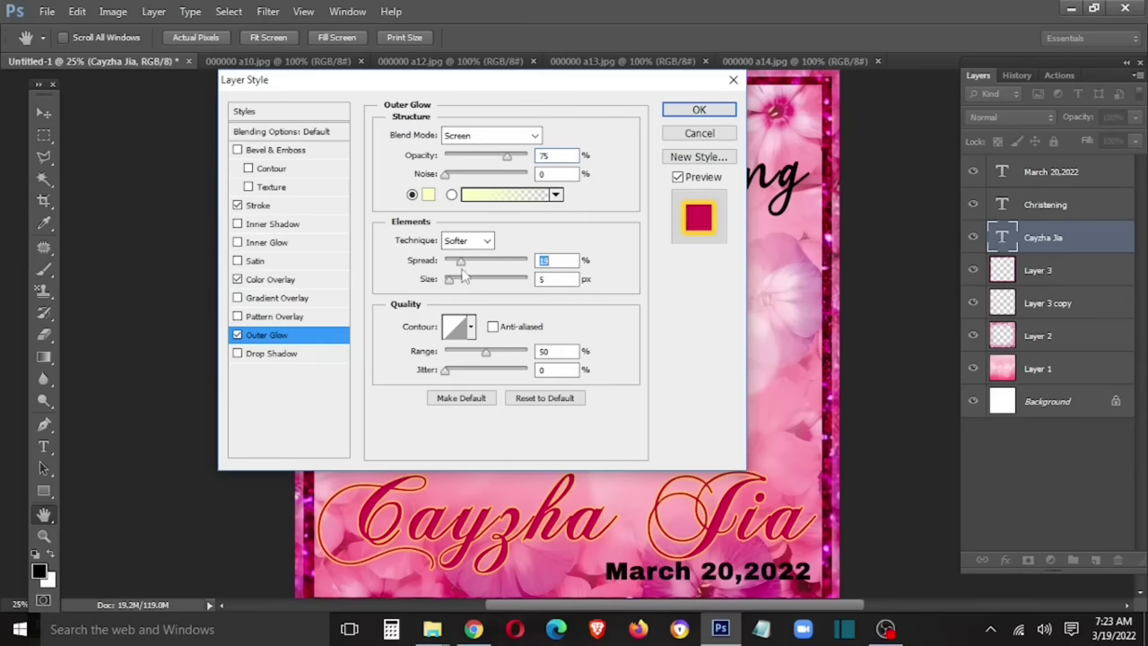
pyautogui.moveTo(450, 279); pyautogui.dragTo(485, 287)
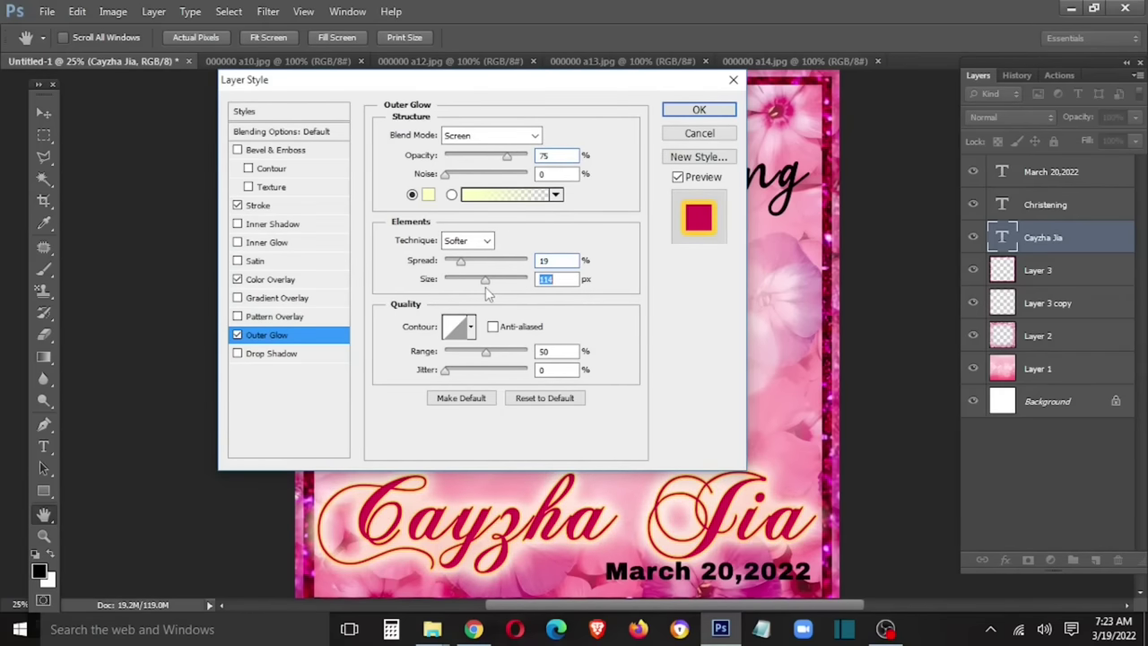
pyautogui.click(687, 112)
pyautogui.rightClick(799, 580)
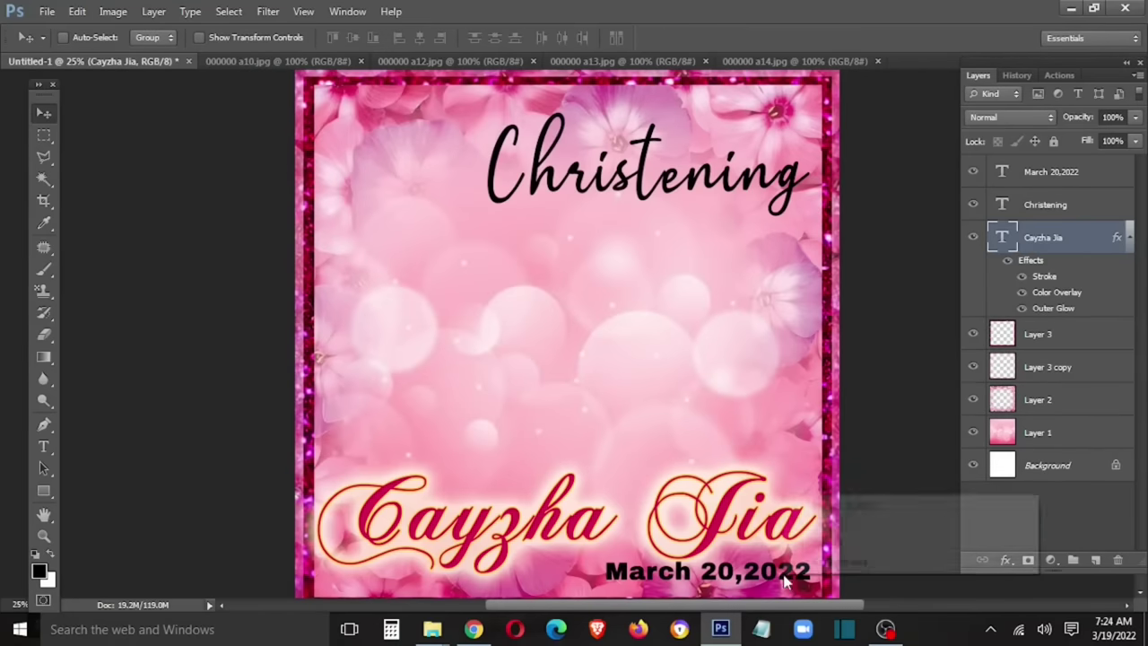
pyautogui.press('Escape')
pyautogui.rightClick(669, 171)
# - Give the Christening title layer a pink Color Overlay
pyautogui.click(713, 178)
pyautogui.rightClick(1045, 204)
pyautogui.click(903, 95)
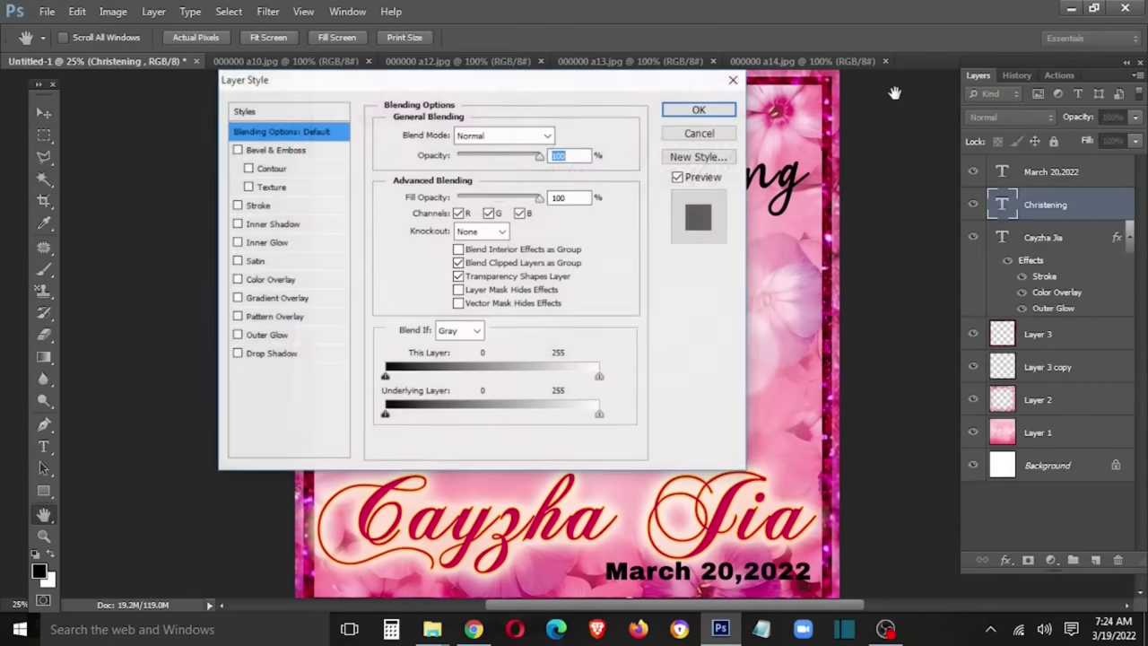
pyautogui.moveTo(421, 84); pyautogui.dragTo(699, 242)
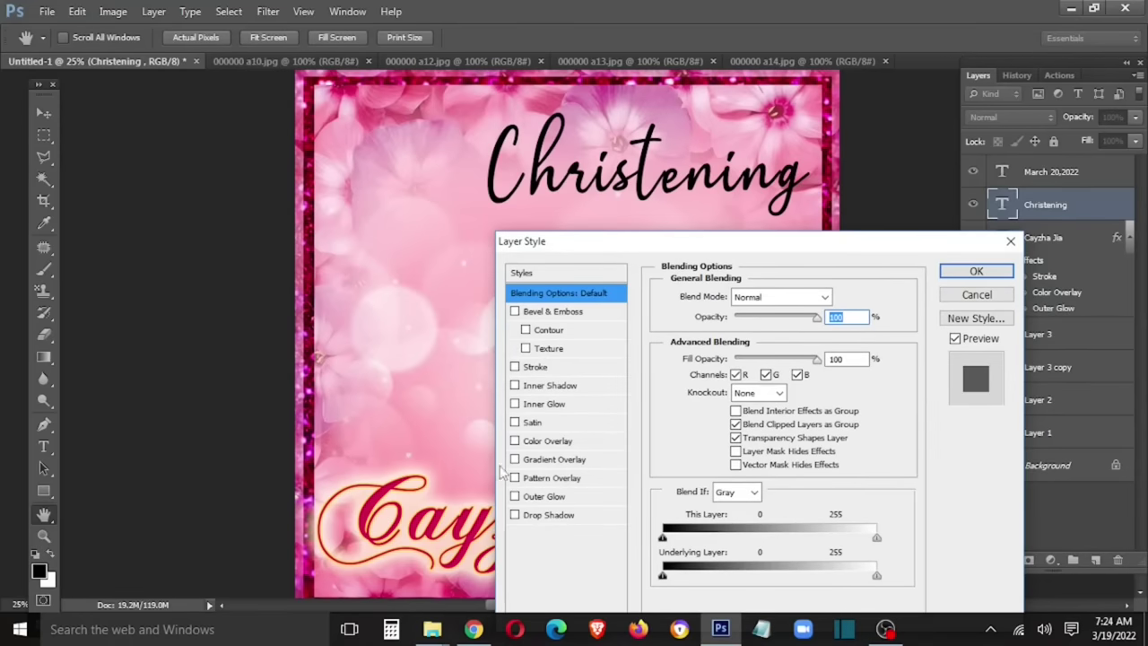
pyautogui.click(529, 442)
pyautogui.click(843, 297)
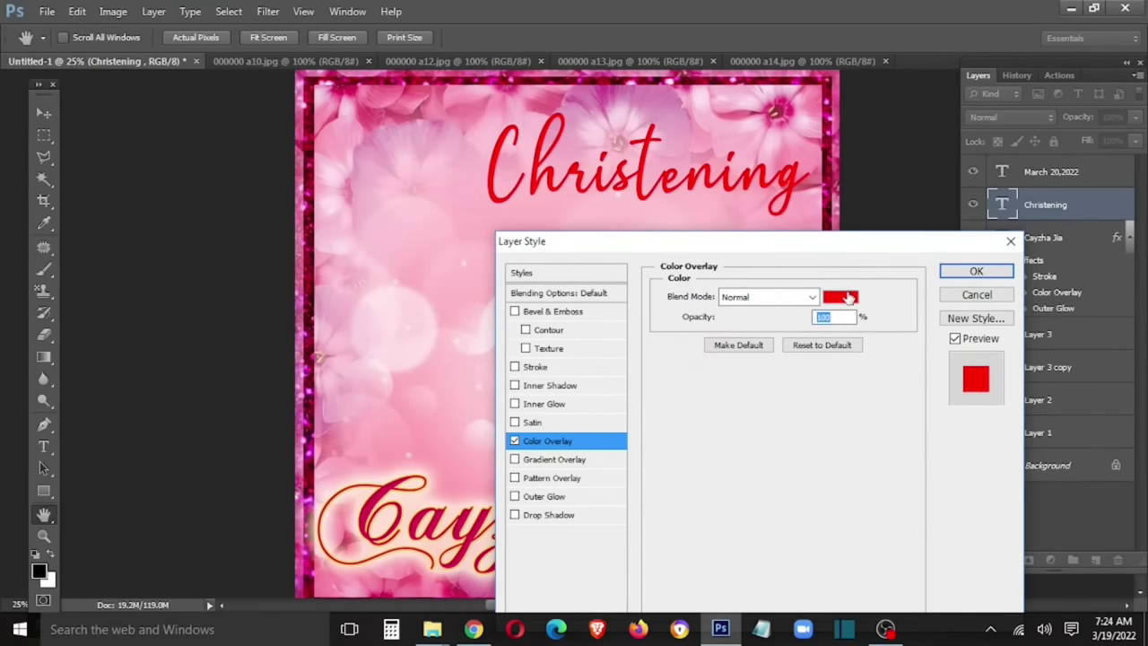
pyautogui.moveTo(886, 349); pyautogui.dragTo(892, 331)
pyautogui.click(1056, 309)
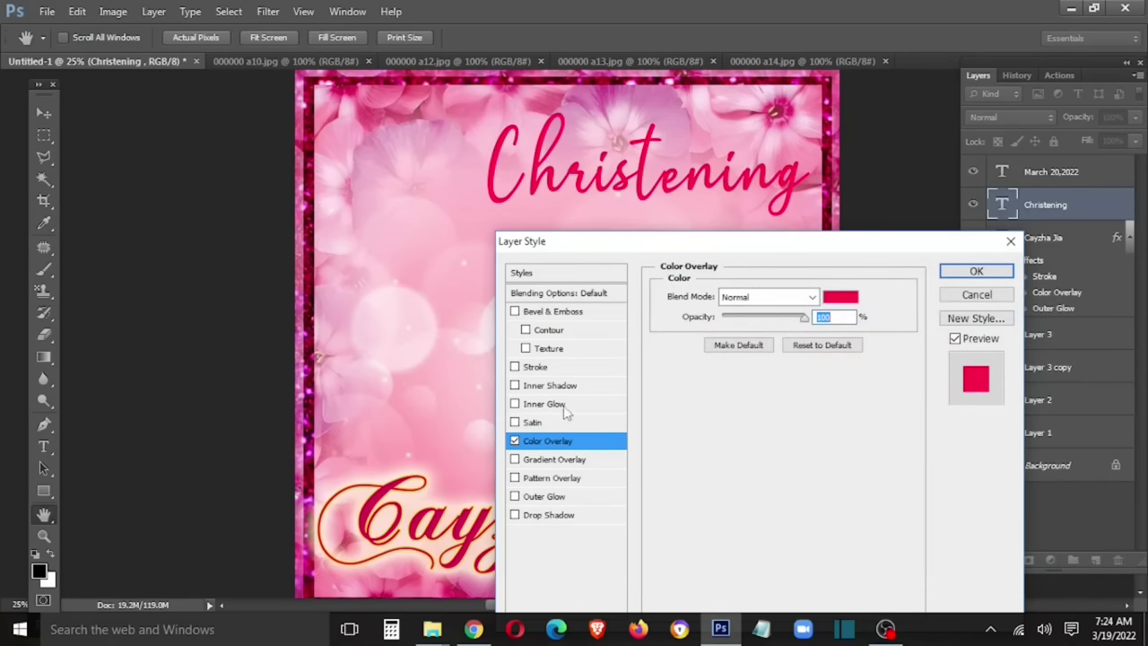
# - Add a 13 px pale yellow Stroke to the Christening title and apply it
pyautogui.click(565, 370)
pyautogui.click(707, 409)
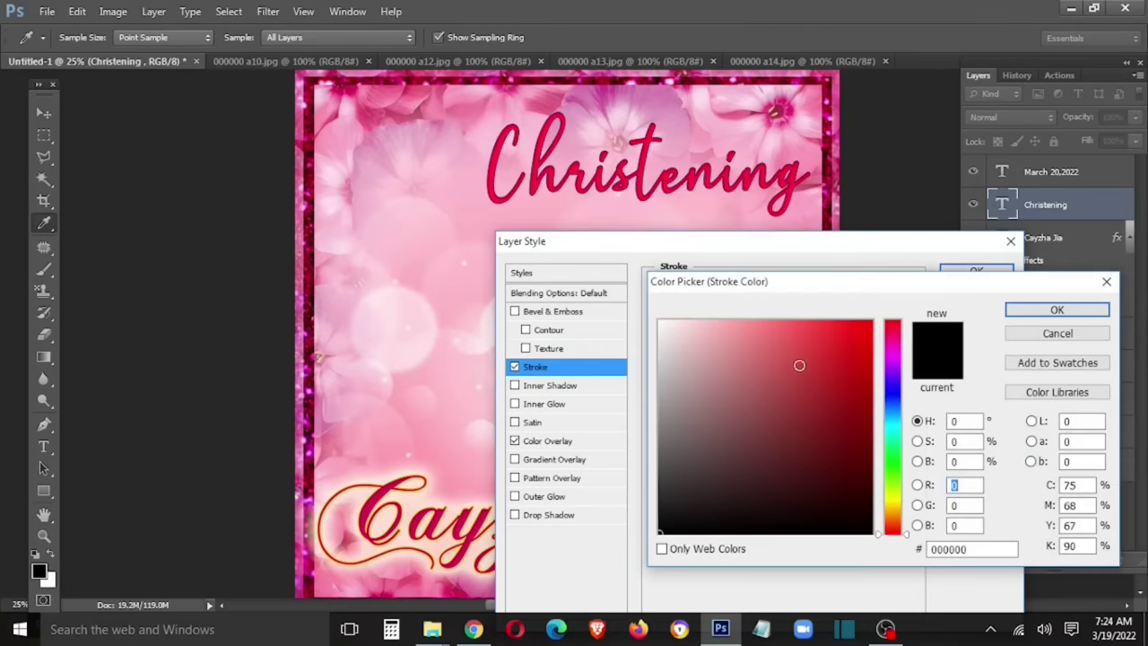
pyautogui.click(894, 508)
pyautogui.moveTo(750, 419); pyautogui.dragTo(670, 321)
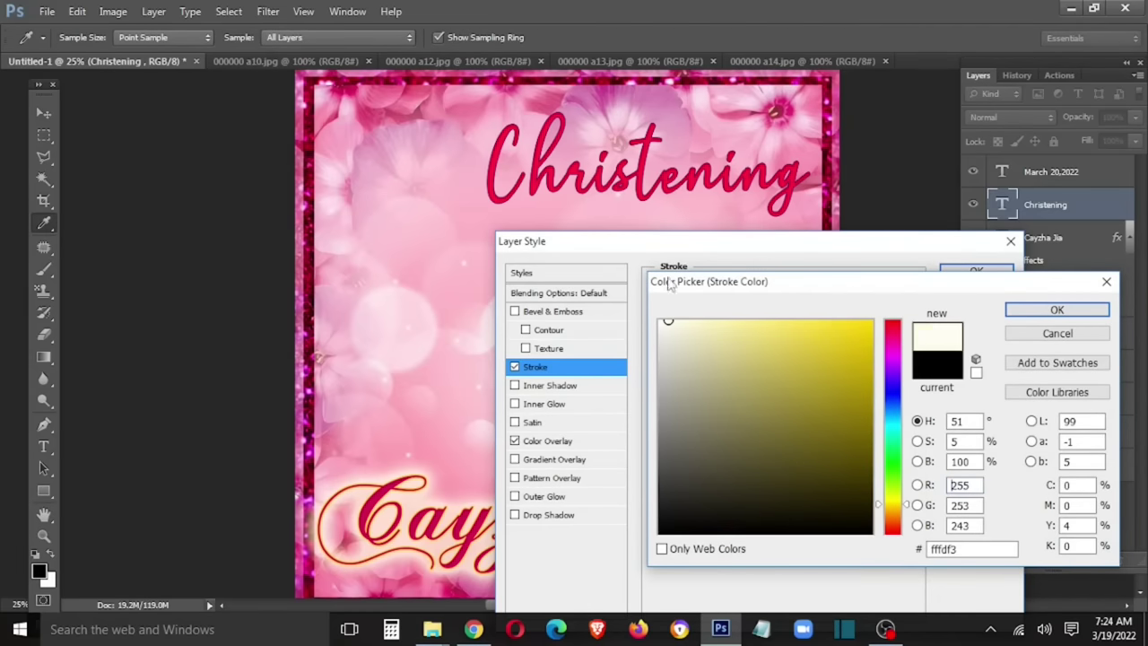
pyautogui.click(1024, 309)
pyautogui.moveTo(722, 295); pyautogui.dragTo(735, 299)
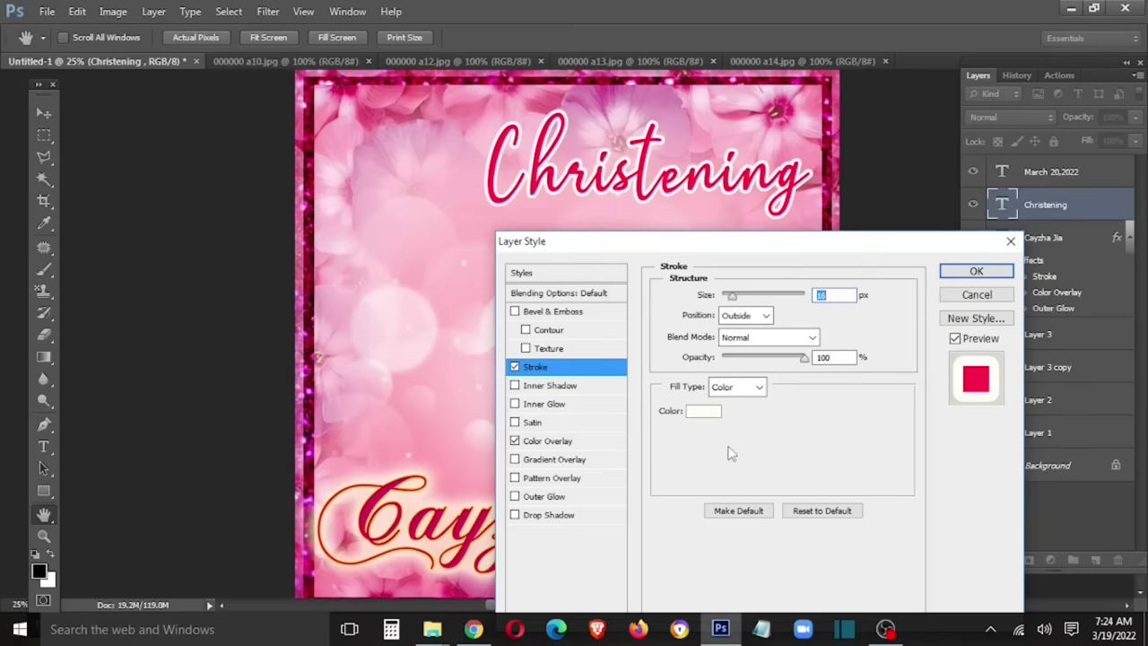
pyautogui.click(703, 410)
pyautogui.moveTo(694, 335); pyautogui.dragTo(696, 316)
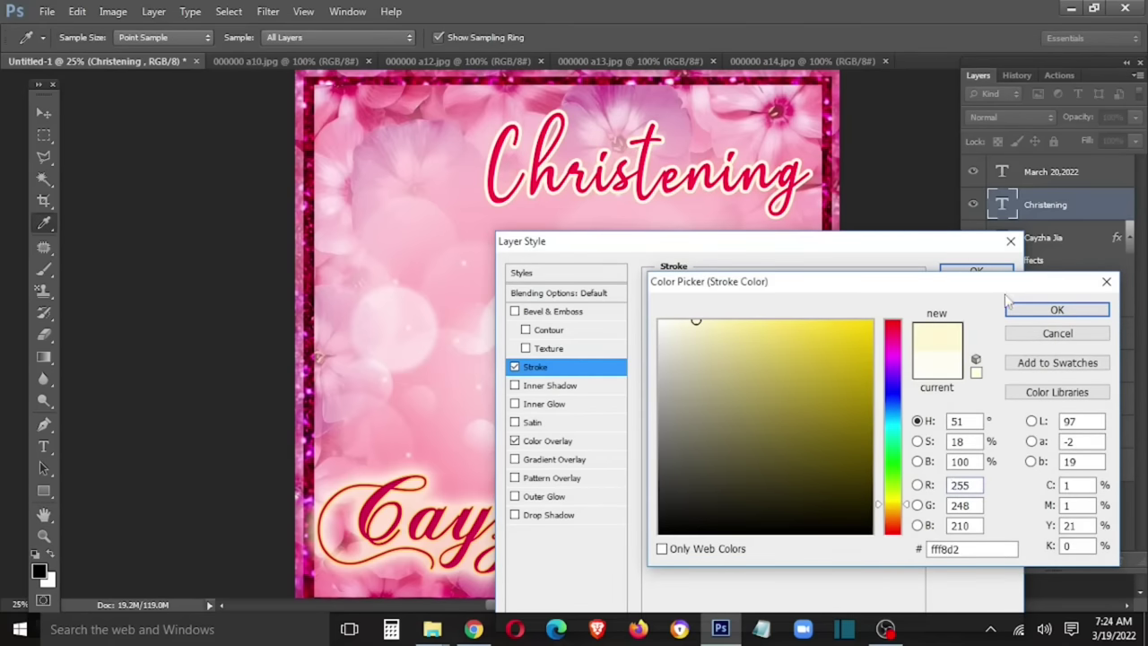
pyautogui.moveTo(758, 341); pyautogui.dragTo(723, 271)
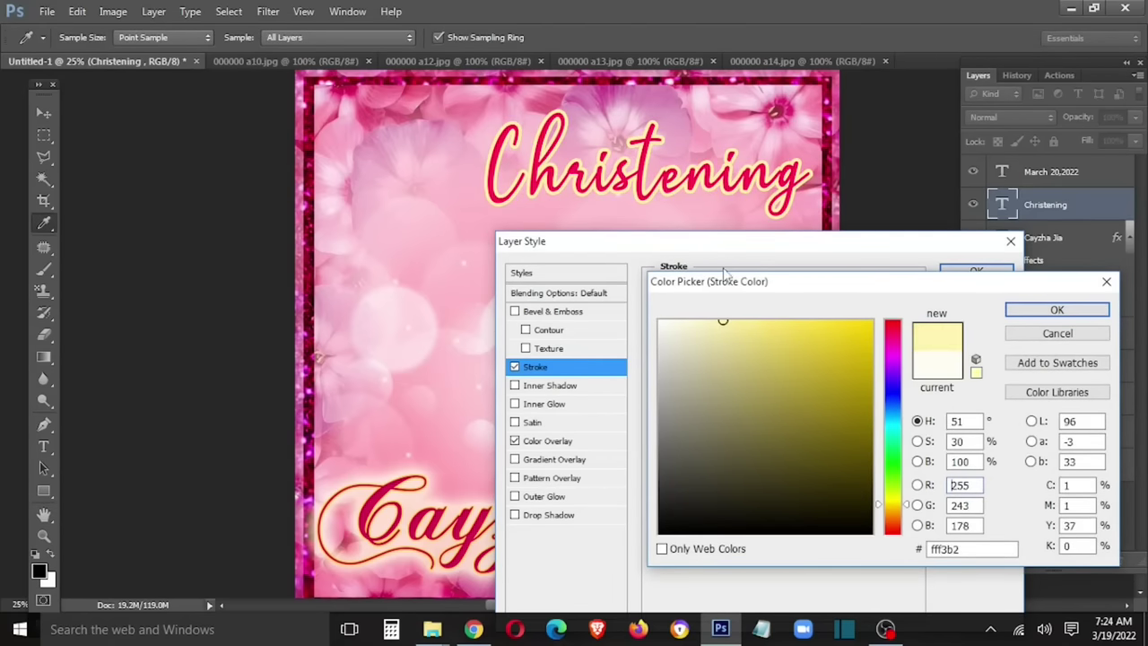
pyautogui.click(1055, 308)
pyautogui.click(975, 271)
# - Copy the Christening layer style and paste it onto the March 20,2022 date layer
pyautogui.rightClick(1045, 204)
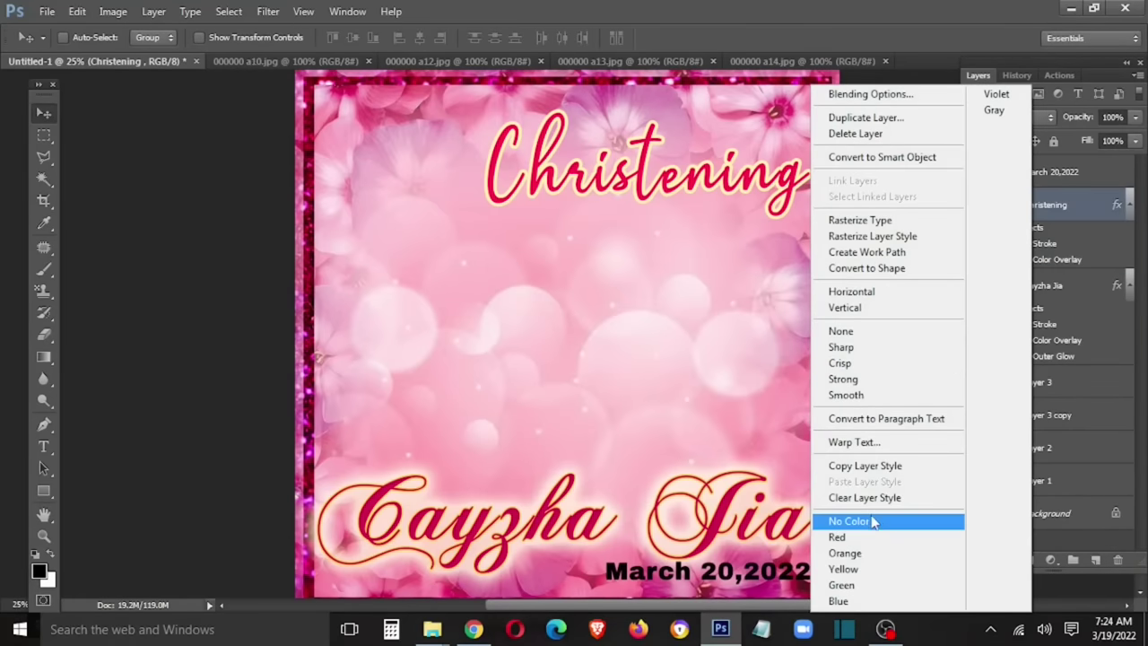
pyautogui.click(885, 465)
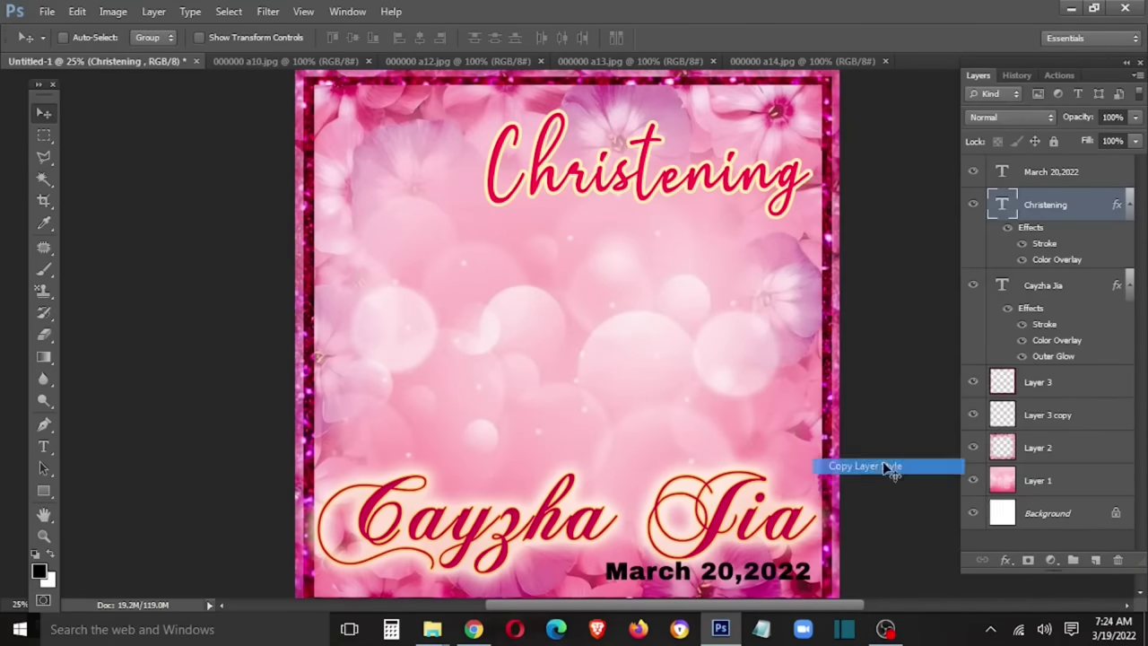
pyautogui.rightClick(1043, 184)
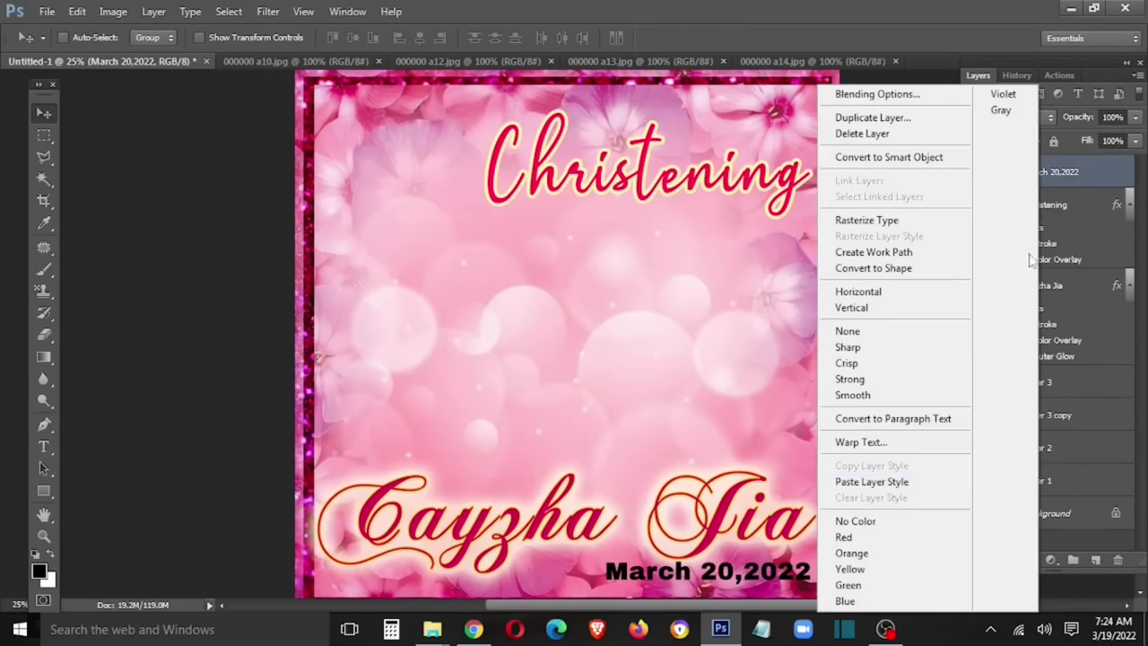
pyautogui.click(900, 488)
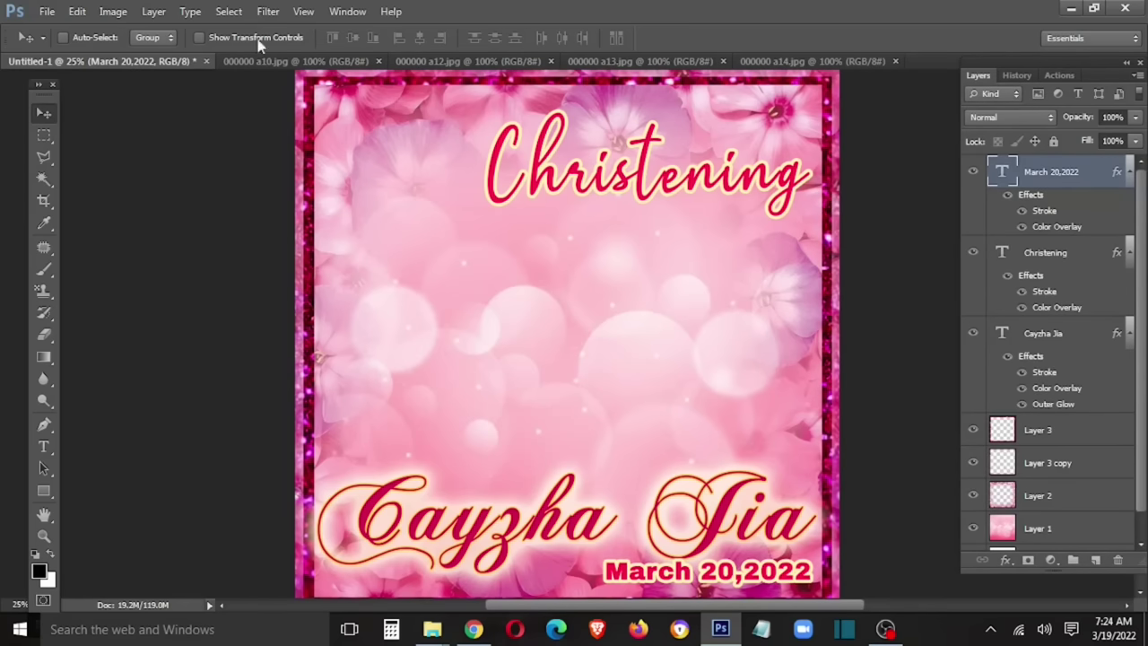
# - Bring the a10.jpg baby photo into the invitation at the top-left corner
pyautogui.click(288, 61)
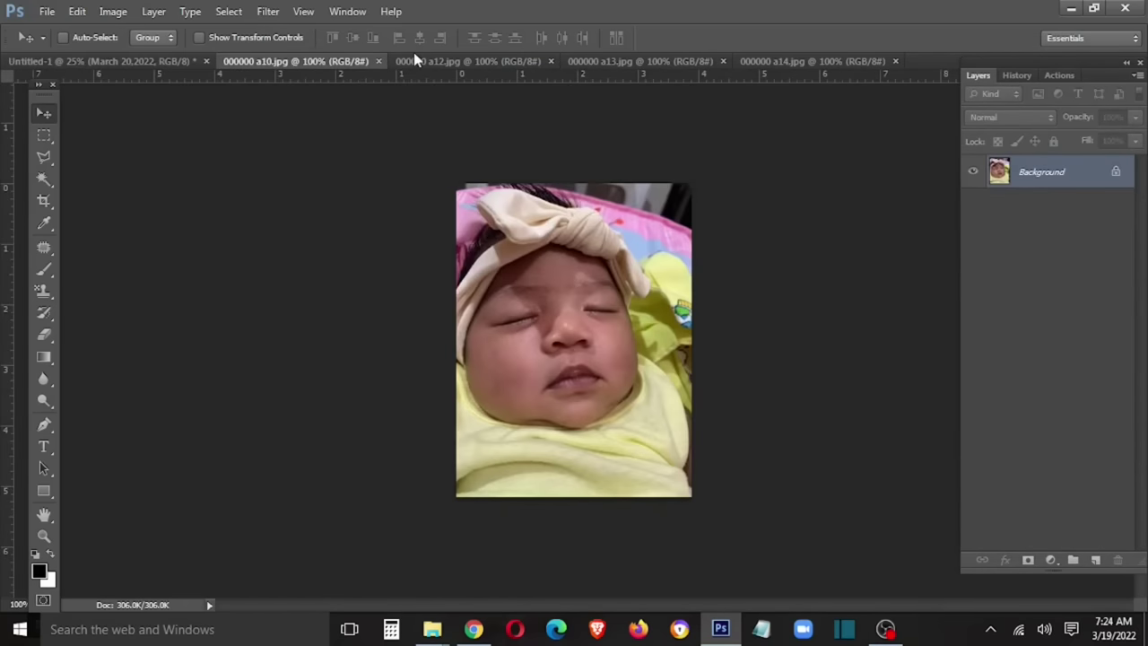
pyautogui.moveTo(302, 61); pyautogui.dragTo(59, 291)
pyautogui.moveTo(59, 332)
pyautogui.mouseDown()
pyautogui.moveTo(352, 329)
pyautogui.moveTo(389, 353)
pyautogui.mouseUp()
pyautogui.click(166, 288)
pyautogui.moveTo(336, 326)
pyautogui.mouseDown()
pyautogui.moveTo(326, 126)
pyautogui.moveTo(303, 122)
pyautogui.mouseUp()
# - Scale the photo to fill the left side and move Layer 4 below the text
pyautogui.hotkey('ctrl', 't')
pyautogui.moveTo(358, 158); pyautogui.dragTo(473, 397)
pyautogui.scroll(5, 912, 401)
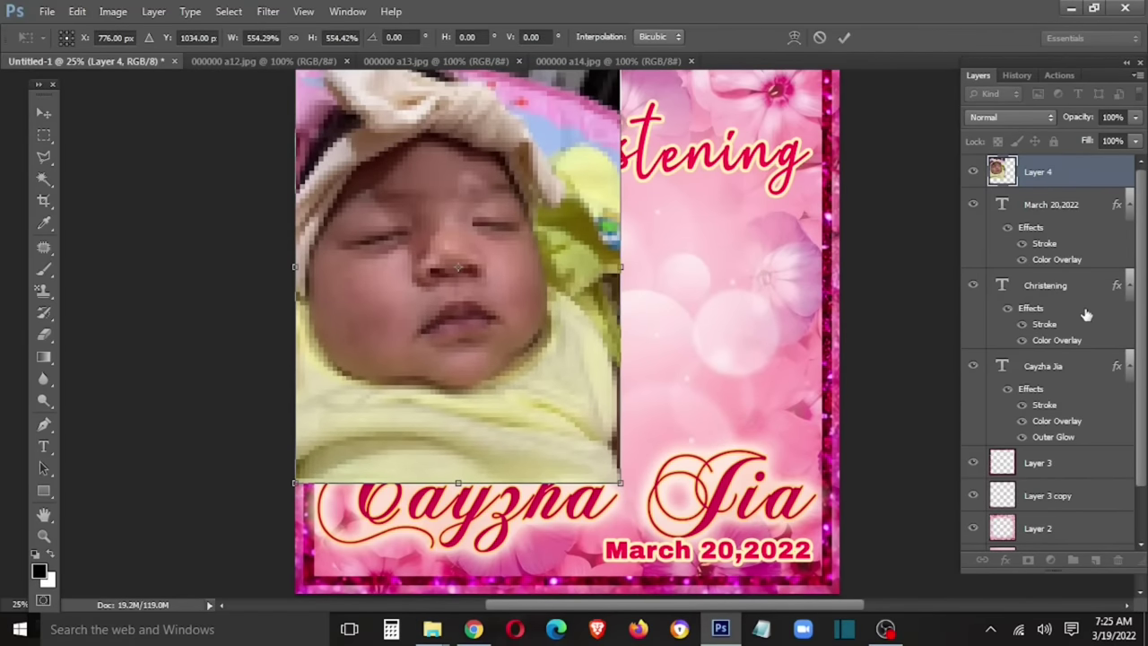
pyautogui.press('Return')
pyautogui.moveTo(1087, 168)
pyautogui.mouseDown()
pyautogui.moveTo(1068, 378)
pyautogui.moveTo(1080, 430)
pyautogui.mouseUp()
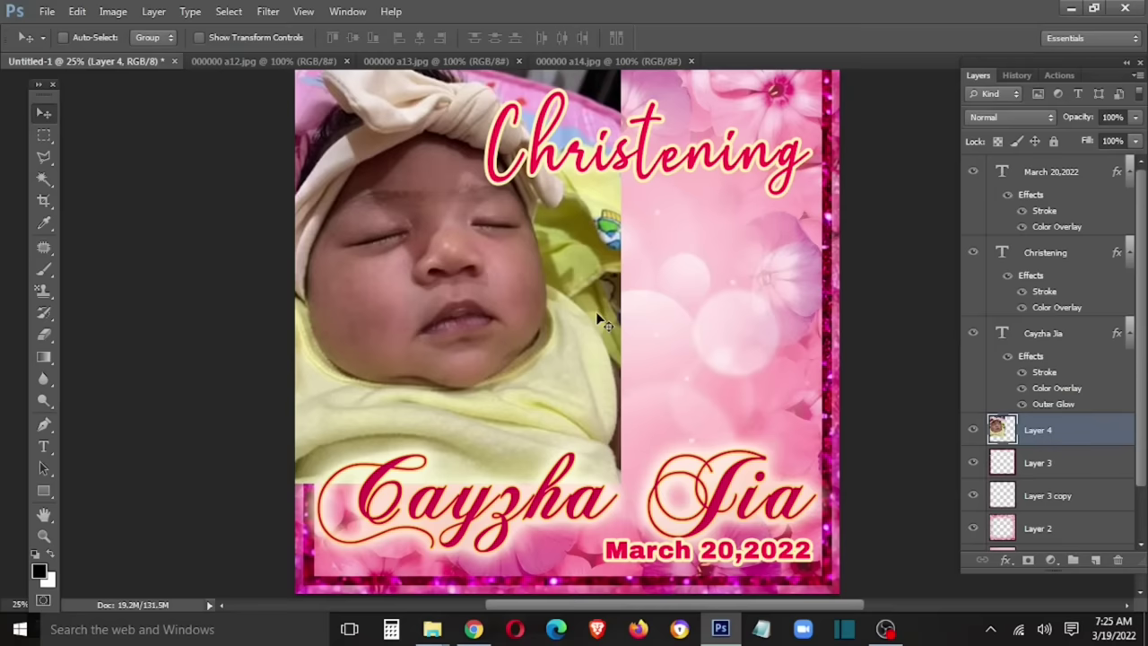
# - Shrink the baby photo slightly with a second Free Transform
pyautogui.moveTo(538, 311); pyautogui.dragTo(610, 338)
pyautogui.hotkey('ctrl', 't')
pyautogui.moveTo(690, 80); pyautogui.dragTo(668, 127)
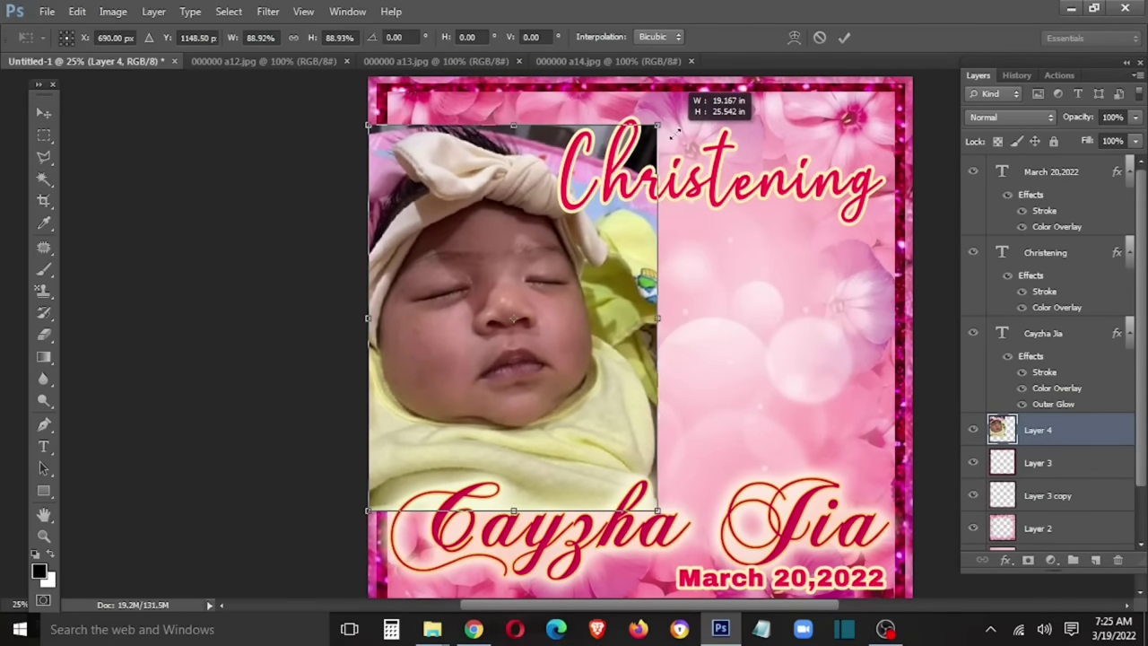
pyautogui.press('Return')
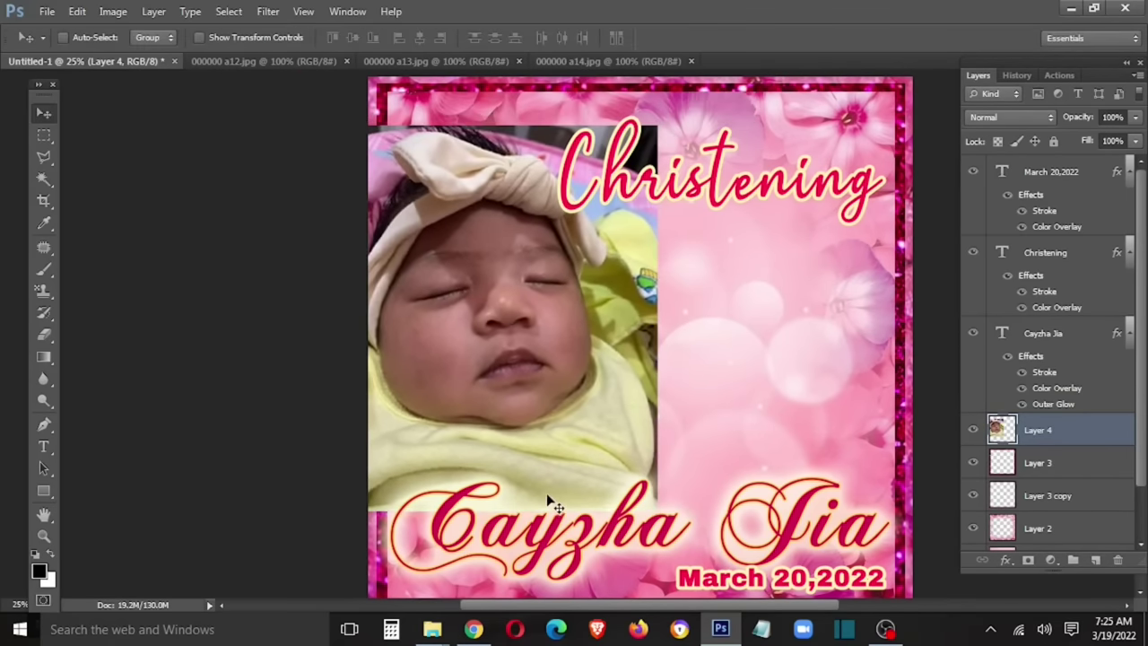
# - Start a Polygonal Lasso outline along the fabric edge up toward the baby's chin
pyautogui.scroll(1, 551, 491)
pyautogui.scroll(3, 628, 471)
pyautogui.scroll(1, 690, 453)
pyautogui.moveTo(696, 450); pyautogui.dragTo(561, 115)
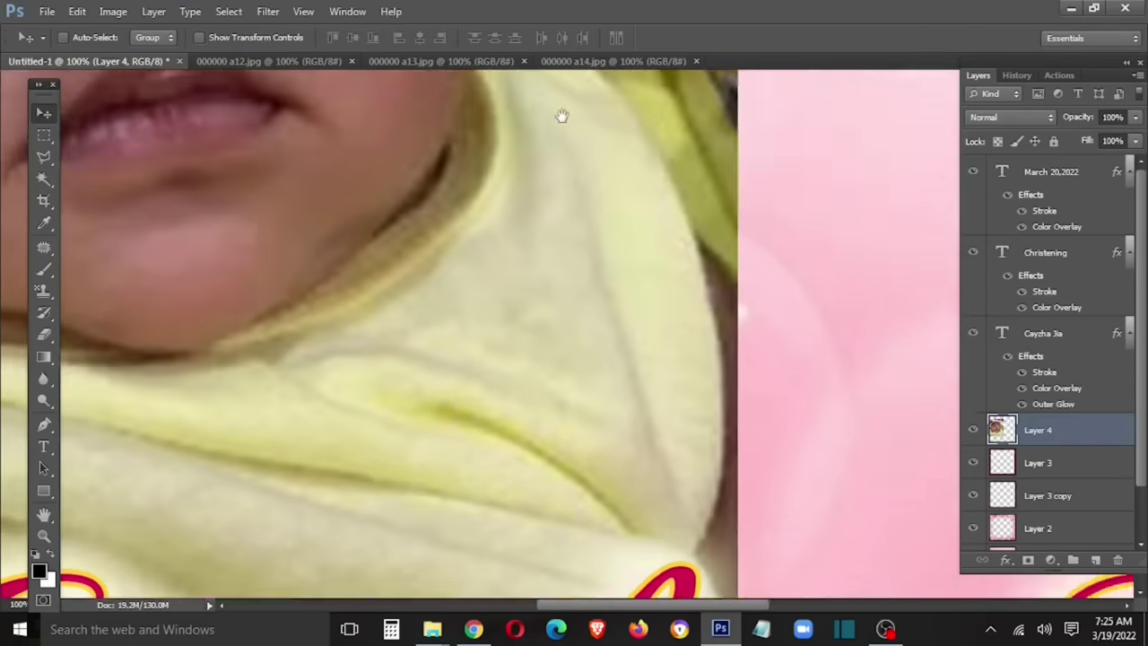
pyautogui.scroll(-3, 666, 180)
pyautogui.hscroll(1, 636, 224)
pyautogui.press('l')
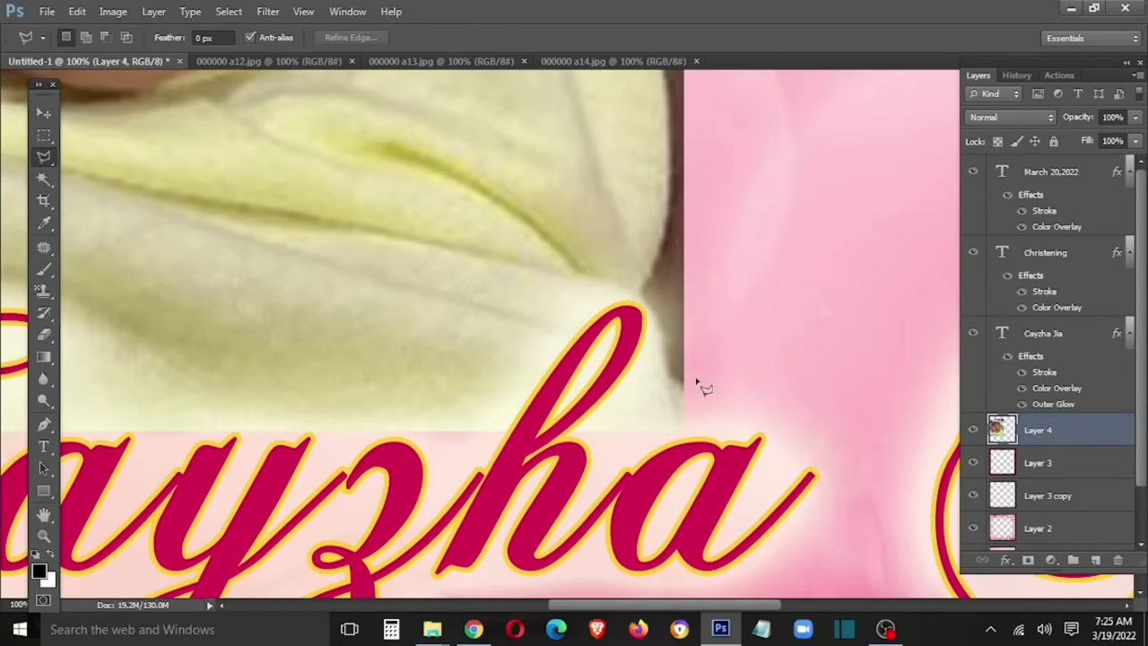
pyautogui.click(684, 492)
pyautogui.click(676, 148)
pyautogui.scroll(5, 675, 148)
pyautogui.click(668, 399)
pyautogui.click(638, 307)
pyautogui.click(594, 242)
pyautogui.click(519, 189)
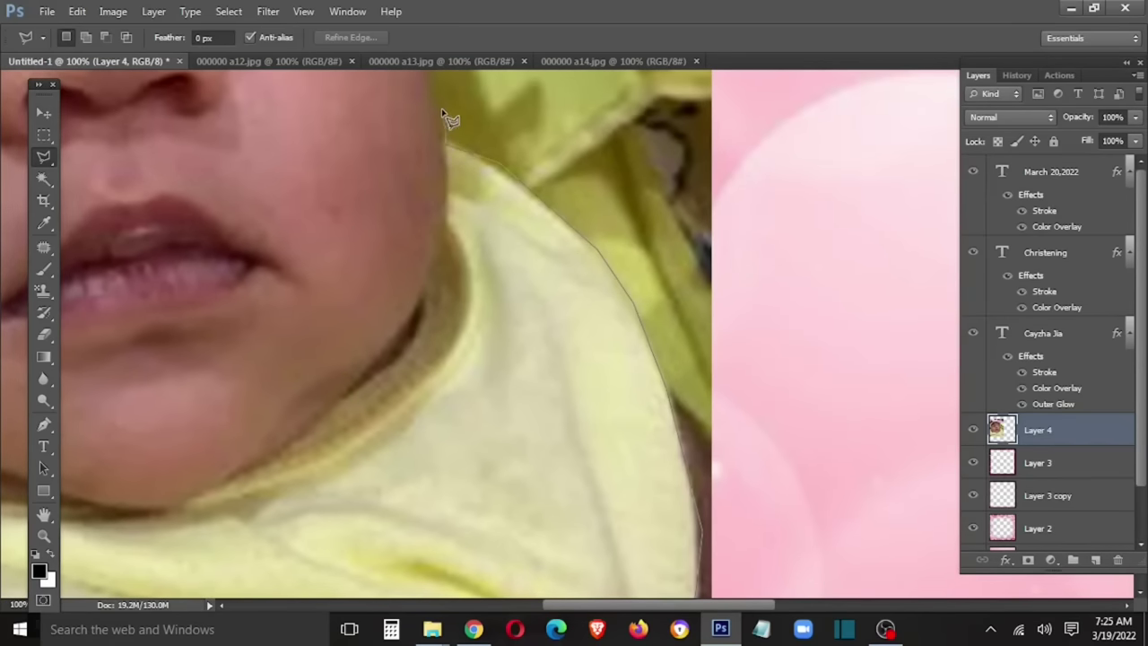
# - Continue the lasso outline around the bow and the hair
pyautogui.scroll(2, 442, 113)
pyautogui.scroll(3, 526, 449)
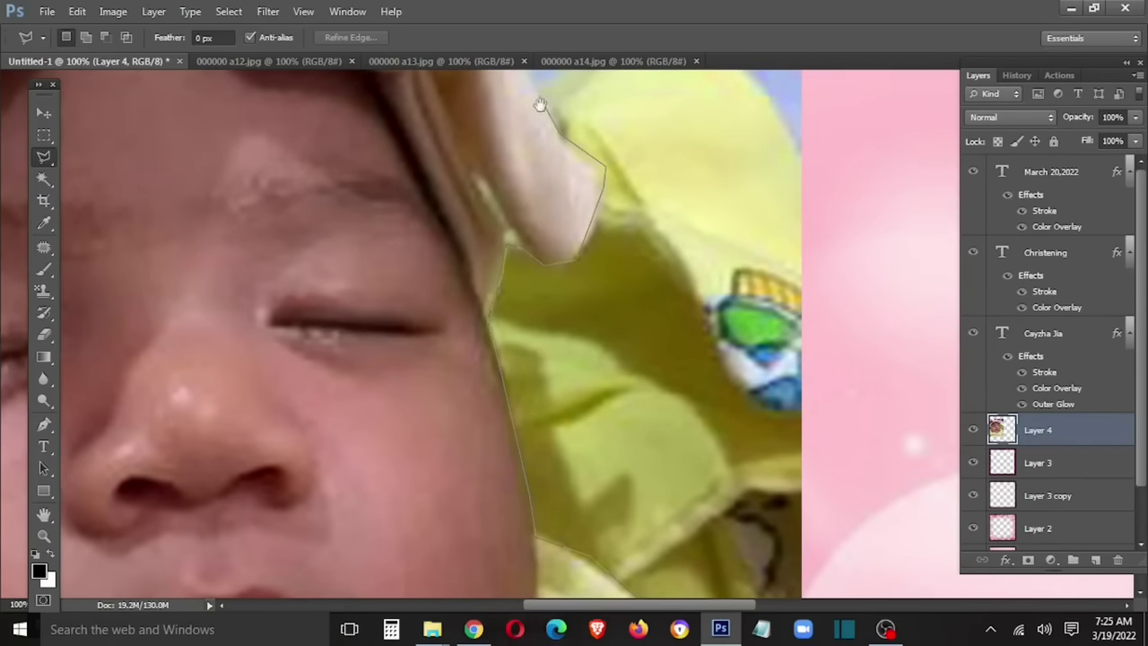
pyautogui.scroll(5, 631, 526)
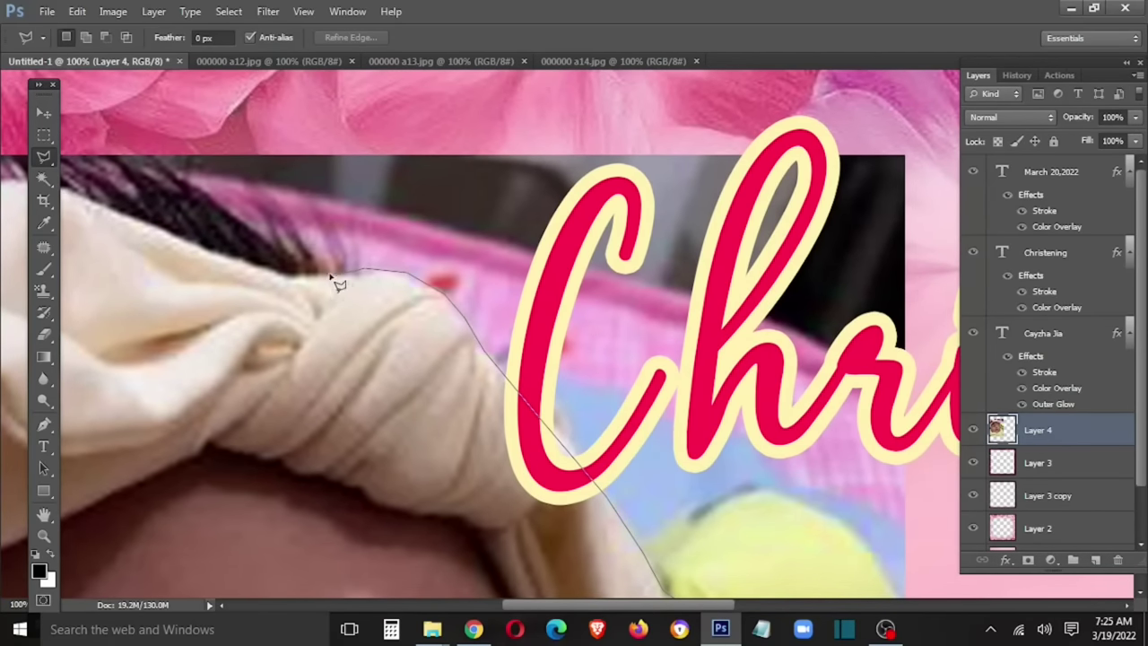
pyautogui.scroll(5, 200, 225)
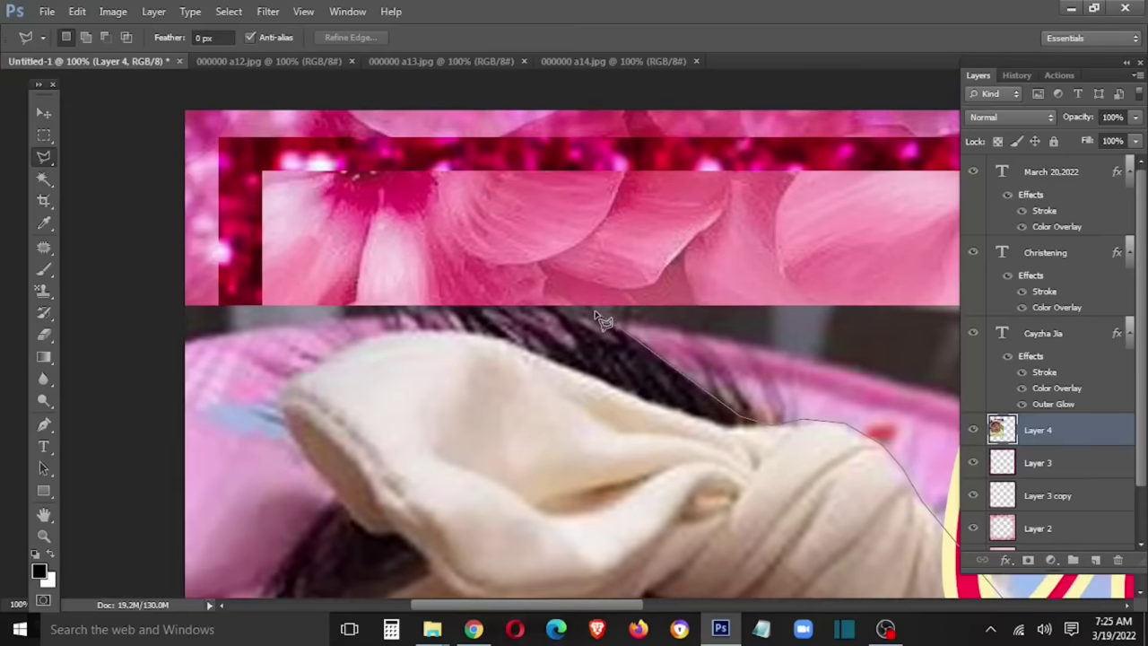
pyautogui.click(586, 308)
pyautogui.click(617, 340)
pyautogui.click(546, 306)
pyautogui.click(572, 349)
pyautogui.click(495, 307)
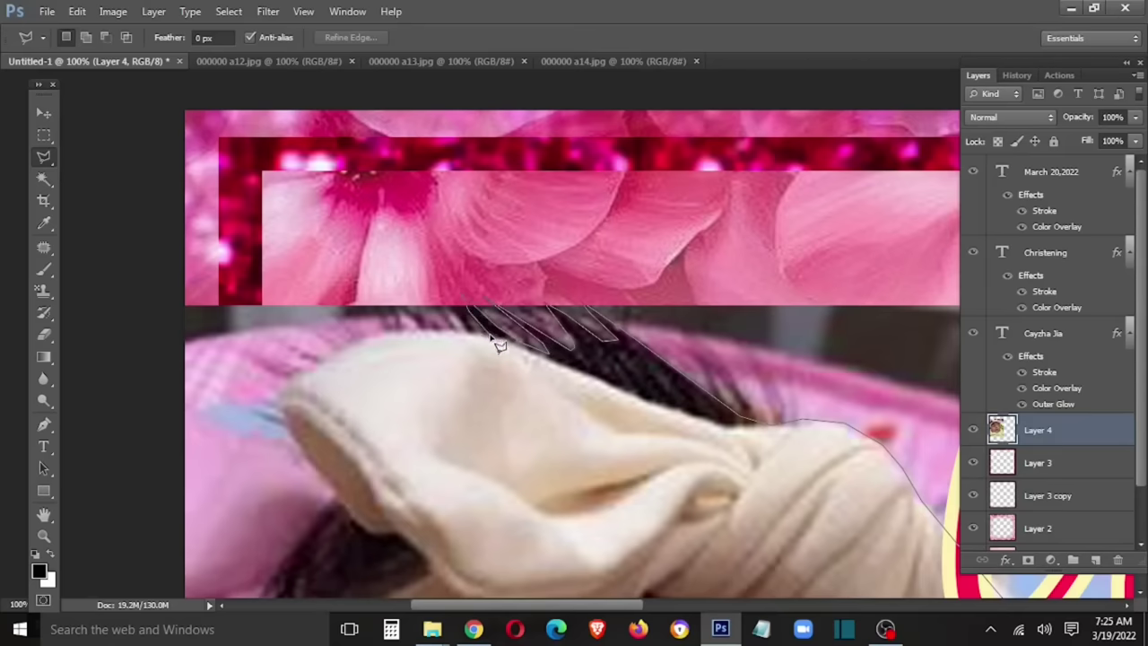
pyautogui.click(459, 337)
# - Trace the towel edge and close the outline around the area right of the baby
pyautogui.hotkey('ctrl', '+')
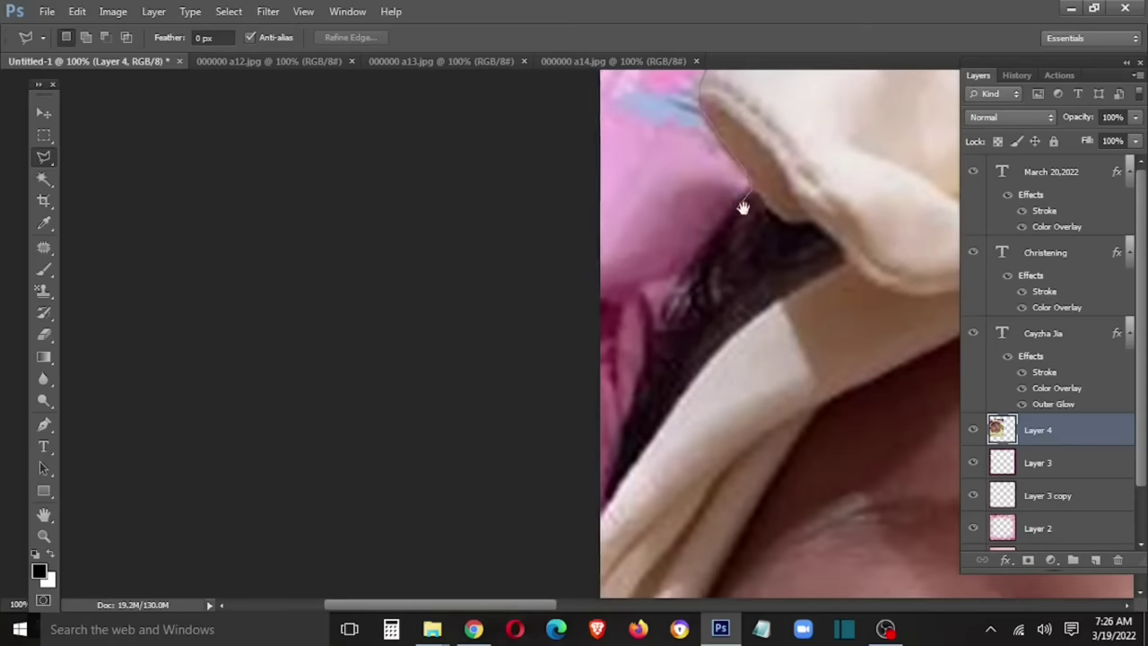
pyautogui.click(607, 498)
pyautogui.click(482, 567)
pyautogui.hotkey('ctrl', '-')
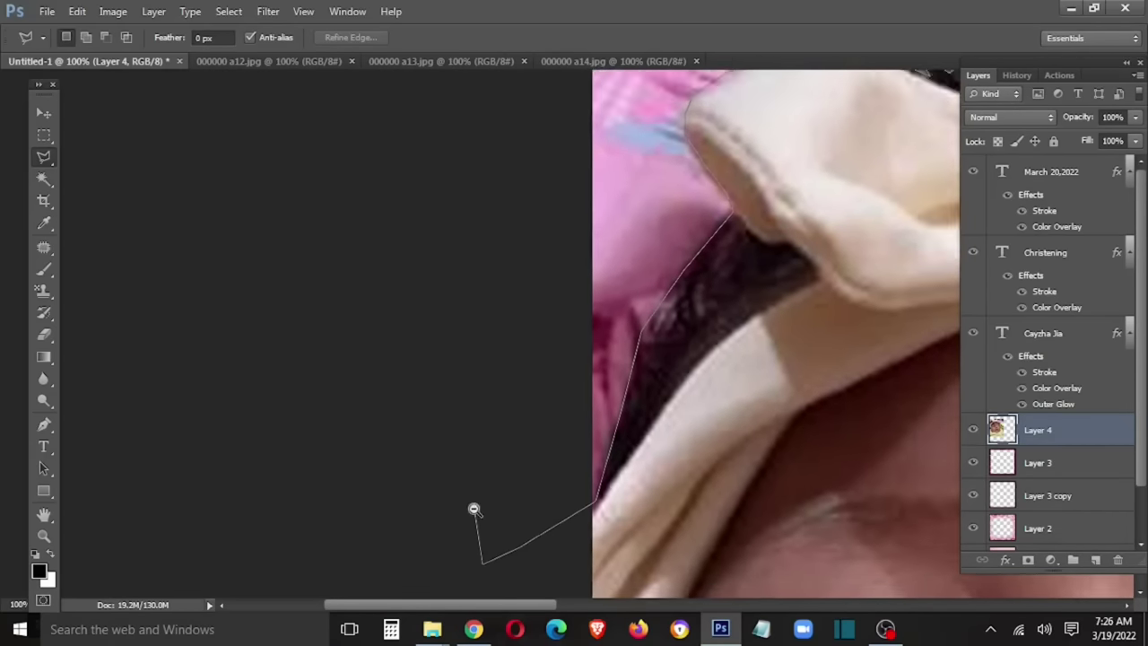
pyautogui.hotkey('ctrl', '-')
pyautogui.hotkey('ctrl', '-')
pyautogui.click(354, 373)
pyautogui.click(603, 175)
pyautogui.click(766, 187)
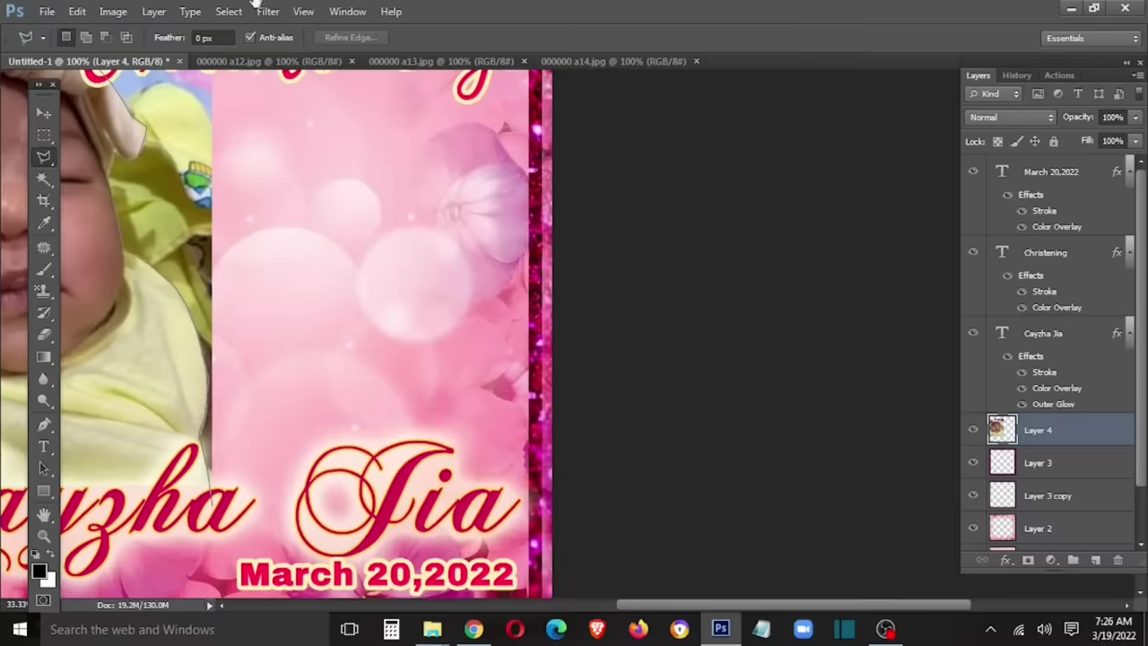
pyautogui.click(224, 554)
# - Feather the lasso selection to soften its edge
pyautogui.rightClick(430, 231)
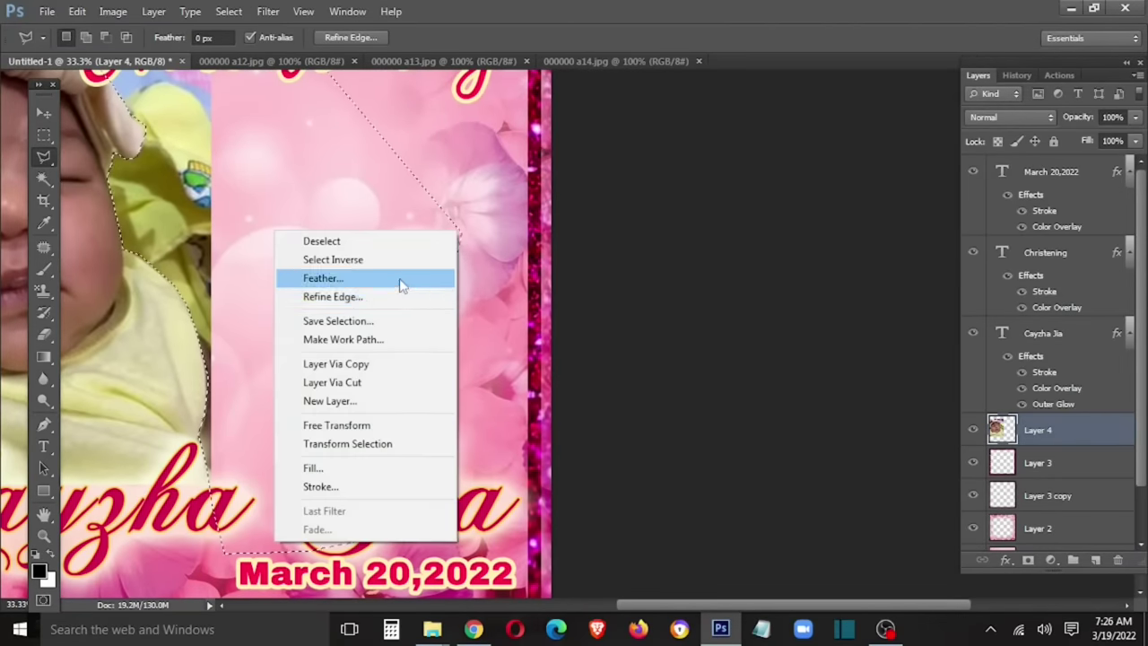
pyautogui.click(401, 280)
pyautogui.press('Return')
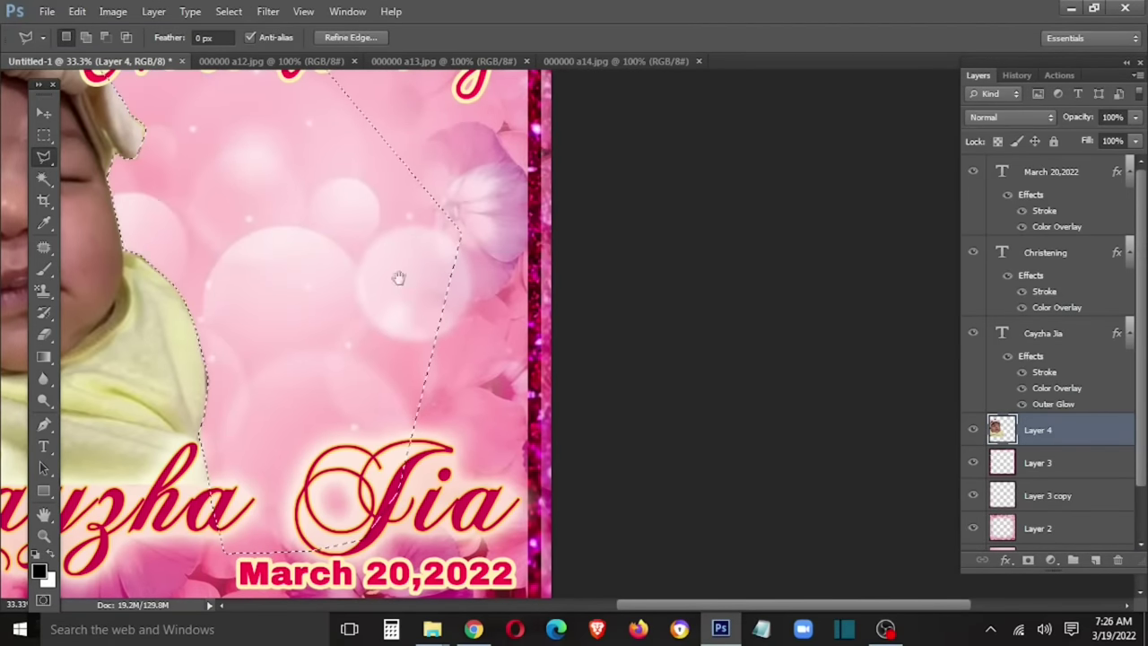
pyautogui.press('m')
pyautogui.moveTo(399, 285); pyautogui.dragTo(475, 395)
# - Clear the selection and load the basic brush set for the Eraser
pyautogui.hotkey('ctrl', 'd')
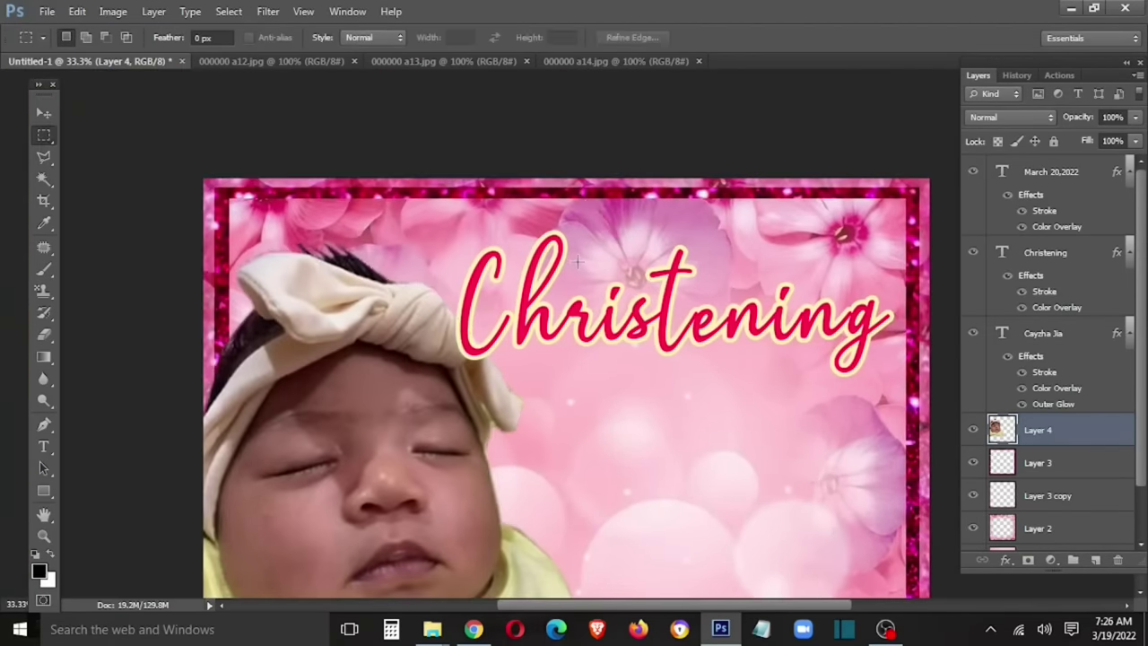
pyautogui.press('v')
pyautogui.scroll(1, 222, 262)
pyautogui.scroll(1, 222, 262)
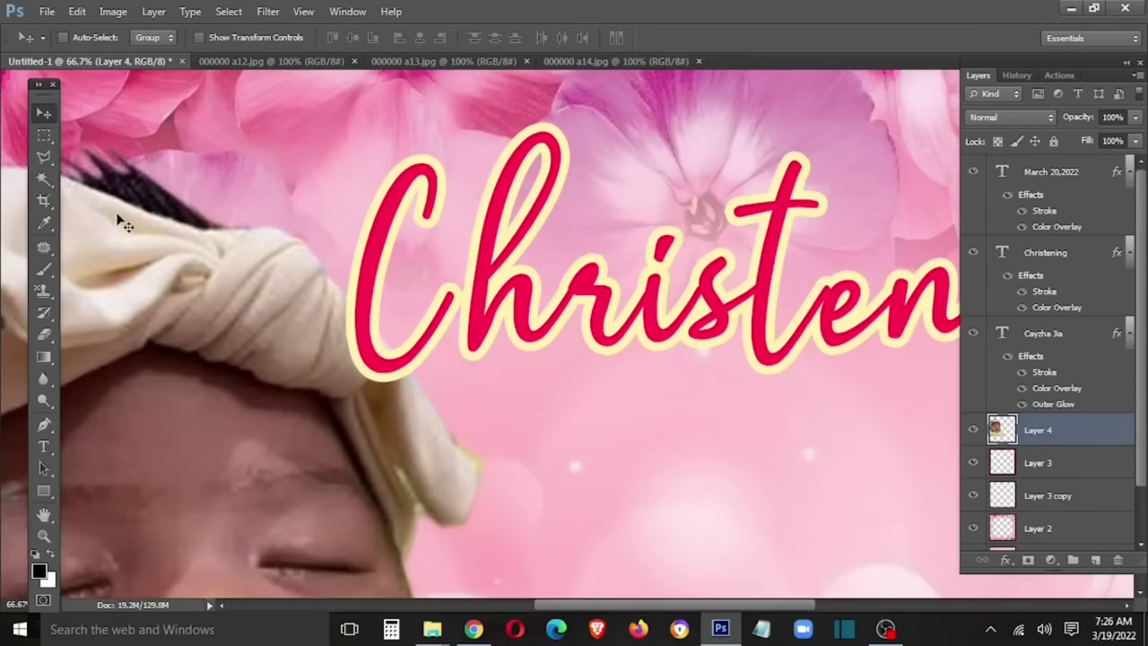
pyautogui.scroll(-1, 223, 262)
pyautogui.press('e')
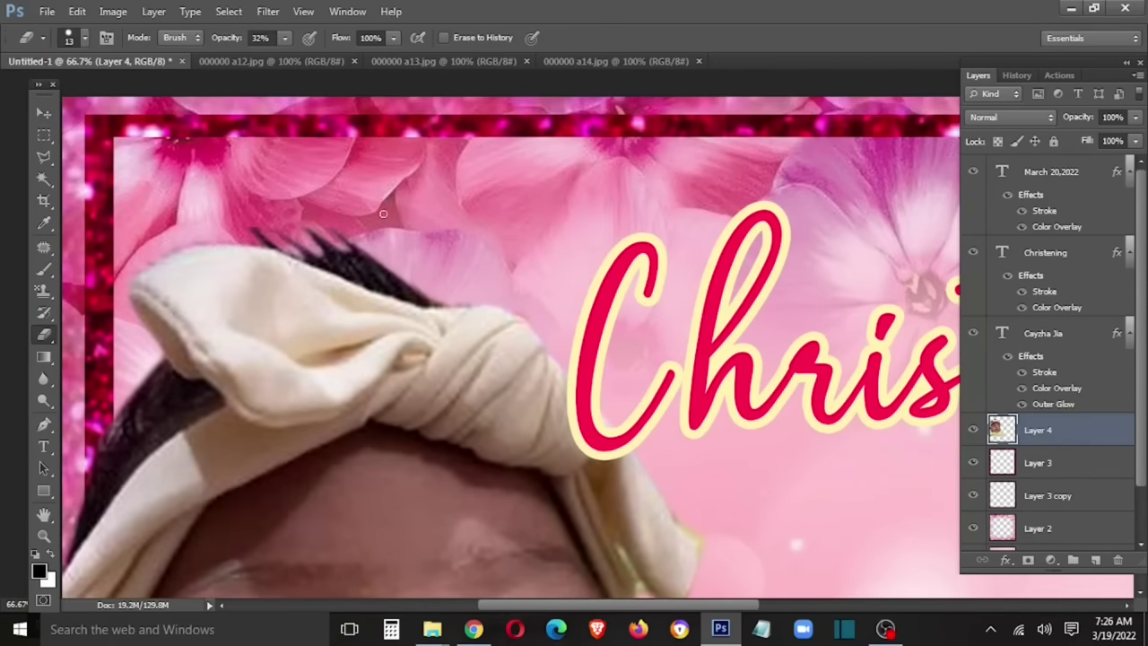
pyautogui.click(85, 37)
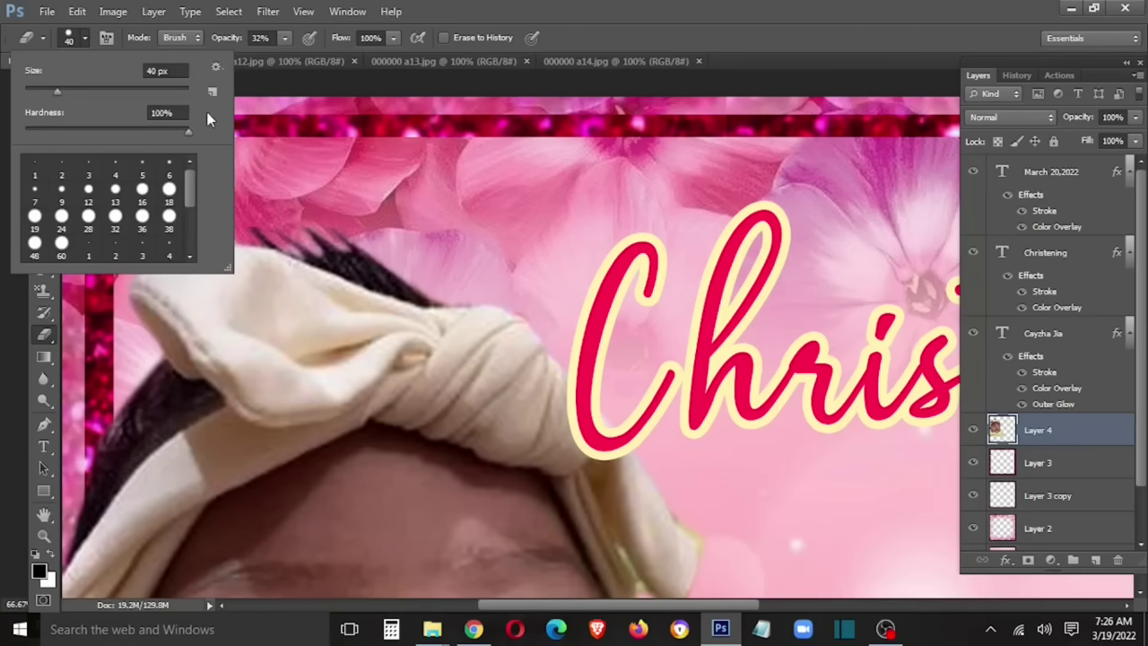
pyautogui.click(216, 67)
pyautogui.click(269, 360)
pyautogui.click(500, 248)
pyautogui.click(659, 249)
# - Erase the hair tips above the bow with a soft 14 px brush
pyautogui.moveTo(190, 186); pyautogui.dragTo(191, 205)
pyautogui.click(165, 215)
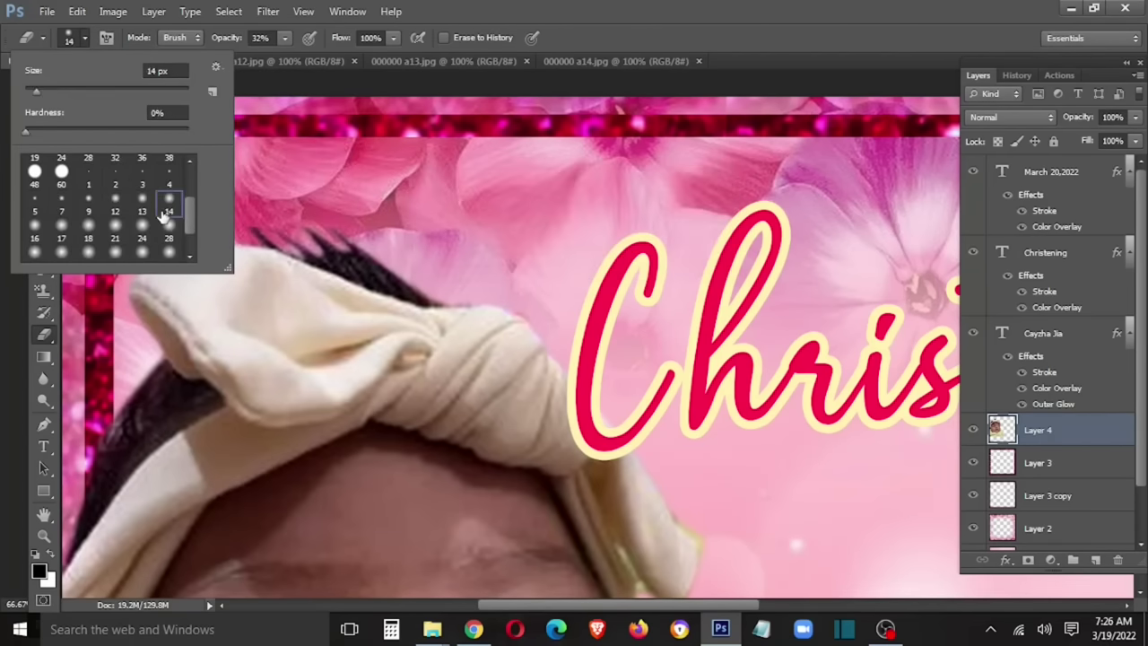
pyautogui.click(314, 206)
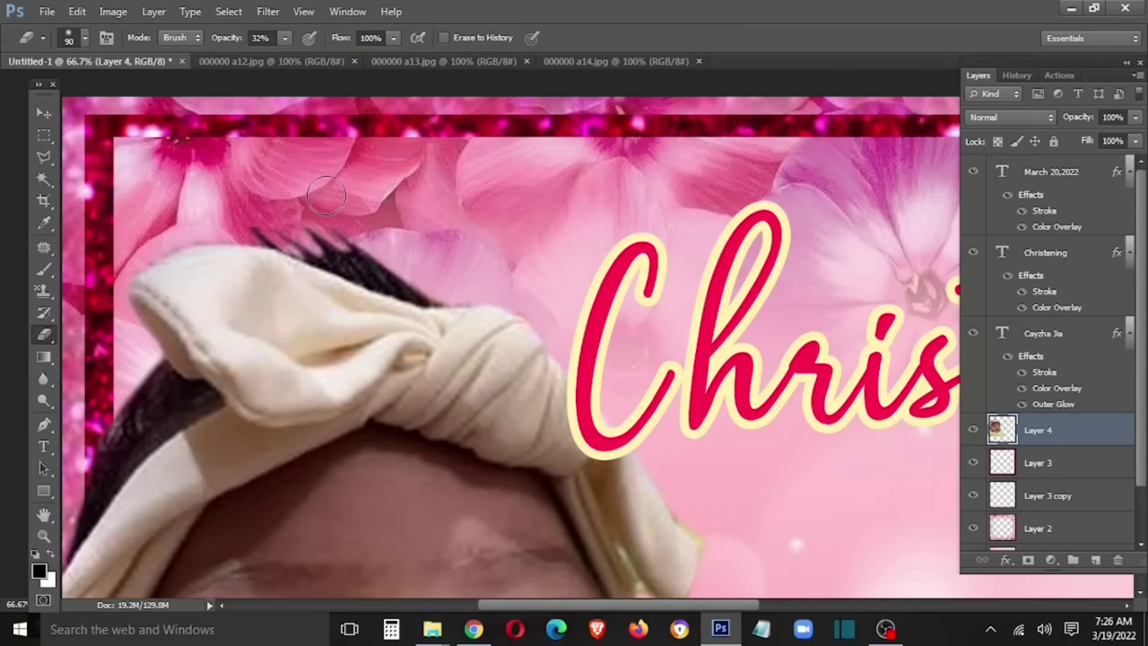
pyautogui.moveTo(326, 194)
pyautogui.mouseDown()
pyautogui.moveTo(320, 238)
pyautogui.moveTo(380, 240)
pyautogui.mouseUp()
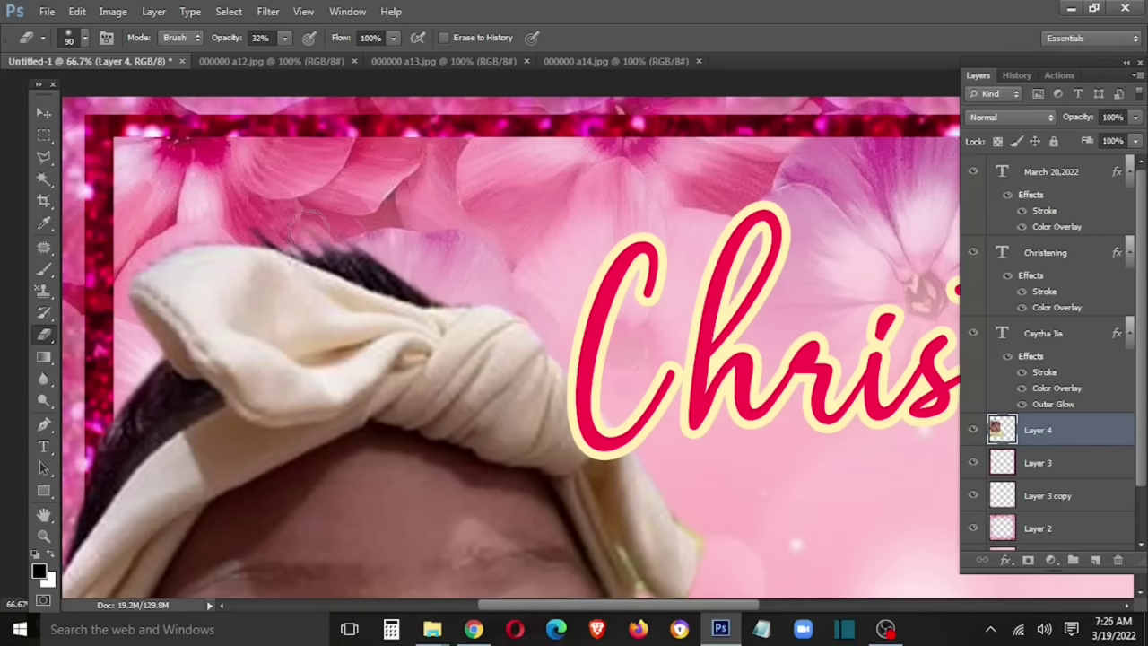
pyautogui.press('v')
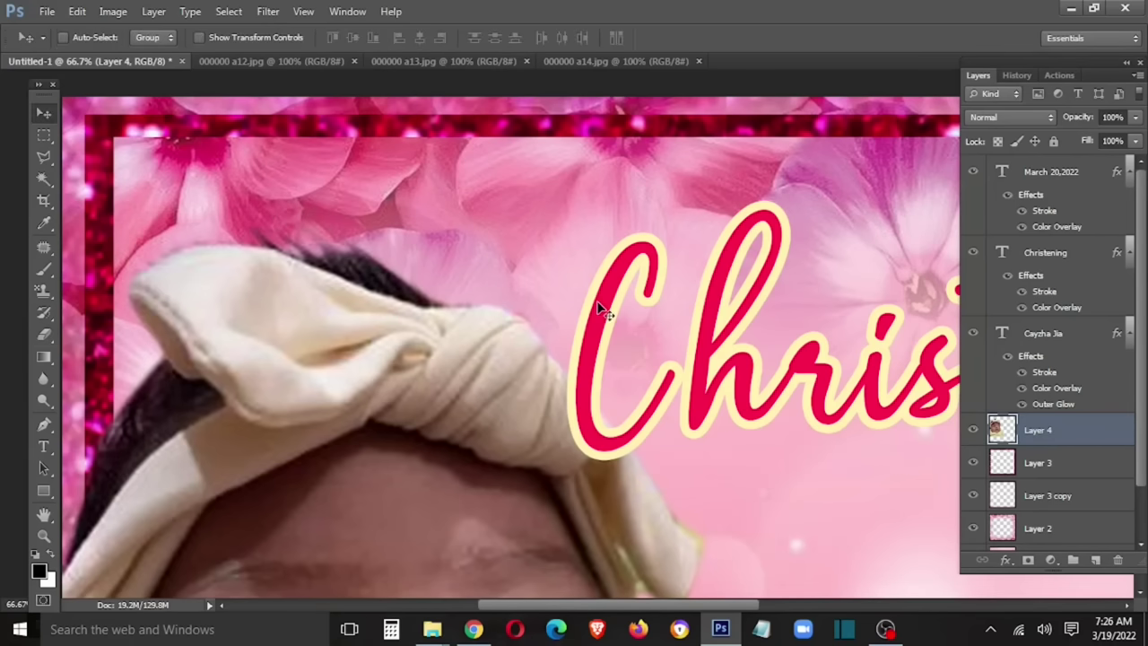
pyautogui.hotkey('ctrl', '-')
pyautogui.hotkey('ctrl', '-')
pyautogui.hotkey('ctrl', '-')
pyautogui.hotkey('ctrl', '-')
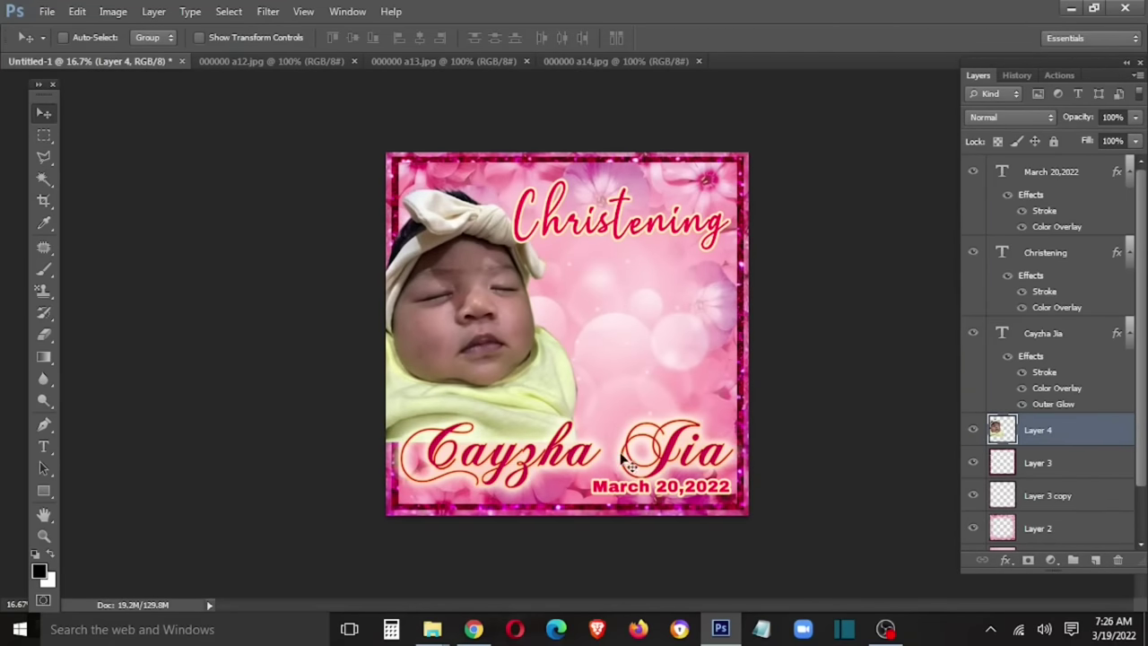
# - Marquee a strip across the bottom of the photo and feather it 6 px
pyautogui.press('m')
pyautogui.moveTo(588, 500); pyautogui.dragTo(284, 444)
pyautogui.rightClick(487, 473)
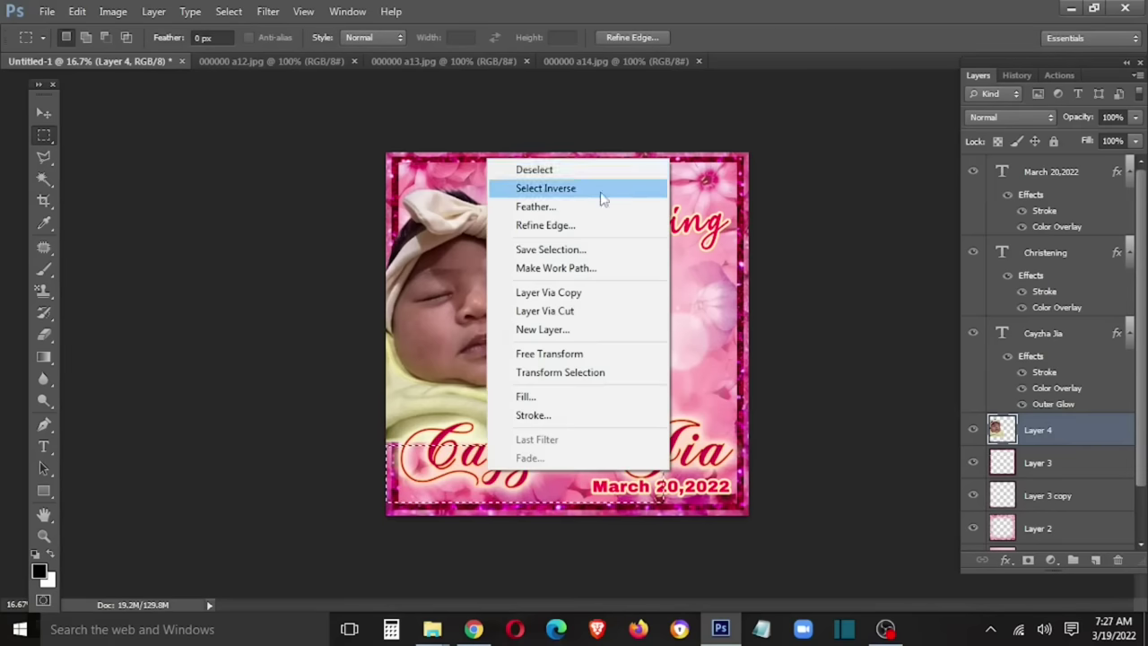
pyautogui.click(536, 206)
pyautogui.press('Return')
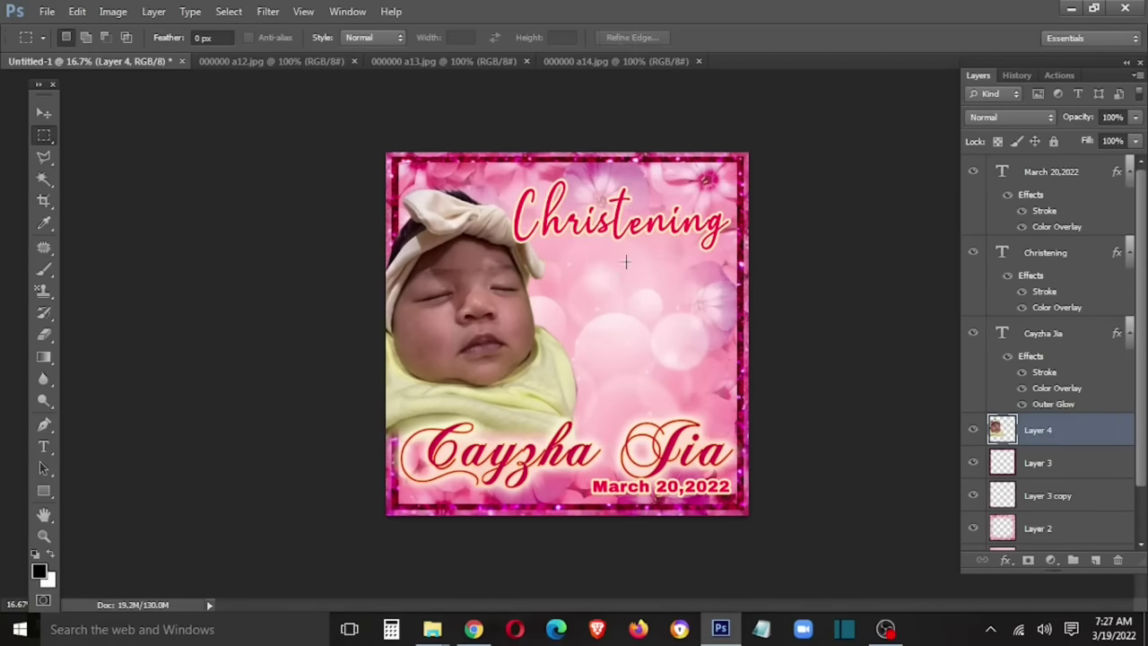
# - Float the a13.jpg baby photo out into its own window
pyautogui.press('v')
pyautogui.click(296, 65)
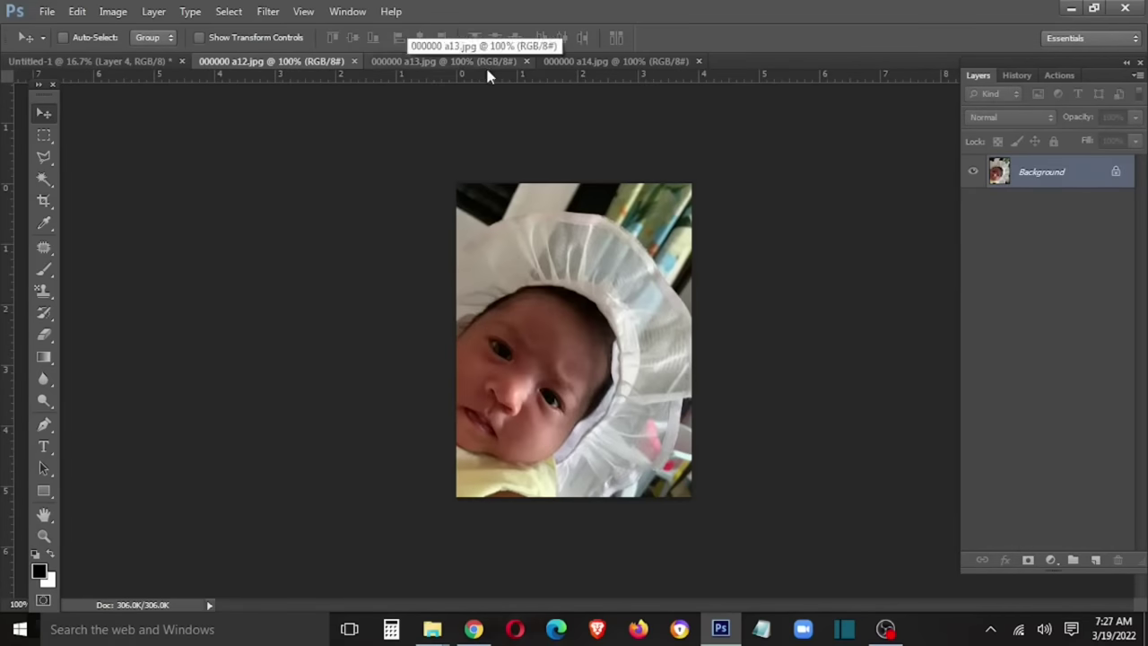
pyautogui.click(480, 65)
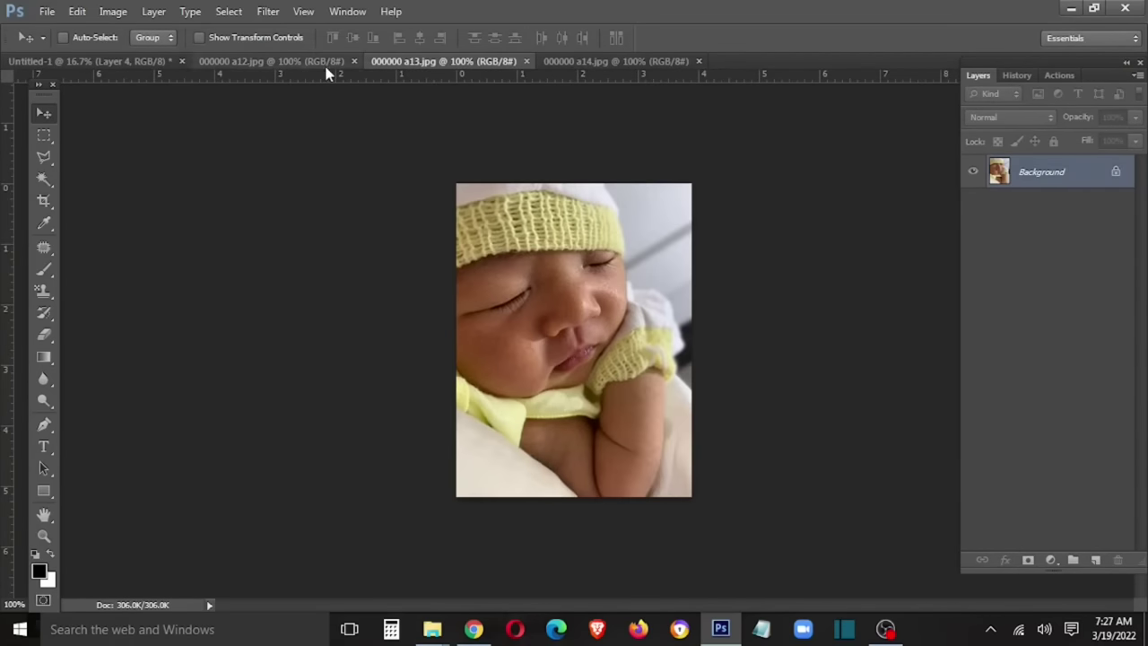
pyautogui.click(327, 63)
pyautogui.click(451, 62)
pyautogui.click(615, 63)
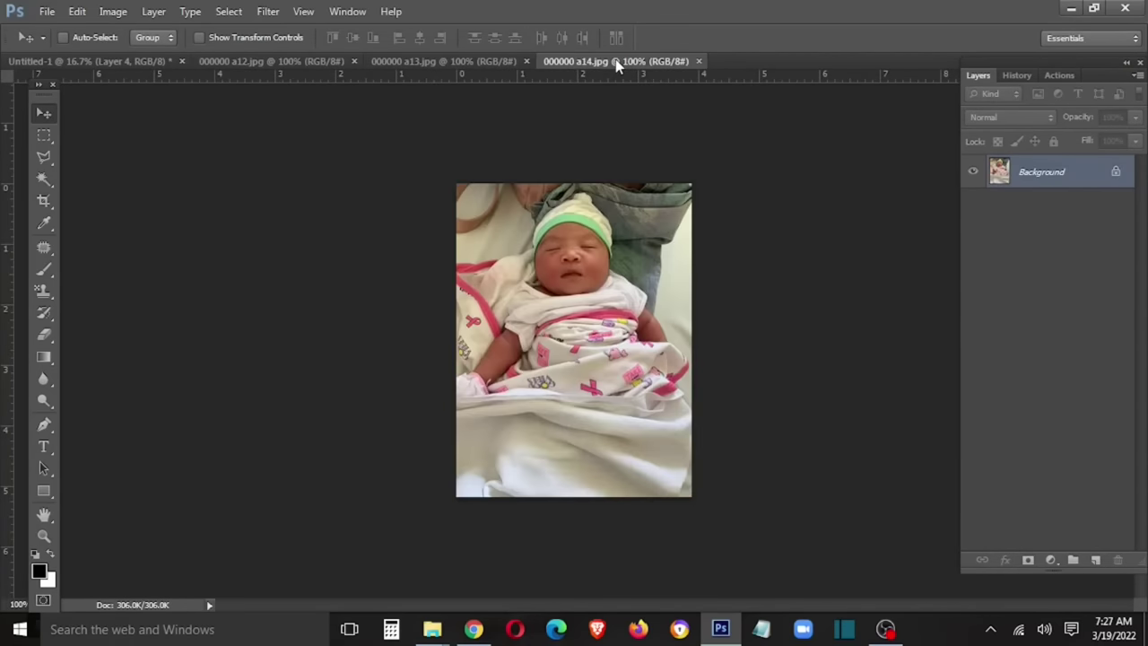
pyautogui.moveTo(494, 61); pyautogui.dragTo(358, 383)
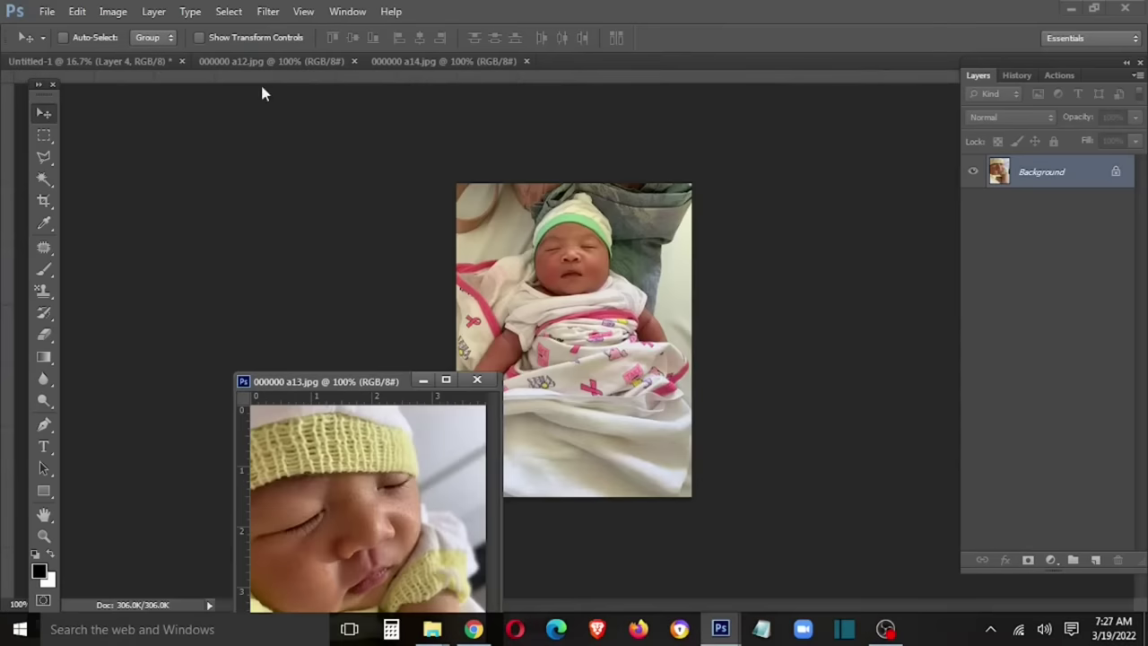
# - Copy the a13 baby photo onto the invitation, enlarged to about 190% and moved right
pyautogui.click(57, 62)
pyautogui.moveTo(376, 502)
pyautogui.mouseDown()
pyautogui.moveTo(607, 313)
pyautogui.moveTo(568, 415)
pyautogui.mouseUp()
pyautogui.click(476, 379)
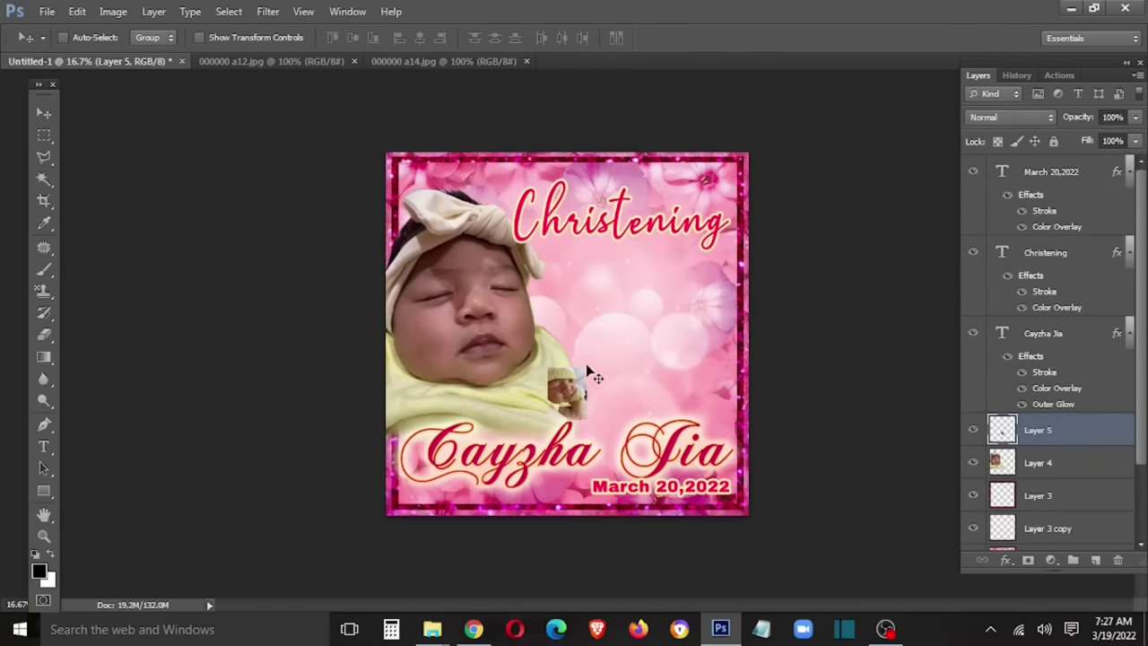
pyautogui.hotkey('ctrl', 't')
pyautogui.moveTo(587, 369); pyautogui.dragTo(673, 358)
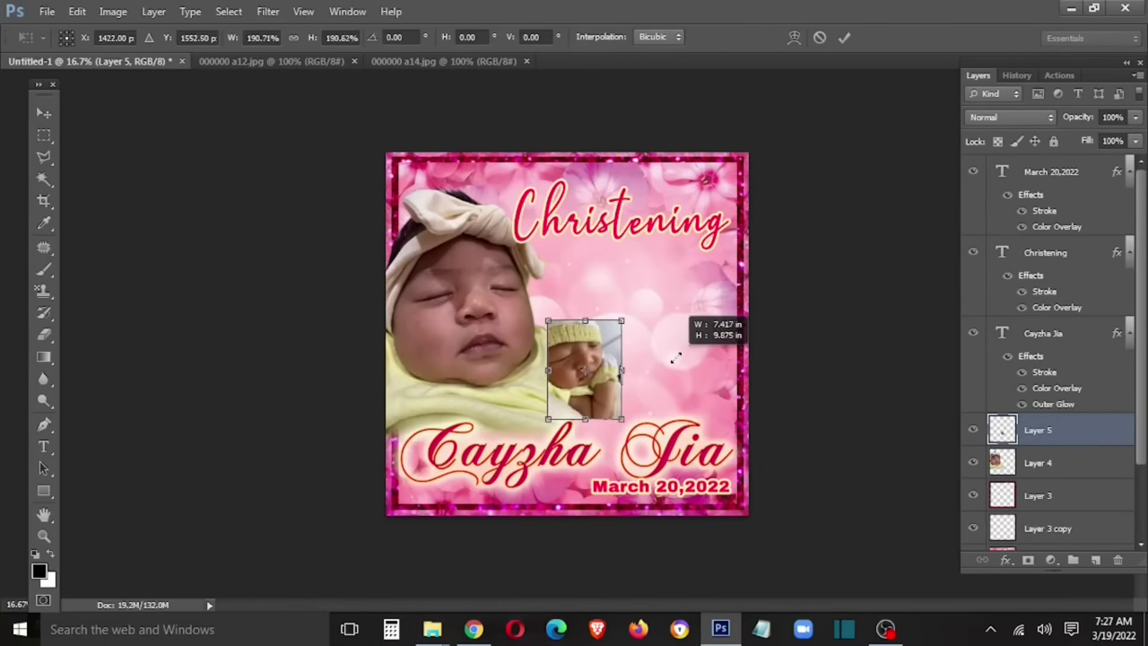
pyautogui.moveTo(605, 395); pyautogui.dragTo(617, 397)
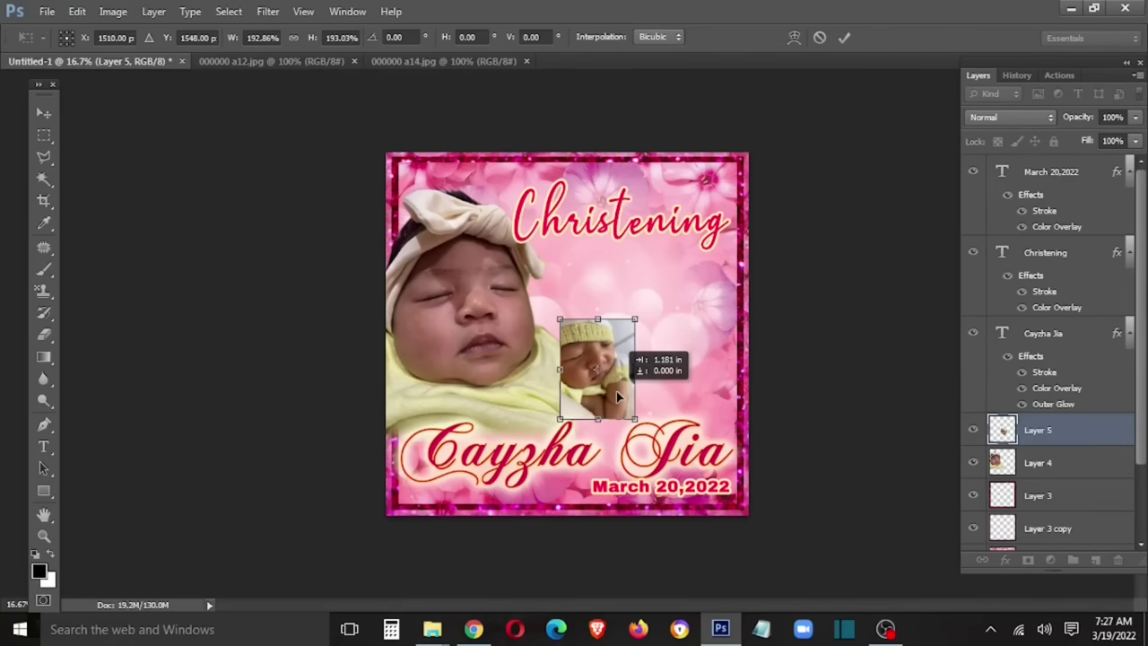
pyautogui.press('Return')
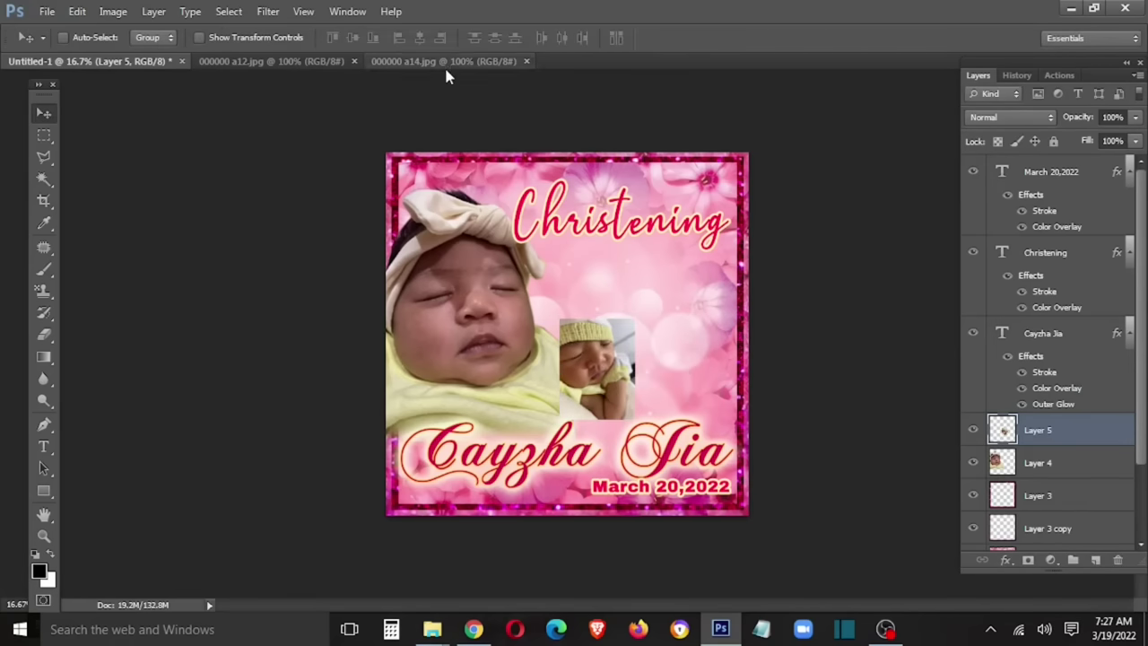
# - Bring the green-hat a14.jpg photo in as Layer 6, placed below Layers 5 and 4
pyautogui.click(444, 64)
pyautogui.moveTo(444, 65); pyautogui.dragTo(489, 286)
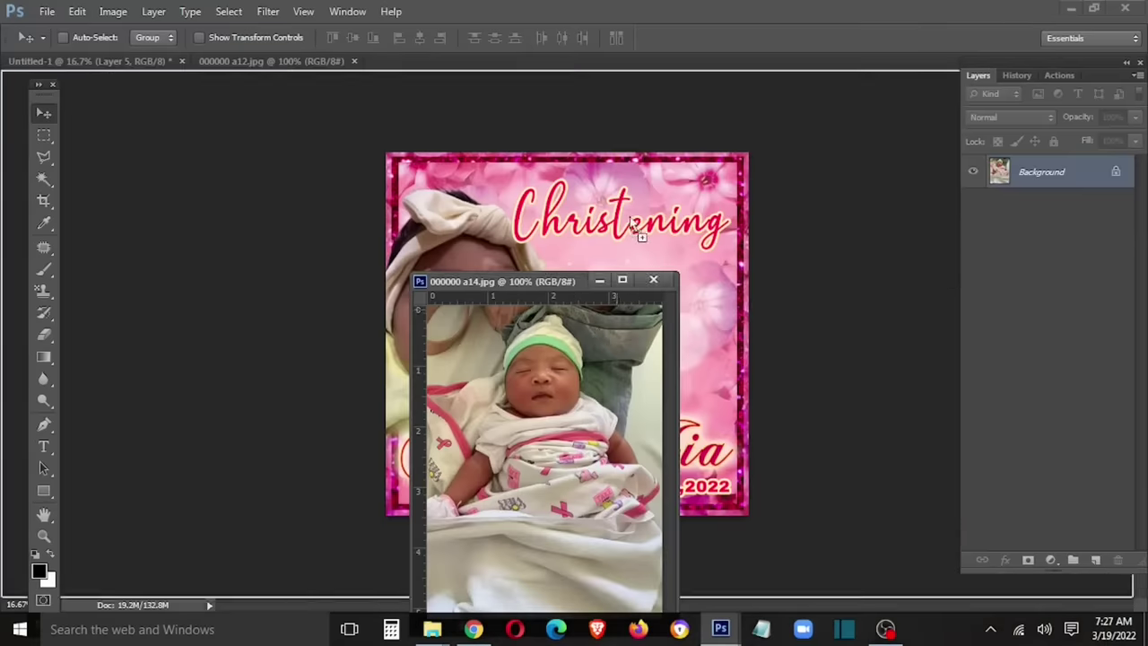
pyautogui.click(653, 279)
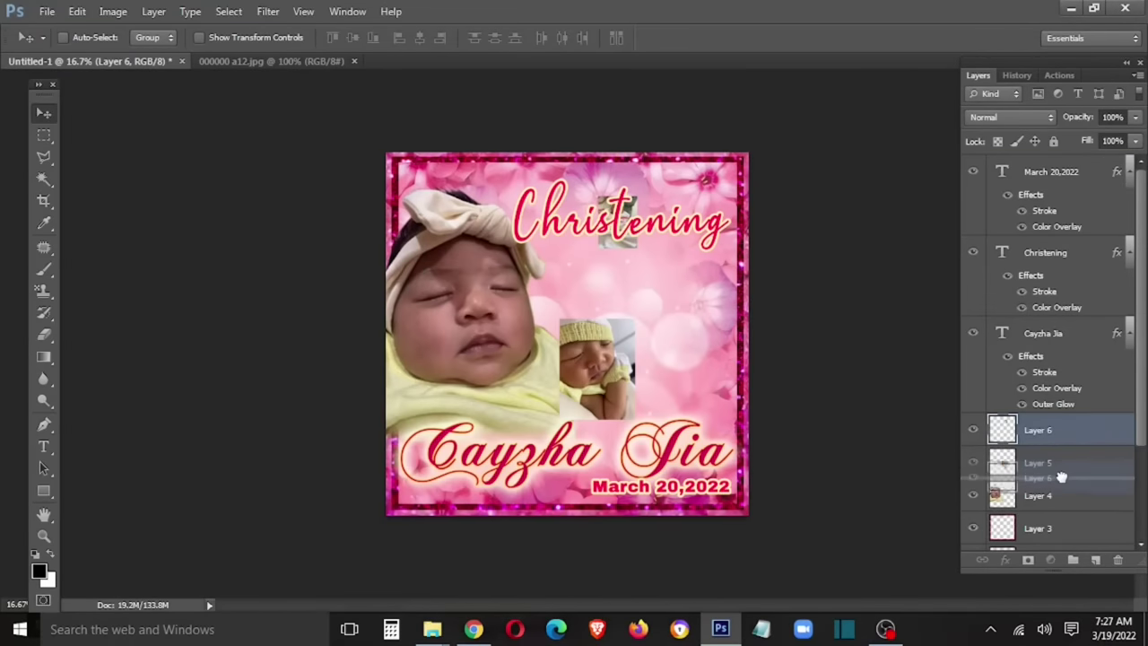
pyautogui.moveTo(1050, 431); pyautogui.dragTo(1059, 509)
pyautogui.moveTo(617, 296); pyautogui.dragTo(581, 332)
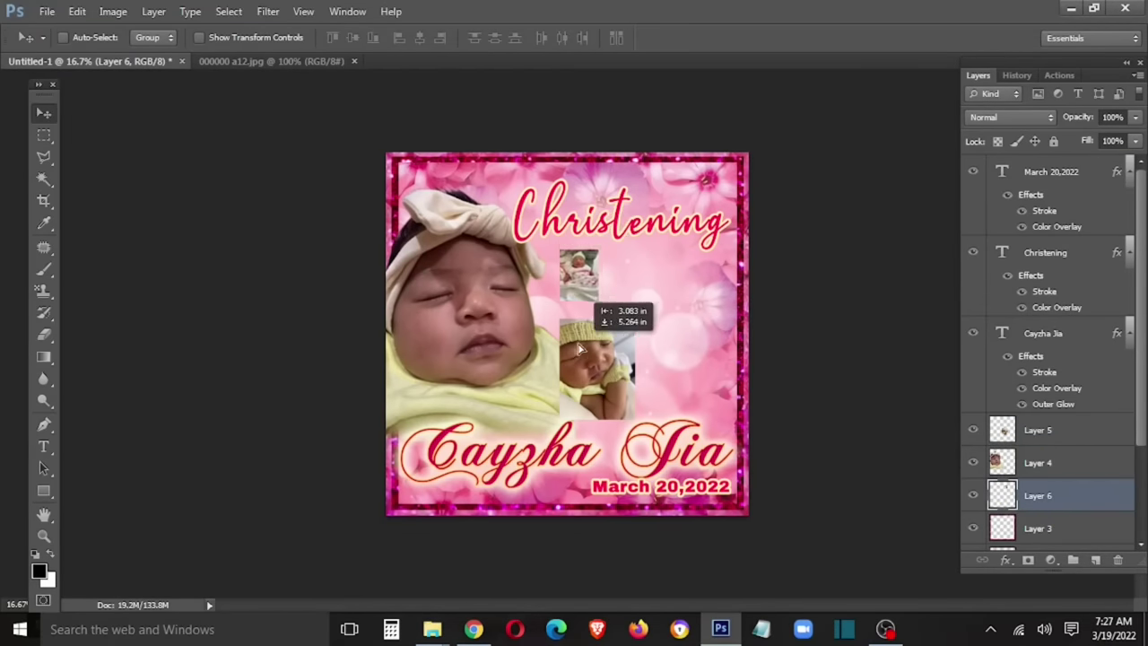
# - Enlarge the green-hat baby photo and position it on the right below Christening
pyautogui.hotkey('ctrl', 't')
pyautogui.moveTo(606, 282); pyautogui.dragTo(699, 350)
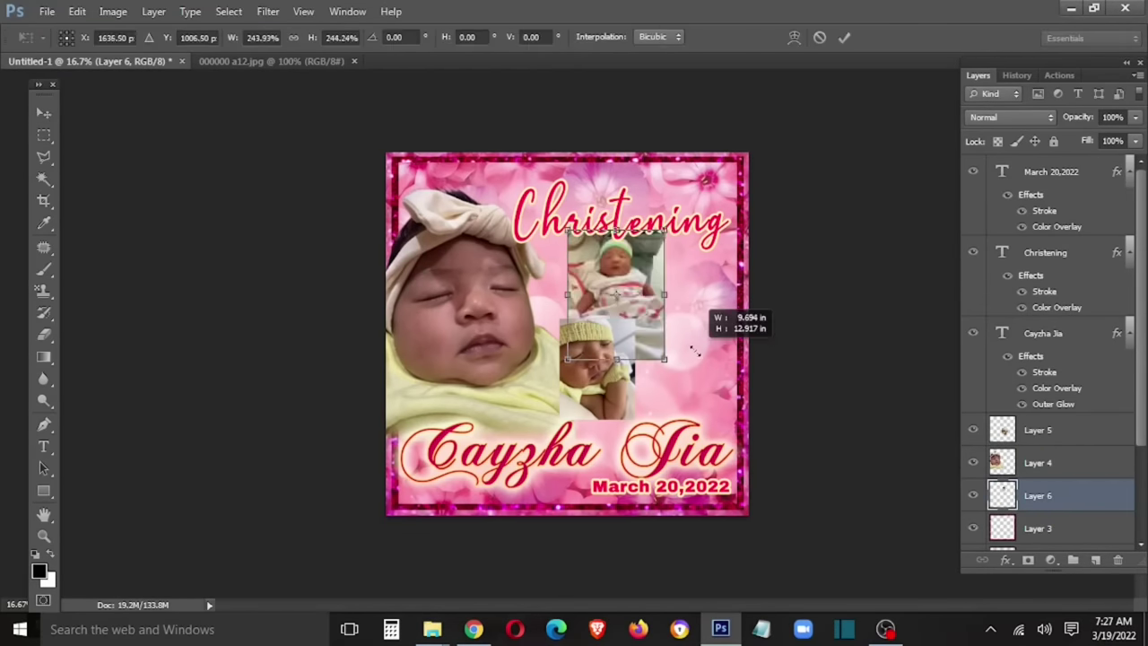
pyautogui.press('Return')
pyautogui.moveTo(635, 278)
pyautogui.mouseDown()
pyautogui.moveTo(609, 276)
pyautogui.moveTo(706, 286)
pyautogui.mouseUp()
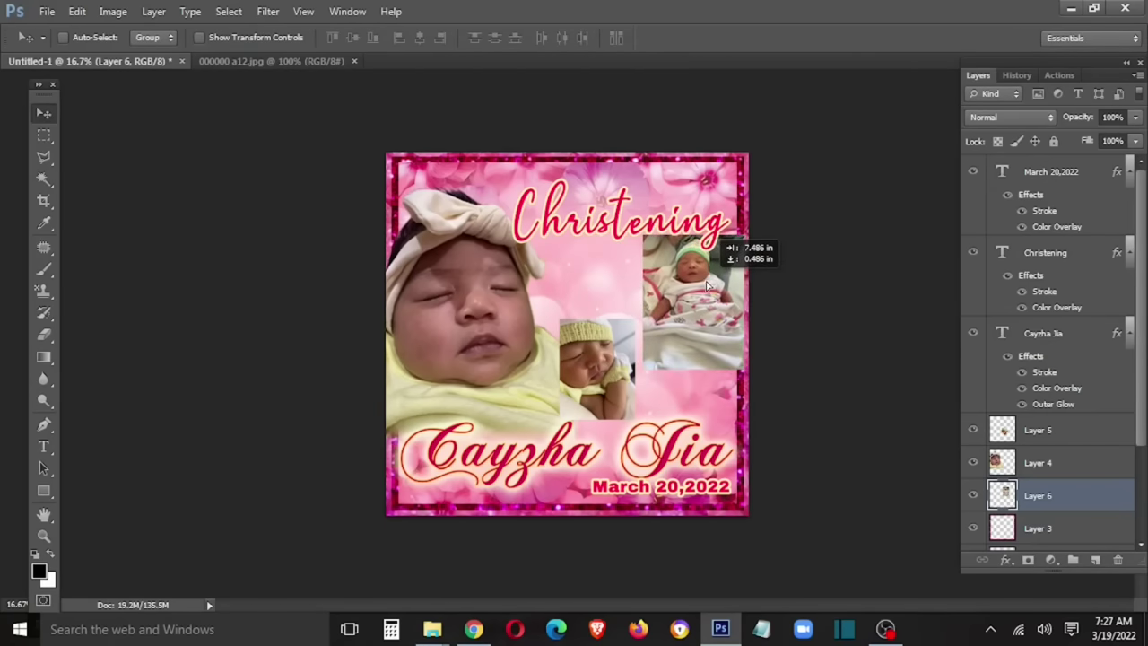
pyautogui.hotkey('ctrl', 't')
pyautogui.moveTo(643, 368); pyautogui.dragTo(589, 436)
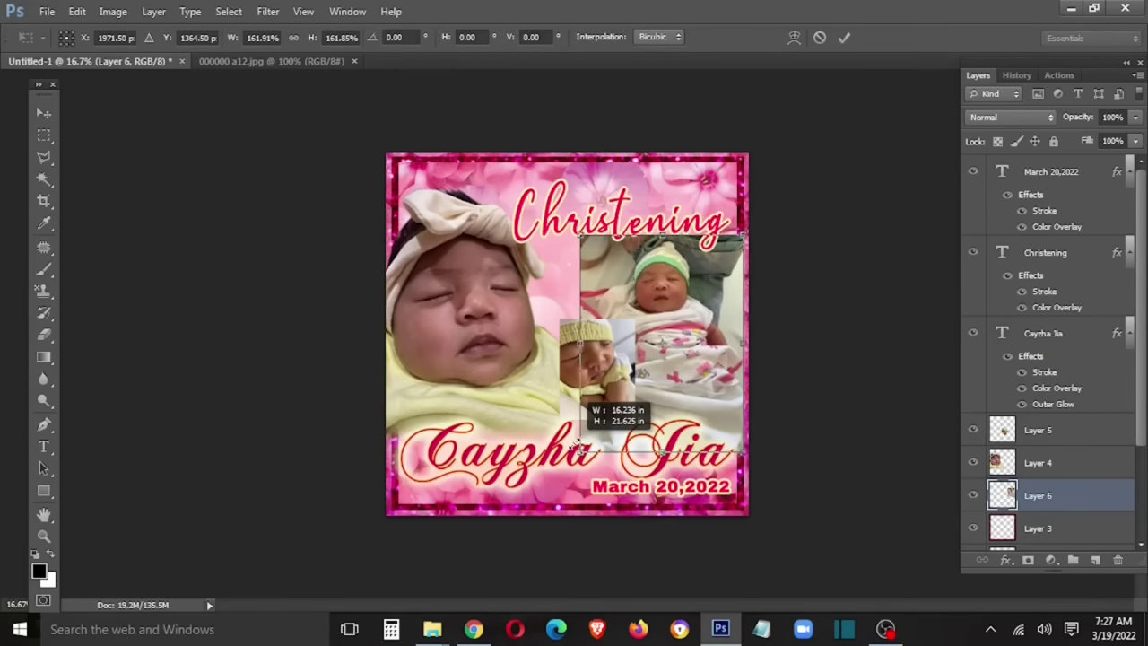
pyautogui.press('Return')
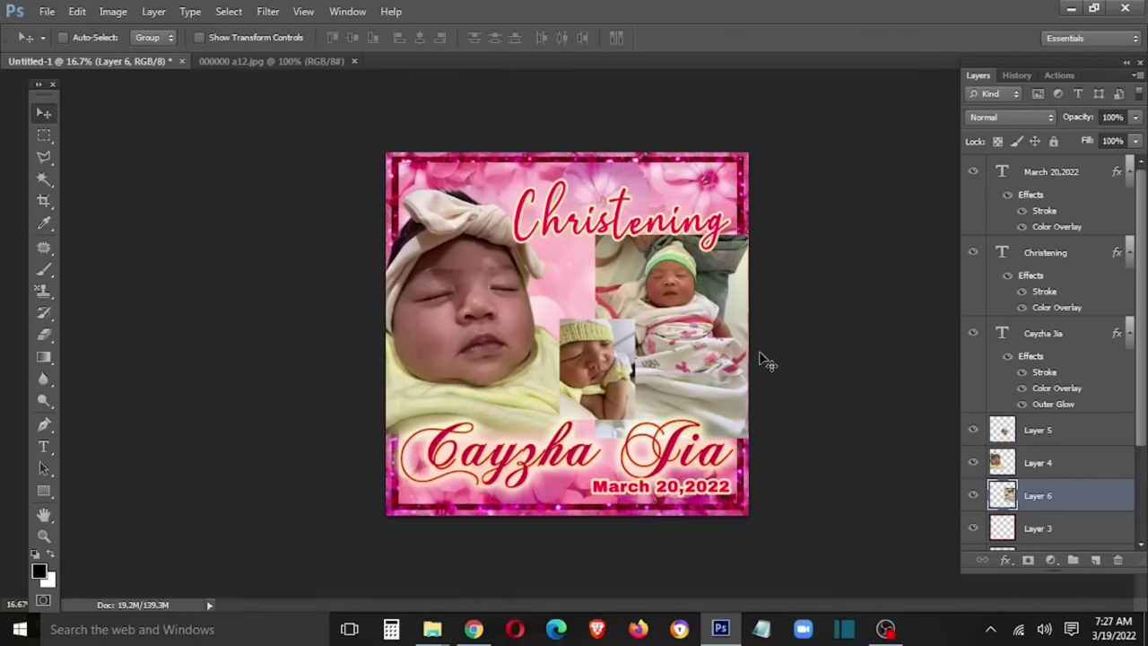
# - Select the transparent area around the green-hat photo and feather it by 60 pixels
pyautogui.moveTo(722, 315); pyautogui.dragTo(694, 316)
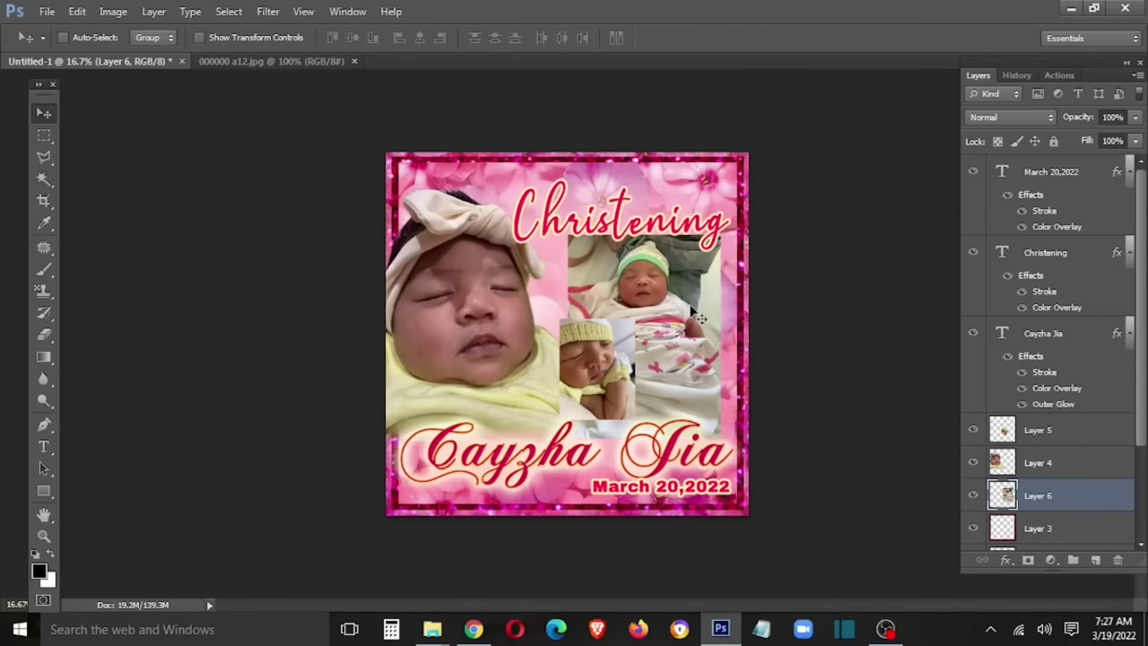
pyautogui.press('w')
pyautogui.click(731, 316)
pyautogui.rightClick(660, 316)
pyautogui.click(753, 453)
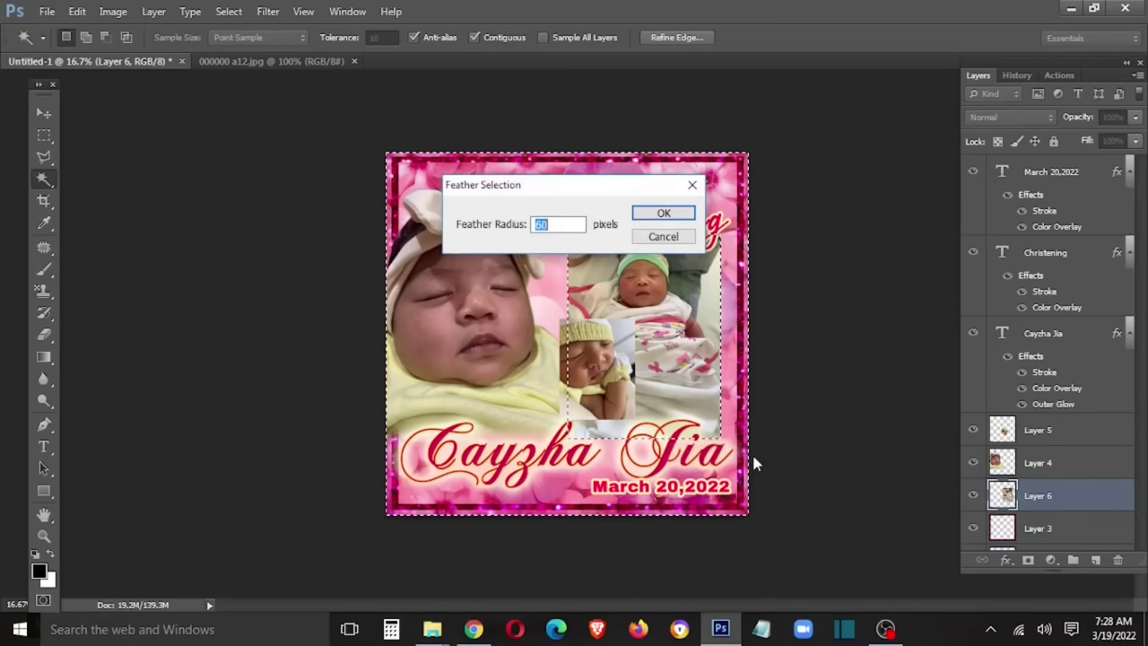
pyautogui.press('Return')
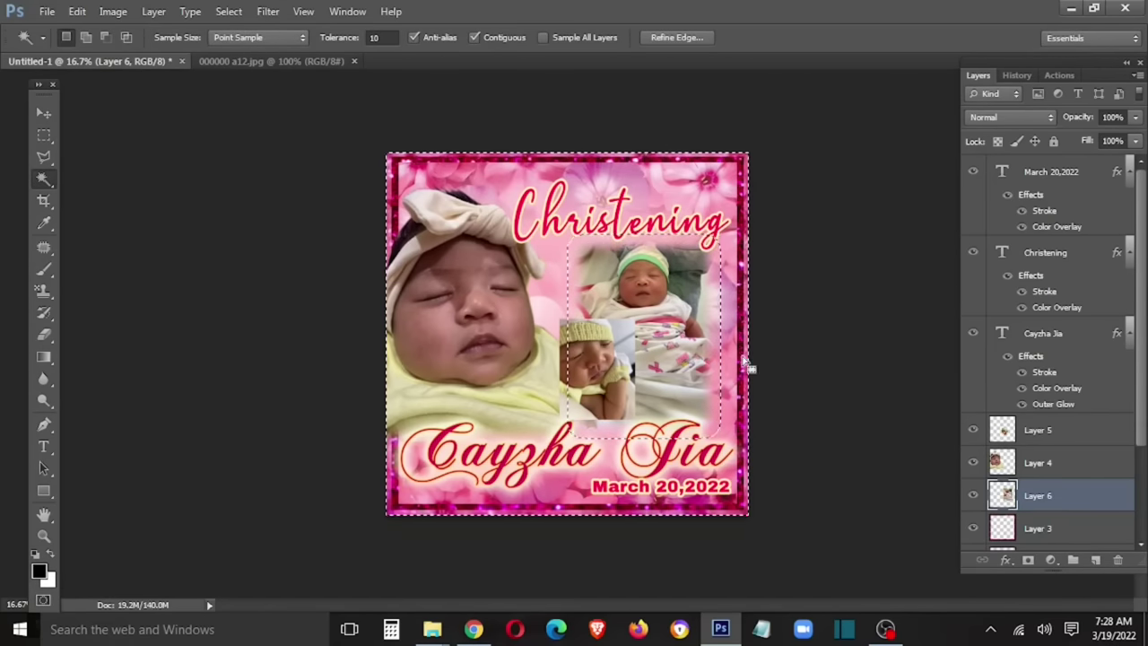
# - Erase the green-hat photo's edges to soften them
pyautogui.press('e')
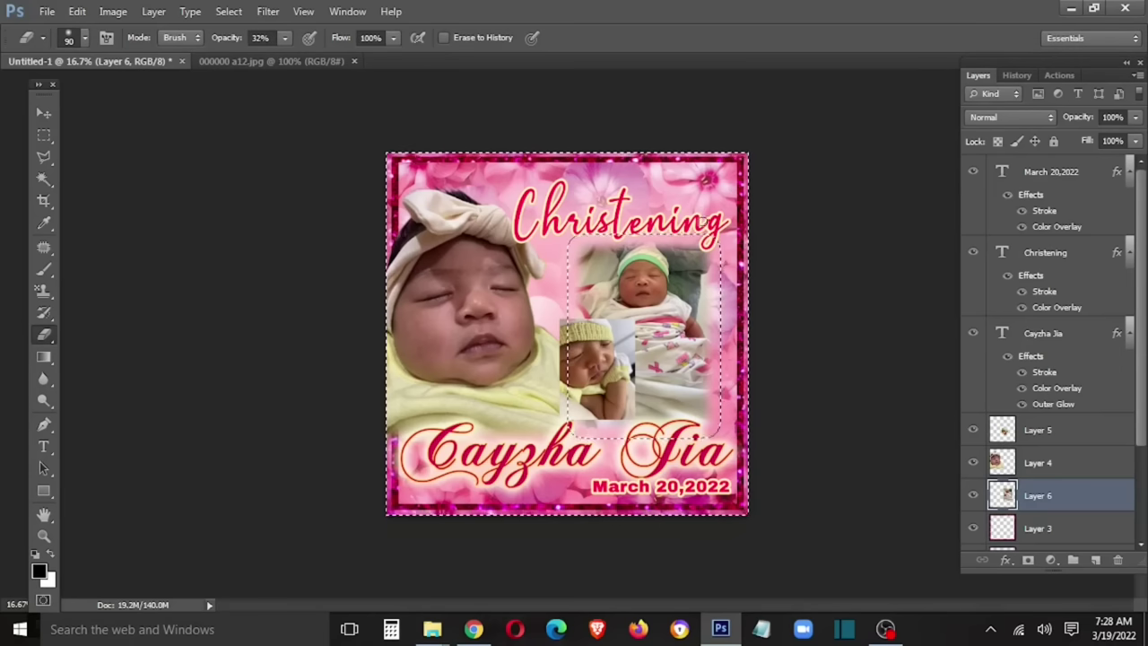
pyautogui.press('m')
pyautogui.hotkey('ctrl', 'd')
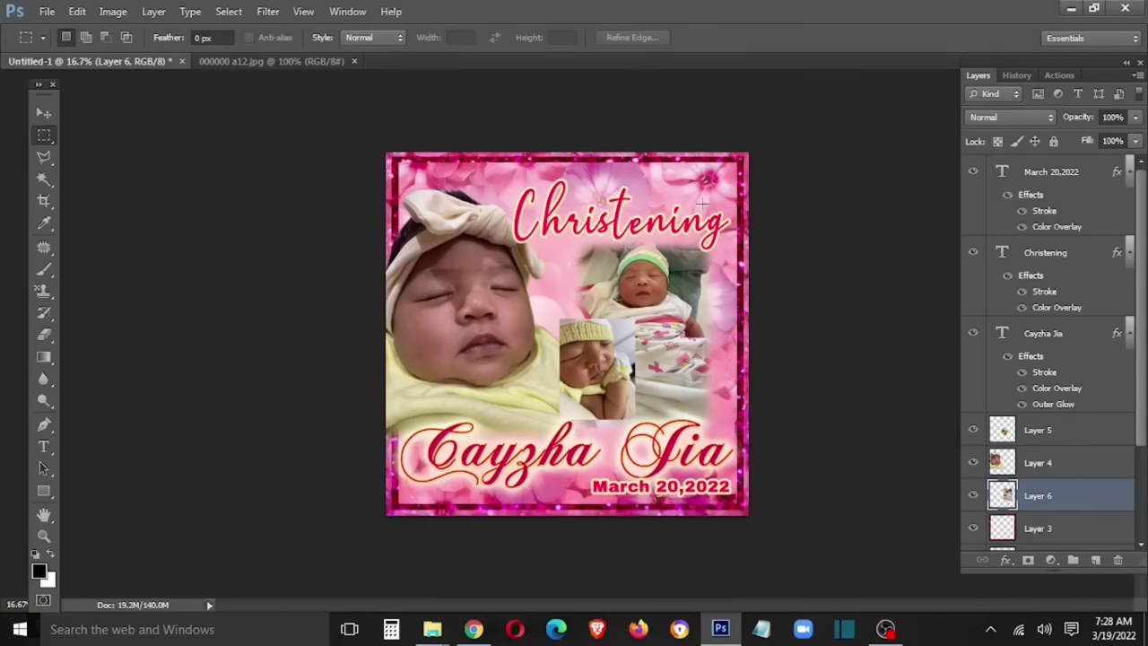
pyautogui.press('w')
pyautogui.press('e')
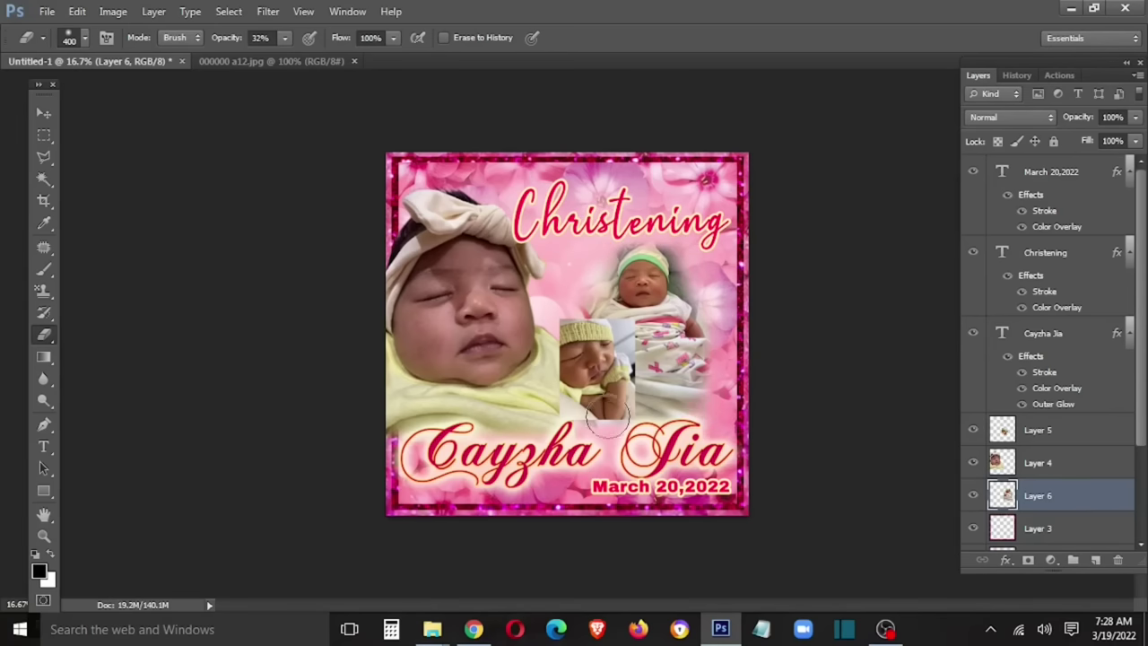
# - Move the green-hat photo right and enlarge it slightly into place
pyautogui.press('v')
pyautogui.moveTo(698, 369); pyautogui.dragTo(736, 375)
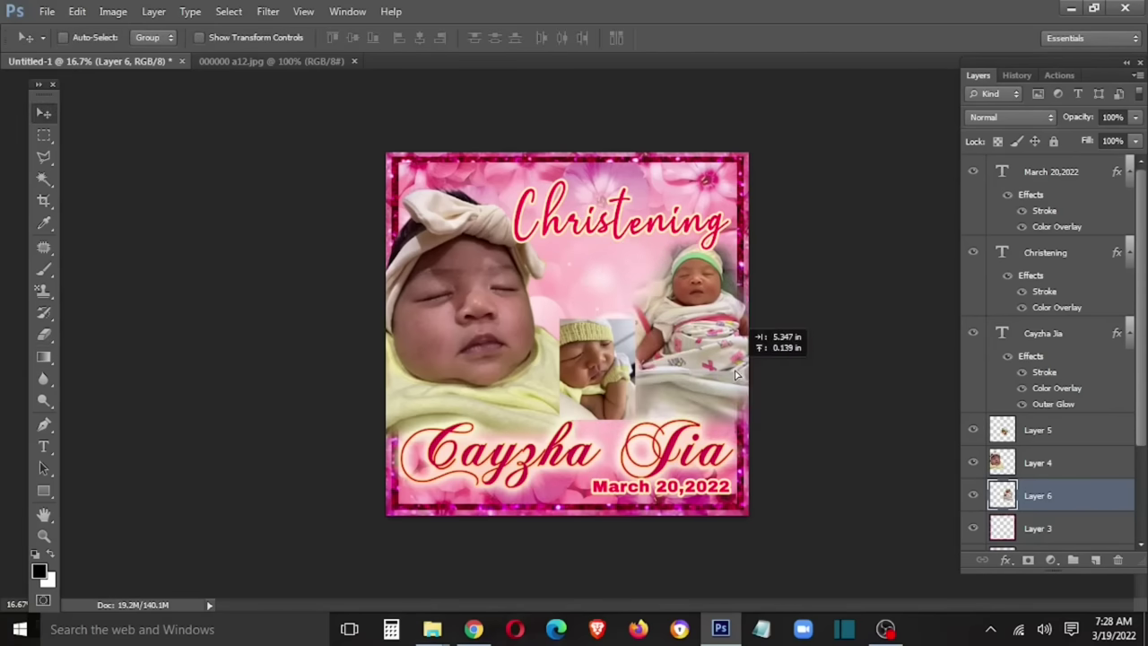
pyautogui.hotkey('ctrl', 't')
pyautogui.moveTo(617, 438); pyautogui.dragTo(614, 443)
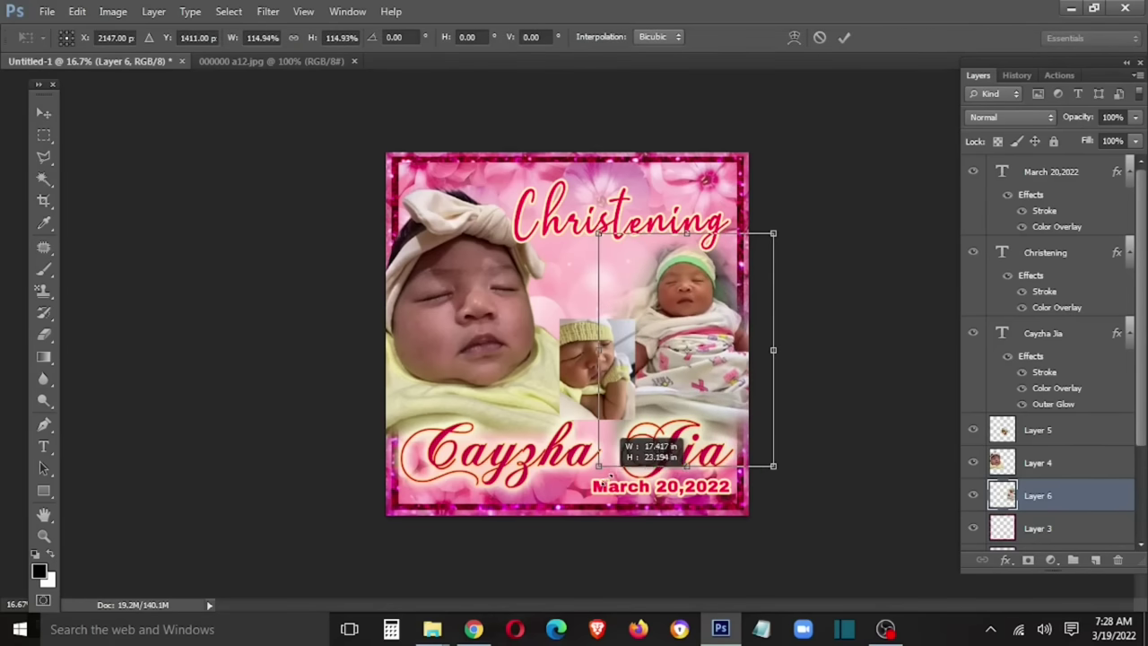
pyautogui.press('Return')
pyautogui.moveTo(664, 392)
pyautogui.mouseDown()
pyautogui.moveTo(704, 384)
pyautogui.moveTo(682, 390)
pyautogui.mouseUp()
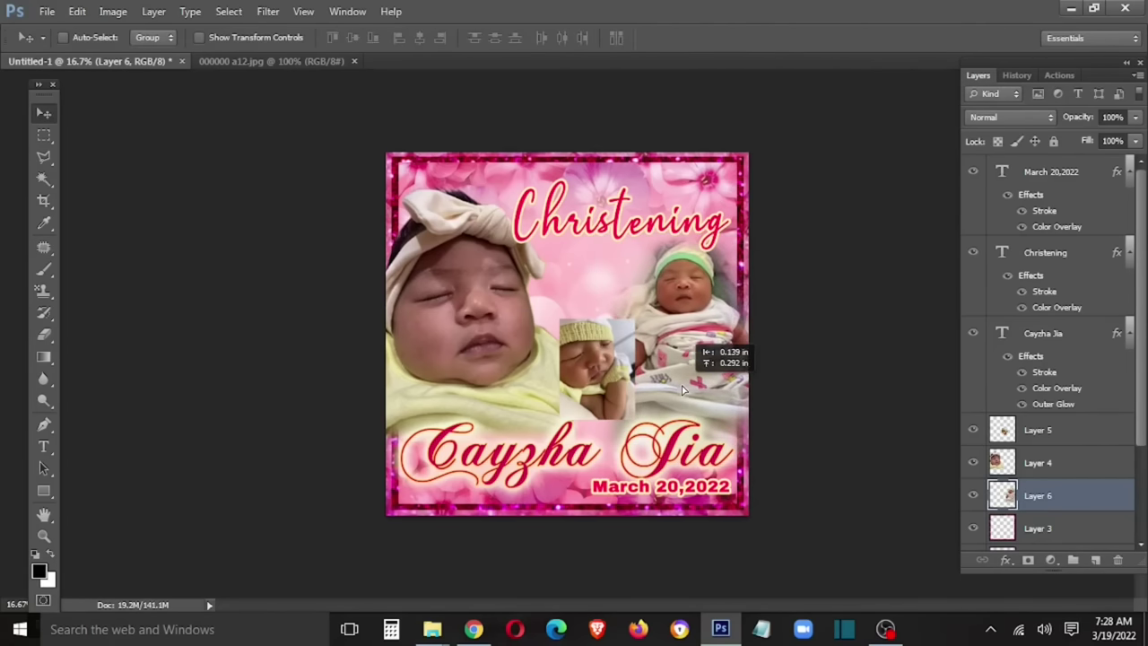
# - Nudge the Christening title layer slightly
pyautogui.rightClick(642, 252)
pyautogui.click(699, 235)
pyautogui.moveTo(703, 244); pyautogui.dragTo(701, 240)
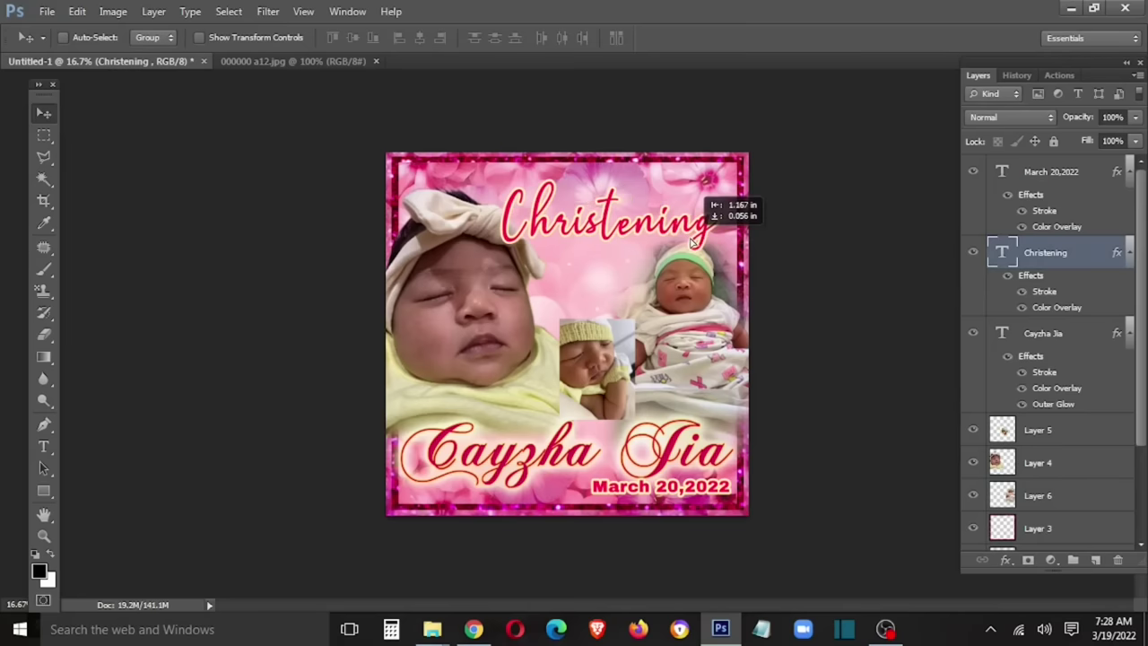
# - Move the yellow-hat photo (Layer 5) up-left and enlarge it to about 178% in the centre
pyautogui.rightClick(585, 363)
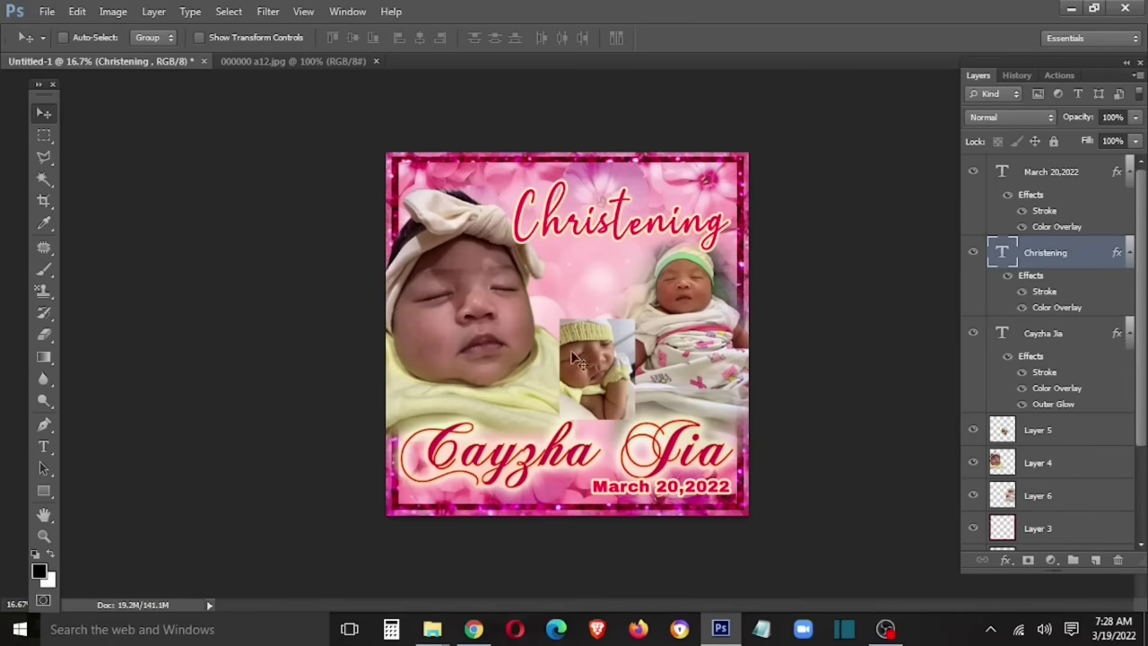
pyautogui.rightClick(577, 361)
pyautogui.click(628, 371)
pyautogui.moveTo(641, 412)
pyautogui.mouseDown()
pyautogui.moveTo(574, 357)
pyautogui.moveTo(625, 440)
pyautogui.mouseUp()
pyautogui.hotkey('ctrl', 't')
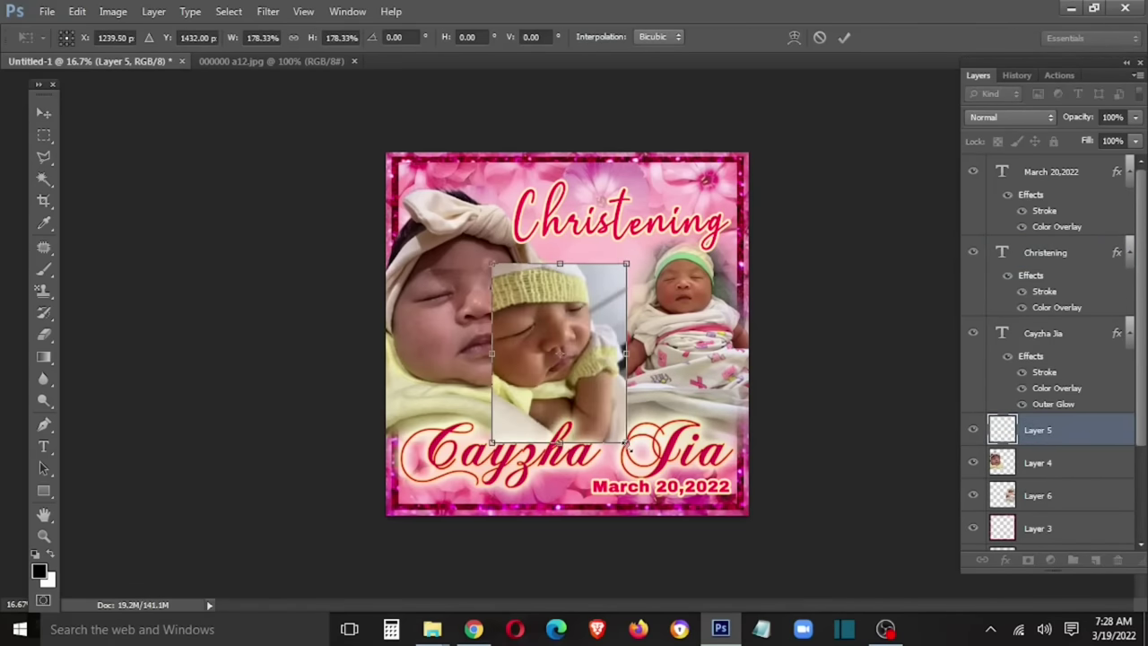
pyautogui.press('Return')
pyautogui.press('w')
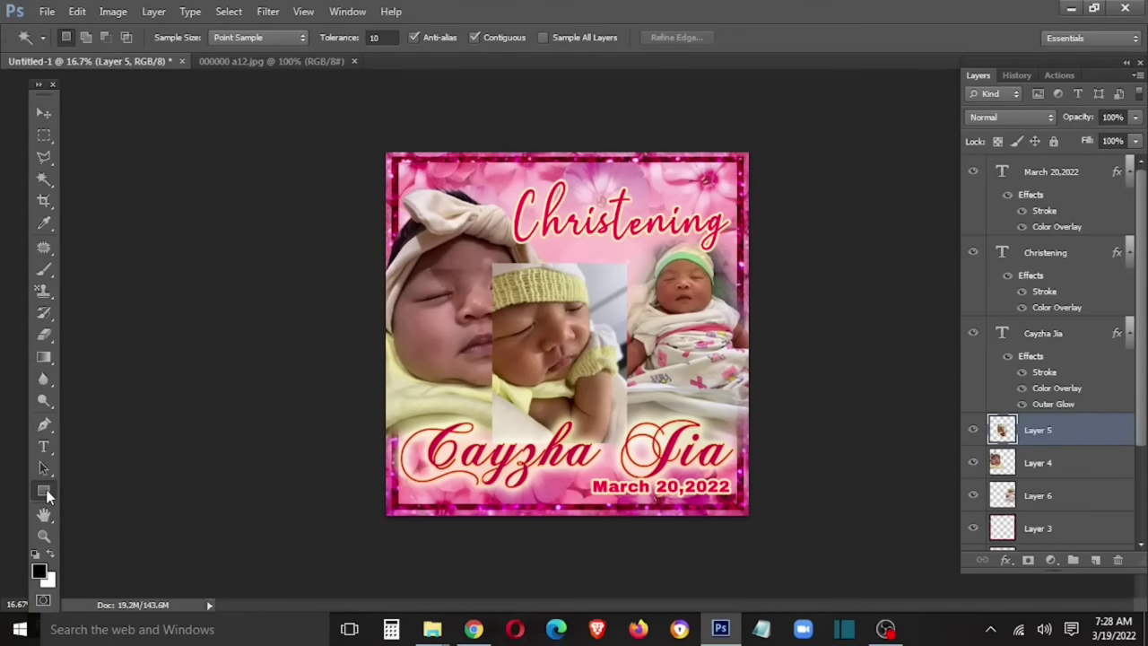
# - Draw a circle with the Ellipse Tool in the invitation's middle and rasterize it
pyautogui.click(45, 494)
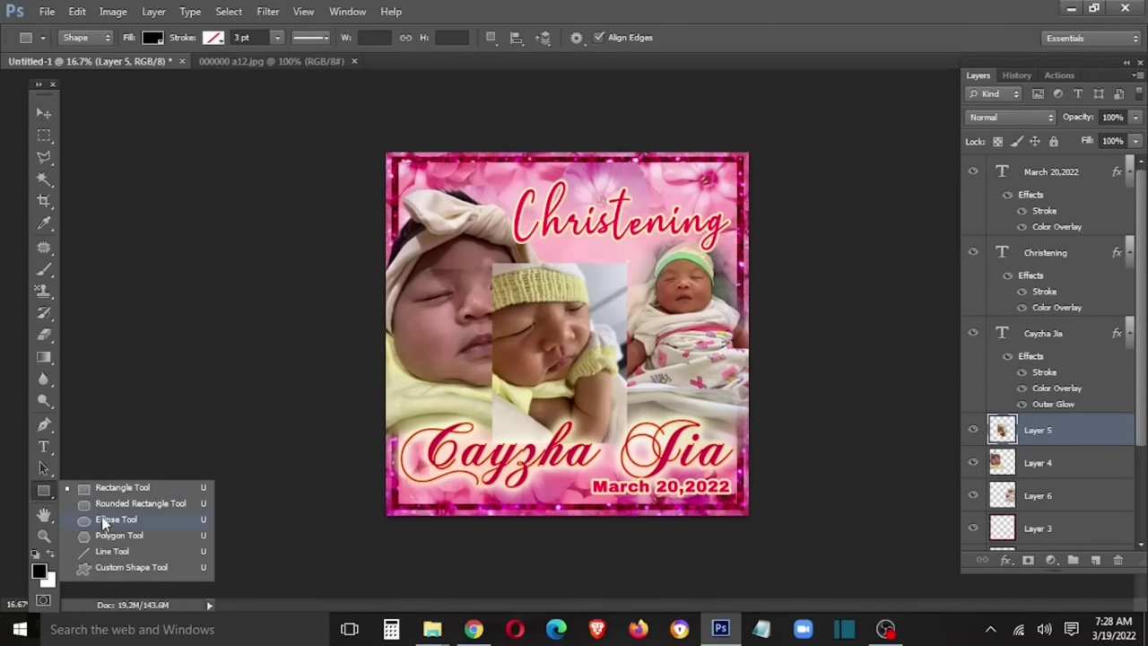
pyautogui.click(103, 523)
pyautogui.moveTo(556, 240); pyautogui.dragTo(661, 369)
pyautogui.press('v')
pyautogui.click(1092, 462)
pyautogui.rightClick(1069, 425)
pyautogui.click(995, 159)
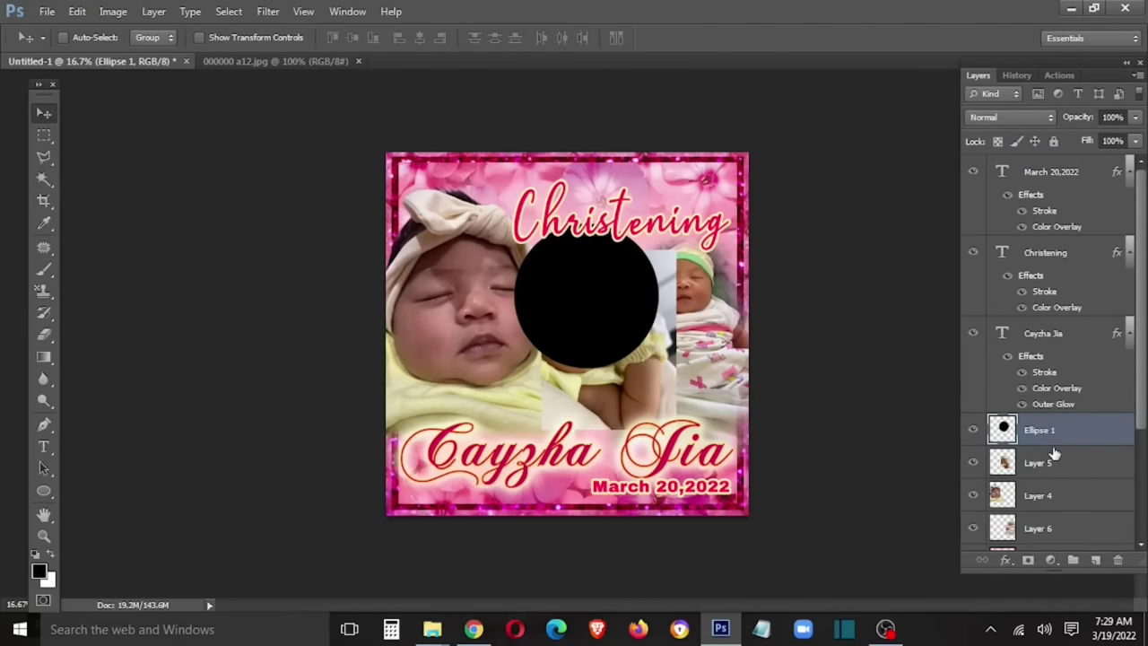
# - Place the yellow-hat photo above the circle at 20% opacity, positioned over it
pyautogui.moveTo(1056, 456); pyautogui.dragTo(1081, 418)
pyautogui.rightClick(621, 369)
pyautogui.click(662, 379)
pyautogui.press('2')
pyautogui.hotkey('ctrl', 't')
pyautogui.moveTo(668, 413)
pyautogui.mouseDown()
pyautogui.moveTo(652, 378)
pyautogui.moveTo(640, 379)
pyautogui.moveTo(682, 406)
pyautogui.mouseUp()
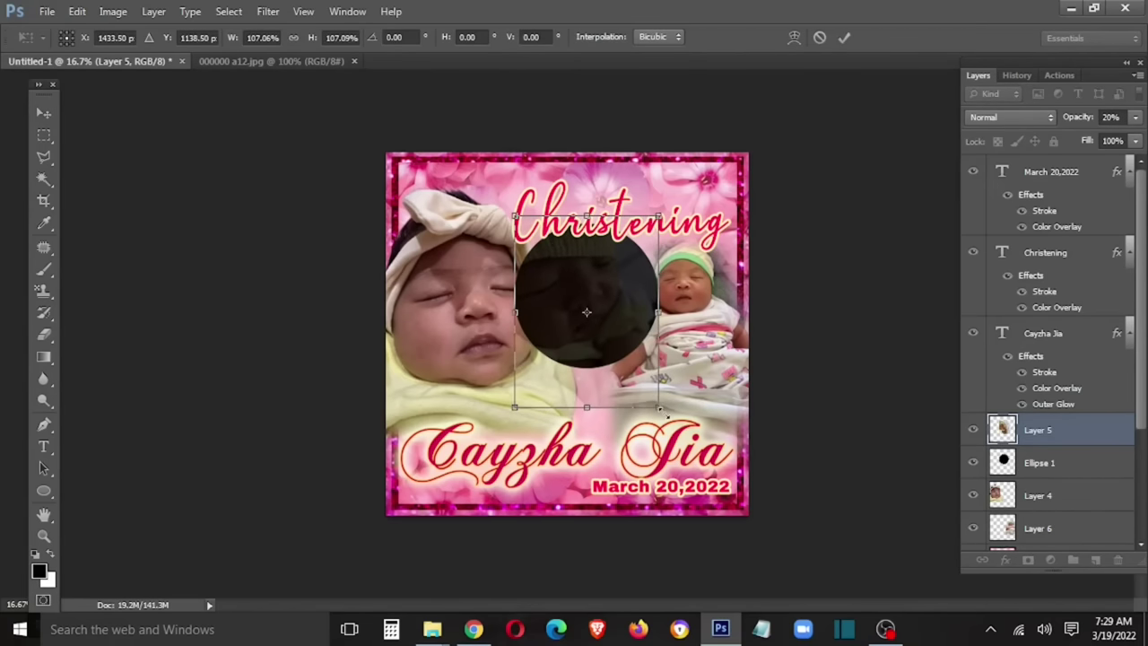
pyautogui.press('Return')
# - Magic-wand the area outside the circle, trim the photo to it, and move it left
pyautogui.click(1050, 464)
pyautogui.press('w')
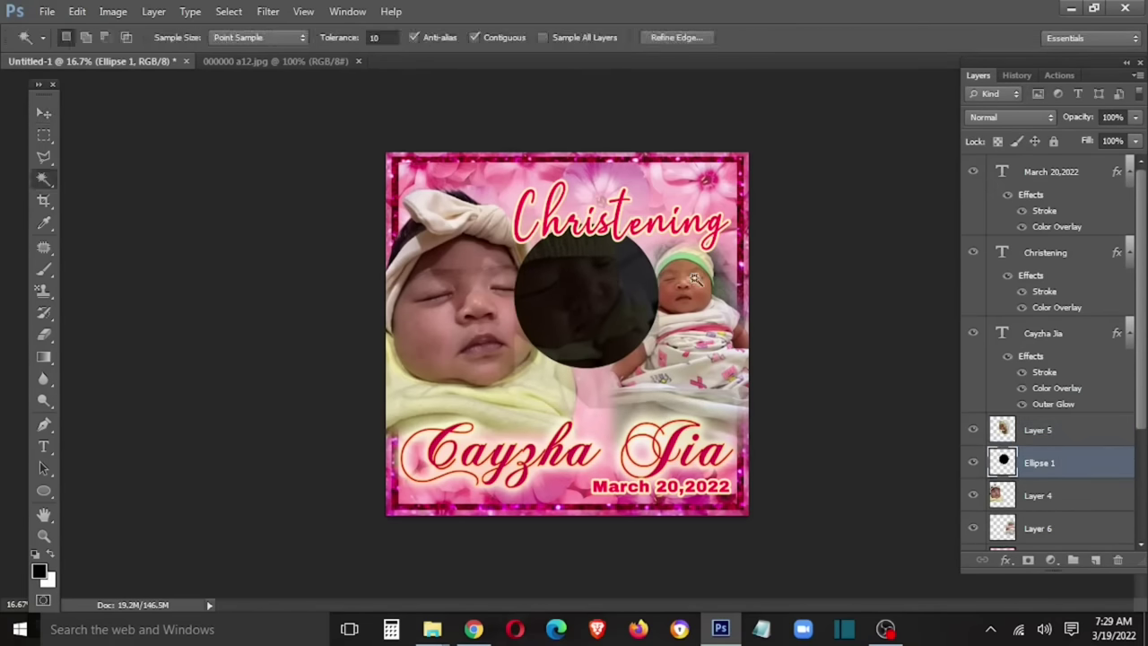
pyautogui.click(1078, 437)
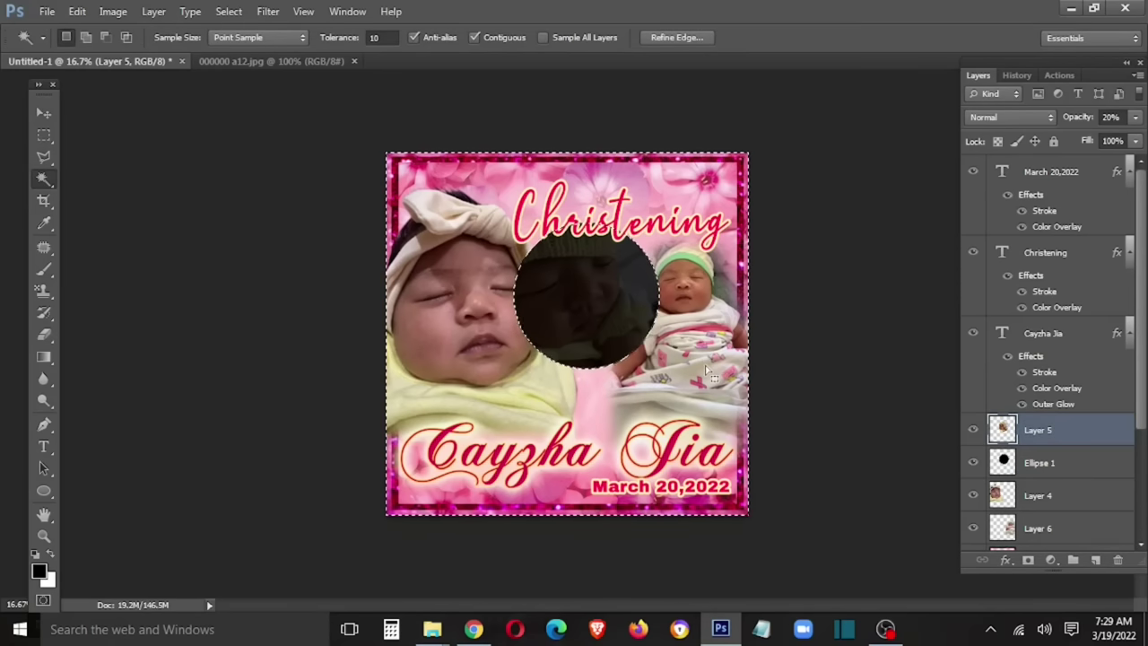
pyautogui.press('m')
pyautogui.click(628, 332)
pyautogui.press('v')
pyautogui.rightClick(626, 321)
pyautogui.click(626, 321)
pyautogui.moveTo(626, 321)
pyautogui.mouseDown()
pyautogui.moveTo(478, 410)
pyautogui.moveTo(538, 336)
pyautogui.mouseUp()
# - Delete the black circle, reposition the circular yellow-hat photo, then restore the circle
pyautogui.rightClick(629, 299)
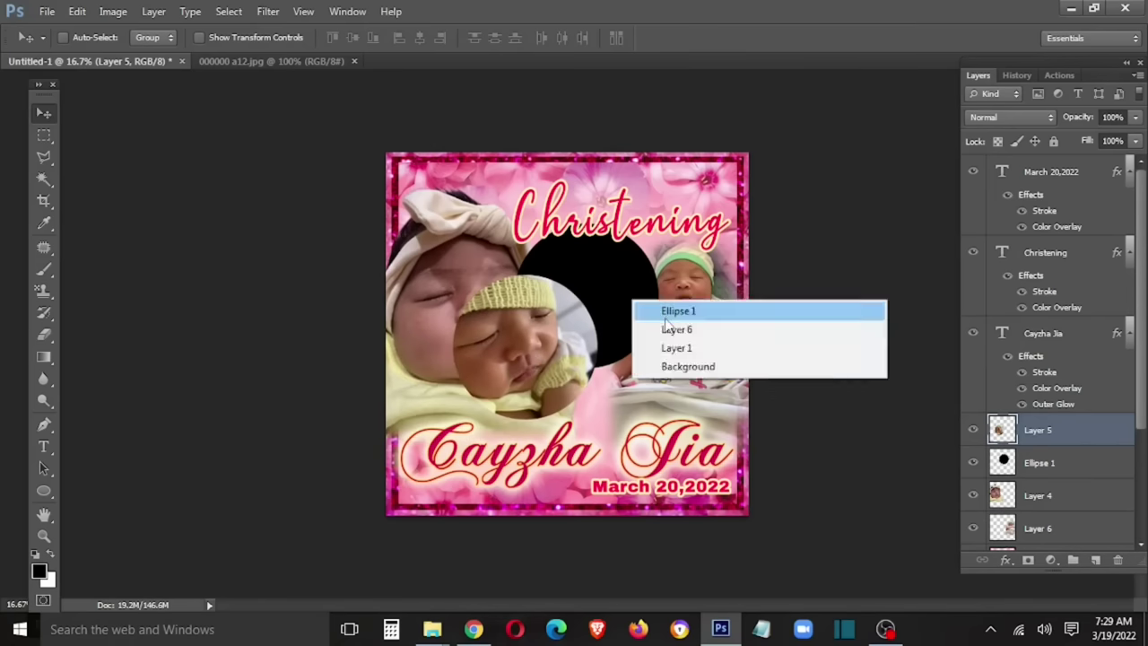
pyautogui.click(668, 307)
pyautogui.press('Delete')
pyautogui.moveTo(549, 339); pyautogui.dragTo(659, 299)
pyautogui.hotkey('ctrl', 't')
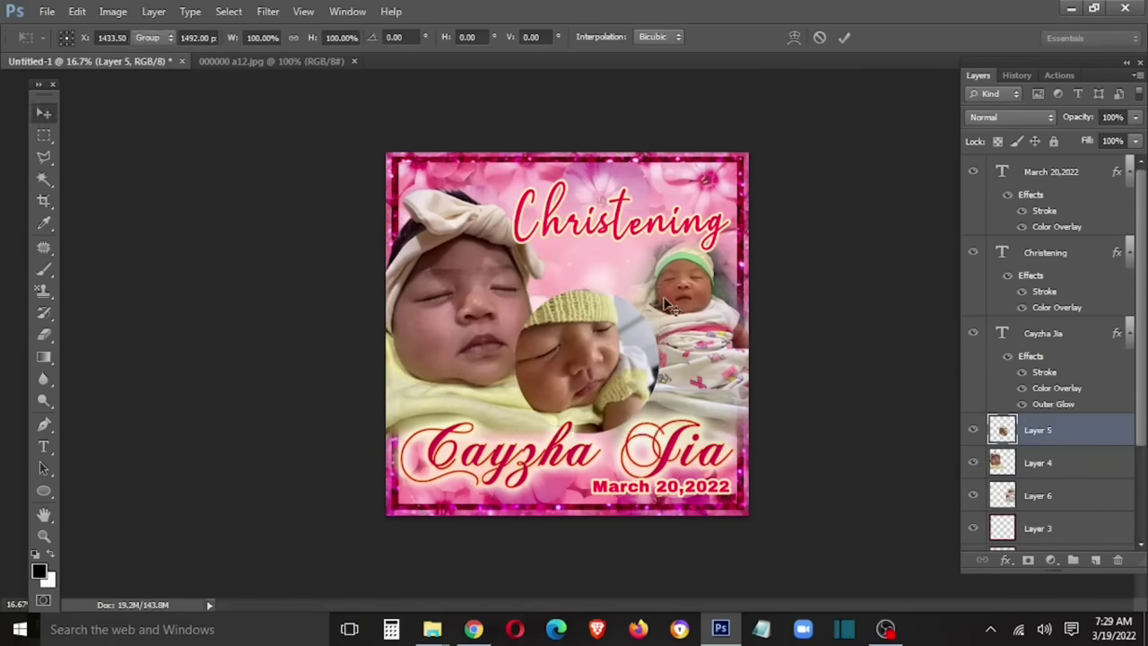
pyautogui.press('Return')
pyautogui.hotkey('ctrl', 'alt', 'z')
pyautogui.hotkey('ctrl', 'alt', 'z')
pyautogui.hotkey('ctrl', 'alt', 'z')
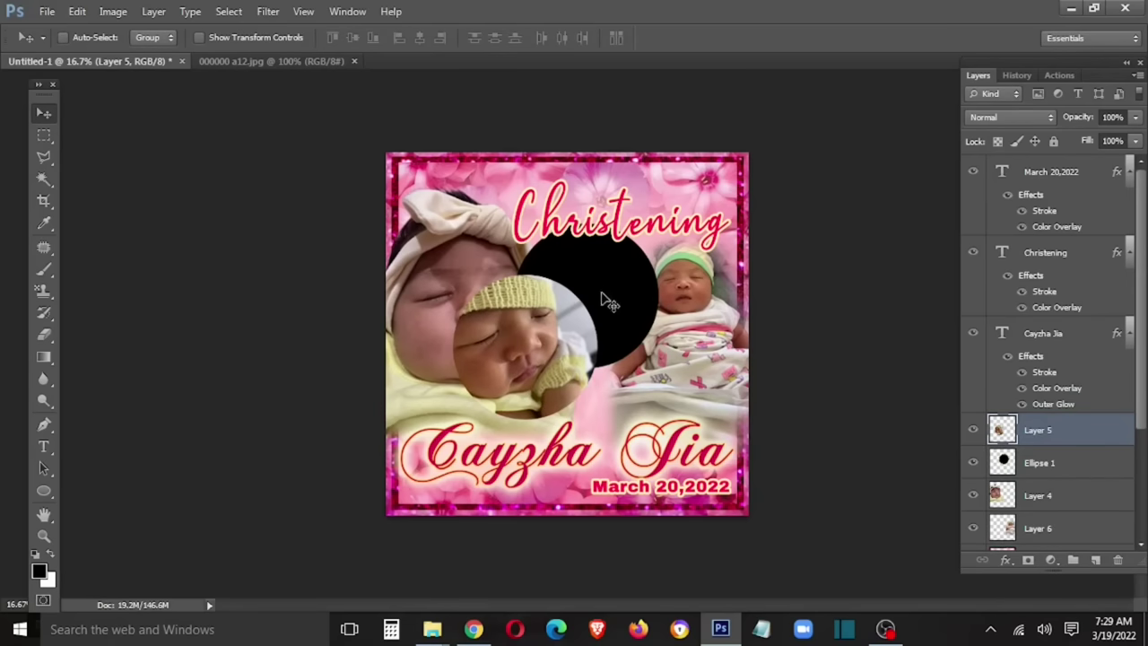
# - Move the black circle to the right side and shift the circular photo up-left
pyautogui.keyDown('ctrl'); pyautogui.click(605, 301); pyautogui.keyUp('ctrl')
pyautogui.moveTo(605, 300); pyautogui.dragTo(682, 328)
pyautogui.keyDown('ctrl'); pyautogui.click(568, 351); pyautogui.keyUp('ctrl')
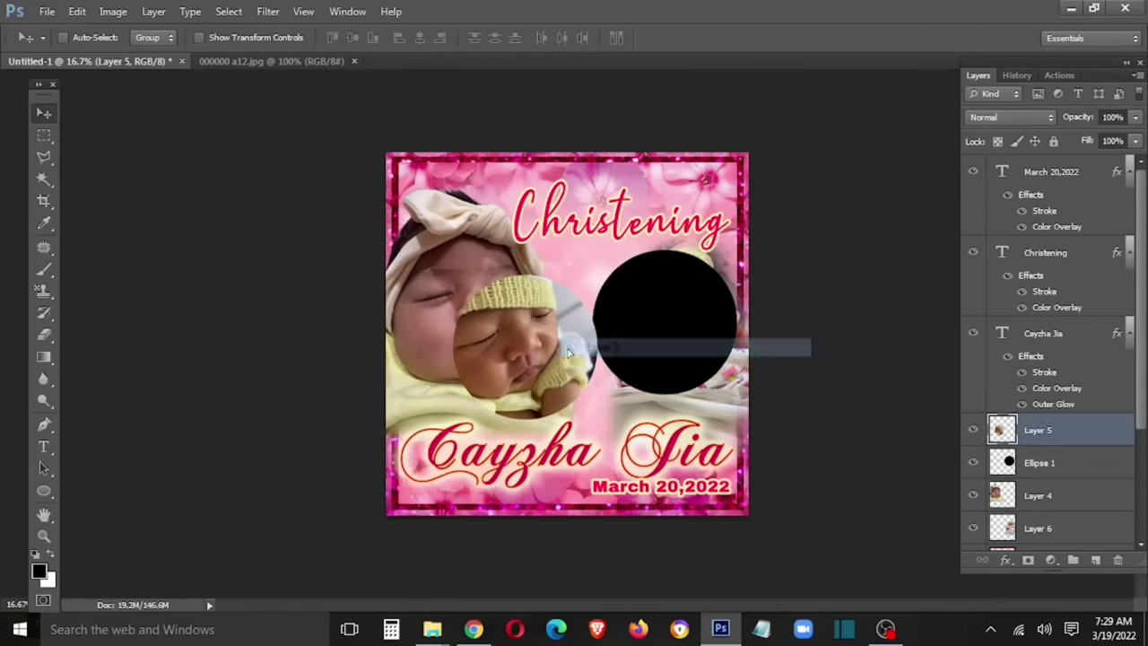
pyautogui.moveTo(568, 351); pyautogui.dragTo(538, 340)
pyautogui.moveTo(269, 61); pyautogui.dragTo(269, 282)
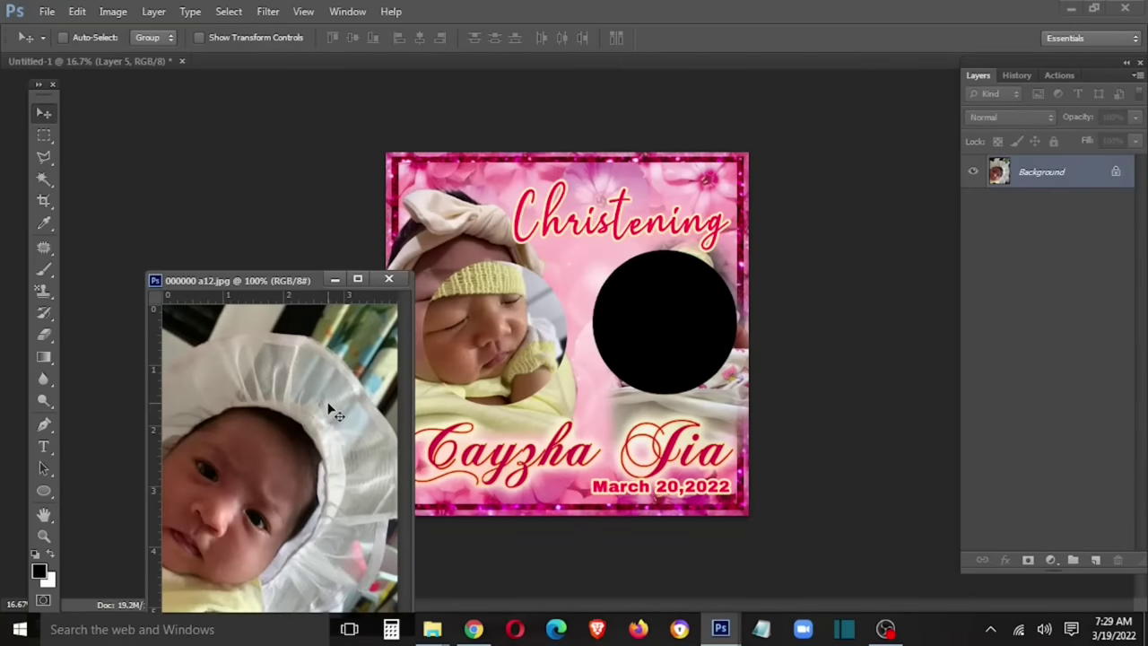
# - Drop the a12.jpg bonnet baby photo onto the card and enlarge it
pyautogui.moveTo(301, 446); pyautogui.dragTo(583, 332)
pyautogui.click(554, 249)
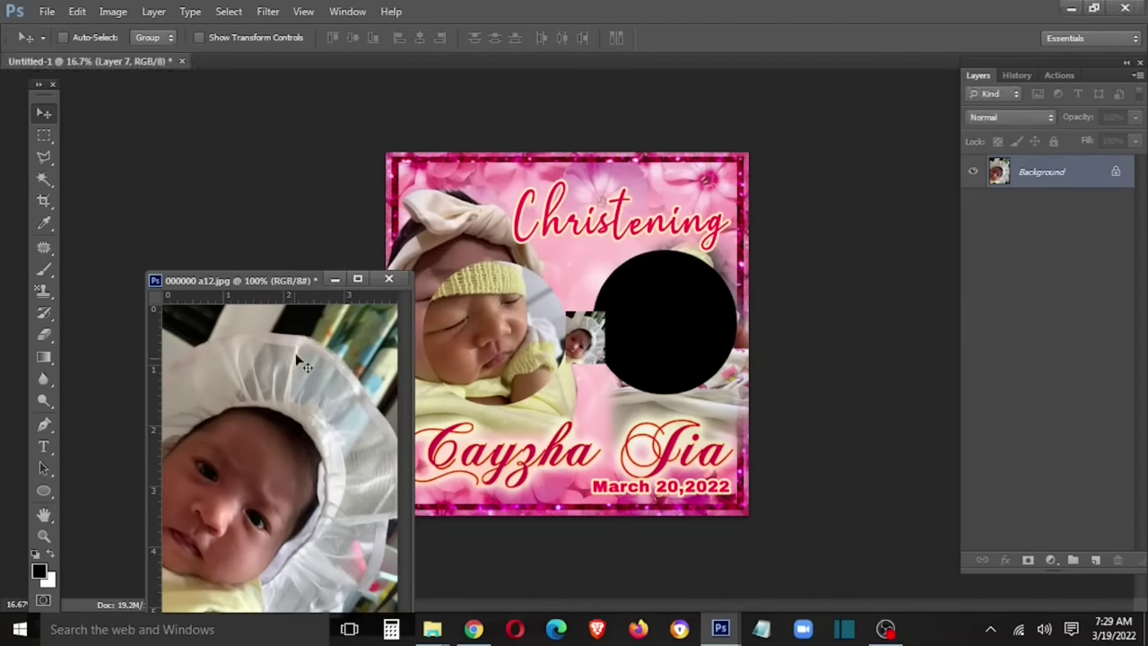
pyautogui.click(388, 279)
pyautogui.click(545, 246)
pyautogui.hotkey('ctrl', 't')
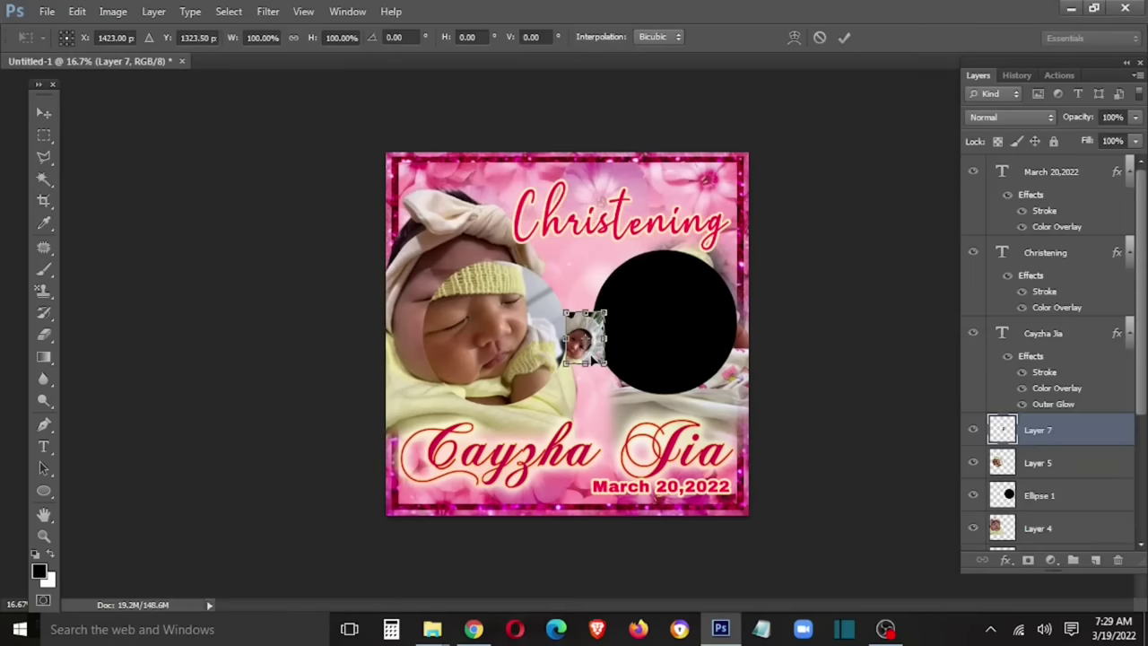
pyautogui.moveTo(605, 364); pyautogui.dragTo(743, 484)
pyautogui.press('Return')
# - Set the bonnet photo to 50% opacity and scale it over the black circle
pyautogui.press('5')
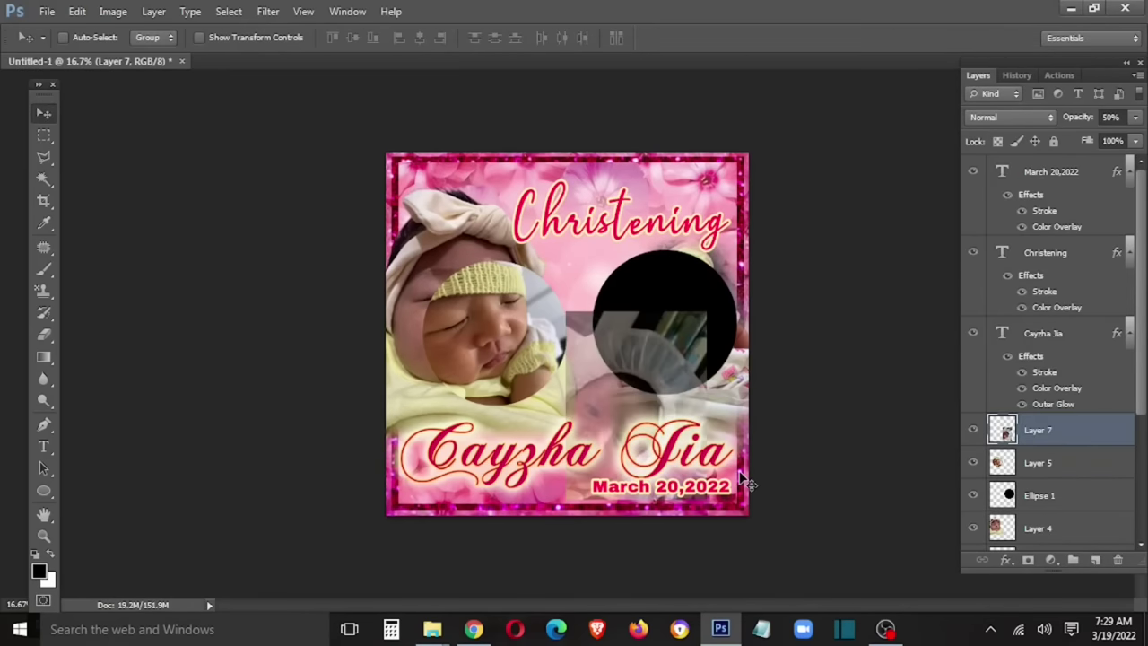
pyautogui.moveTo(614, 367); pyautogui.dragTo(634, 260)
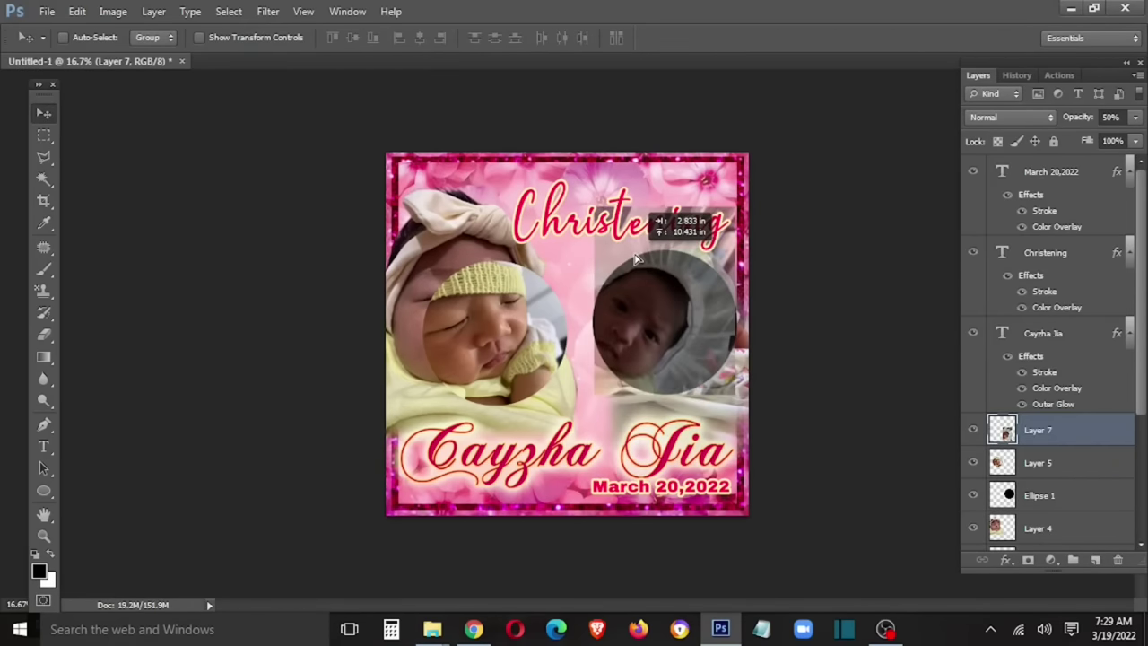
pyautogui.hotkey('ctrl', 't')
pyautogui.moveTo(735, 208); pyautogui.dragTo(740, 203)
pyautogui.moveTo(718, 283); pyautogui.dragTo(709, 275)
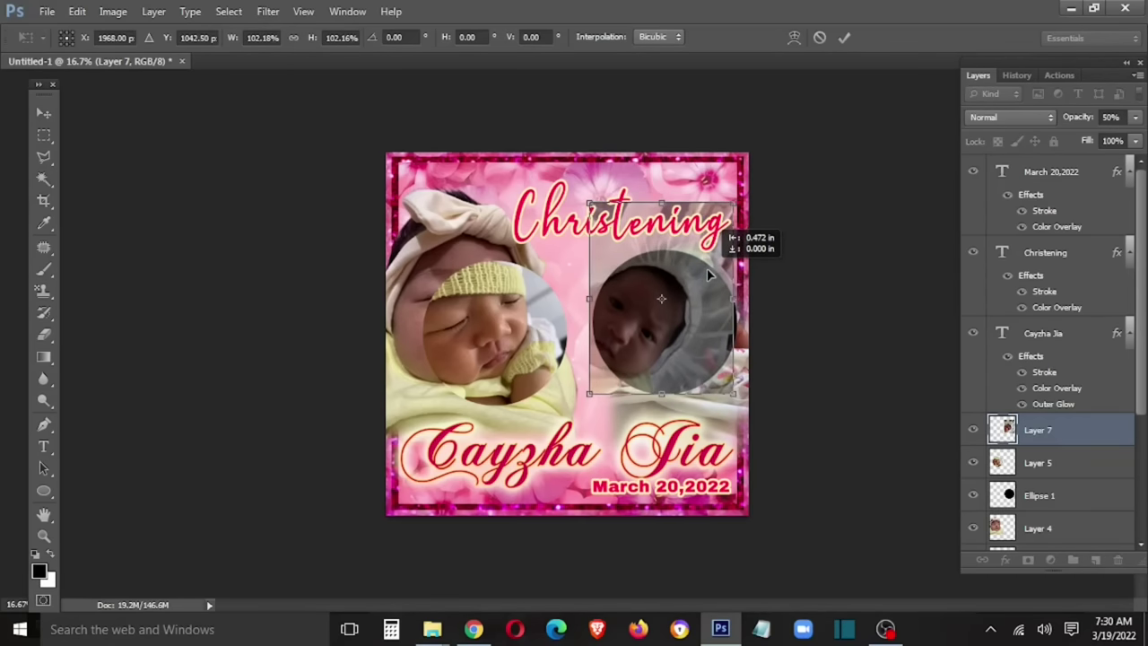
pyautogui.press('Return')
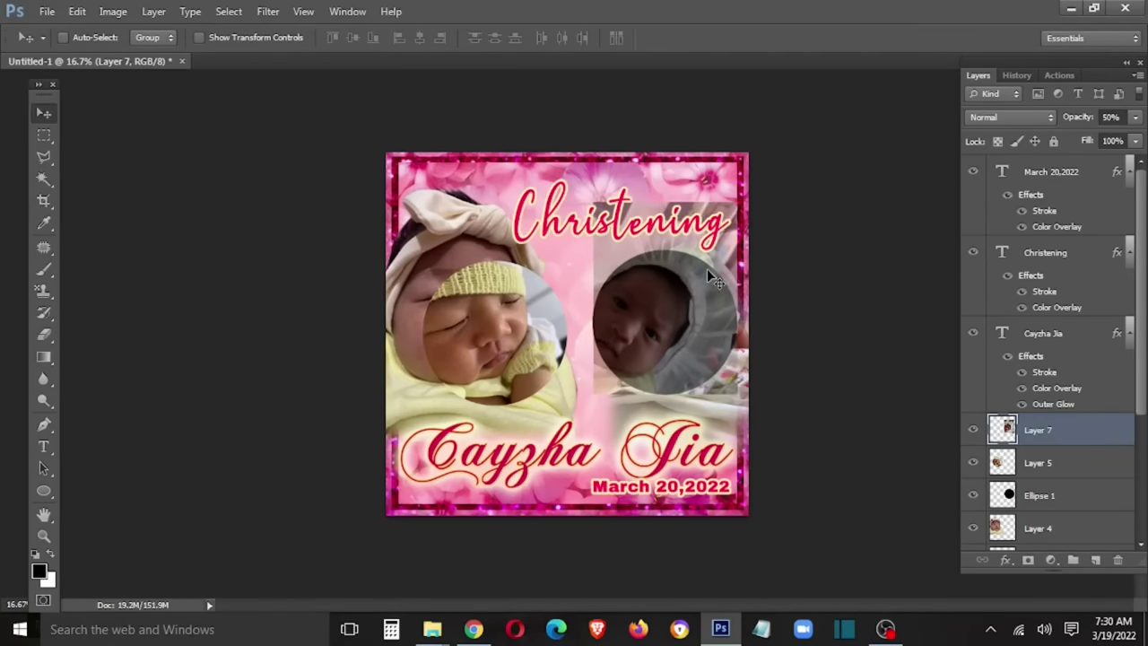
# - Select the area outside Ellipse 1 and delete it from the bonnet photo layer
pyautogui.rightClick(684, 297)
pyautogui.click(722, 325)
pyautogui.press('w')
pyautogui.click(693, 226)
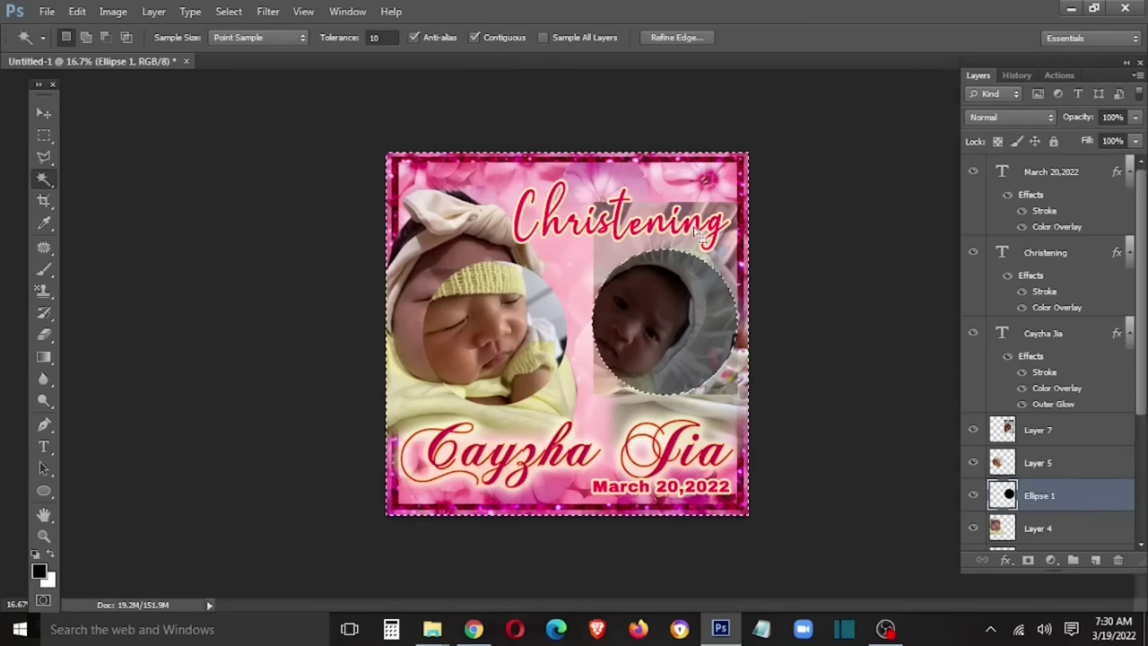
pyautogui.press('v')
pyautogui.rightClick(687, 310)
pyautogui.click(705, 344)
pyautogui.press('Delete')
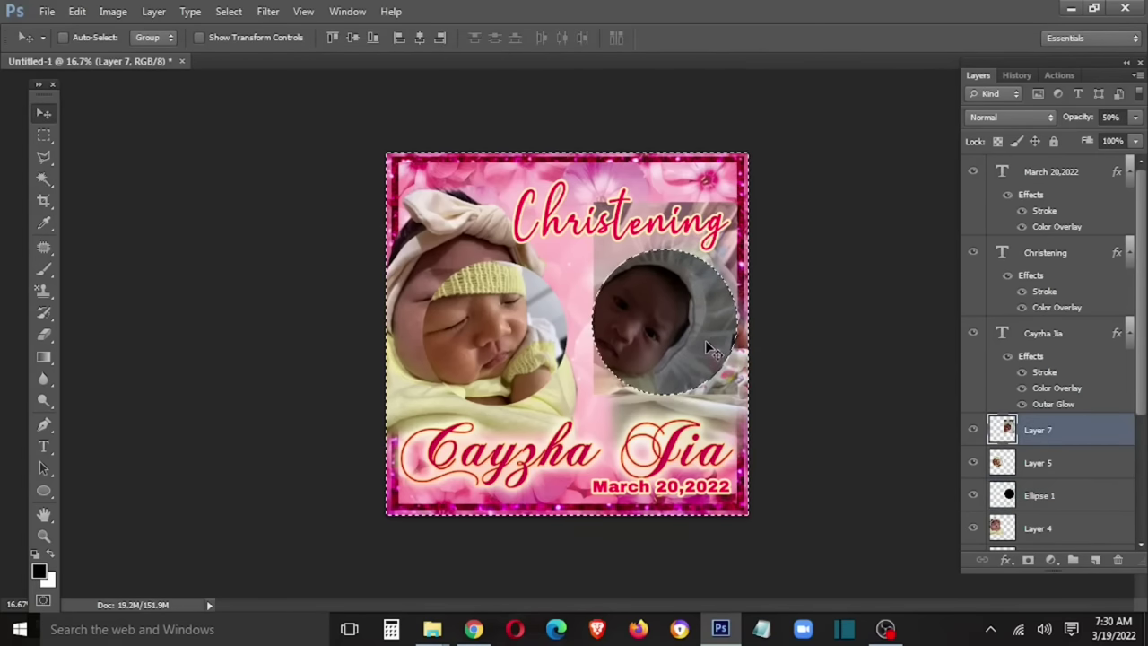
pyautogui.hotkey('ctrl', 'd')
# - Restore the photo's full opacity, shift the bonnet circle photo, and delete the Ellipse 1 layer
pyautogui.press('m')
pyautogui.press('v')
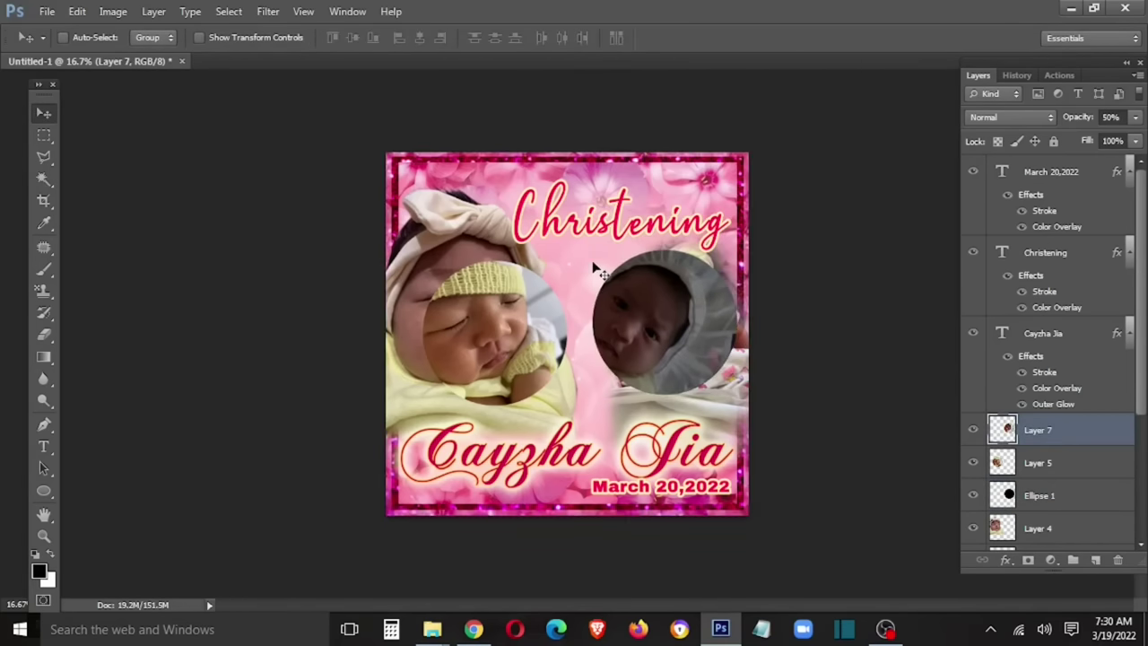
pyautogui.press('0')
pyautogui.rightClick(671, 337)
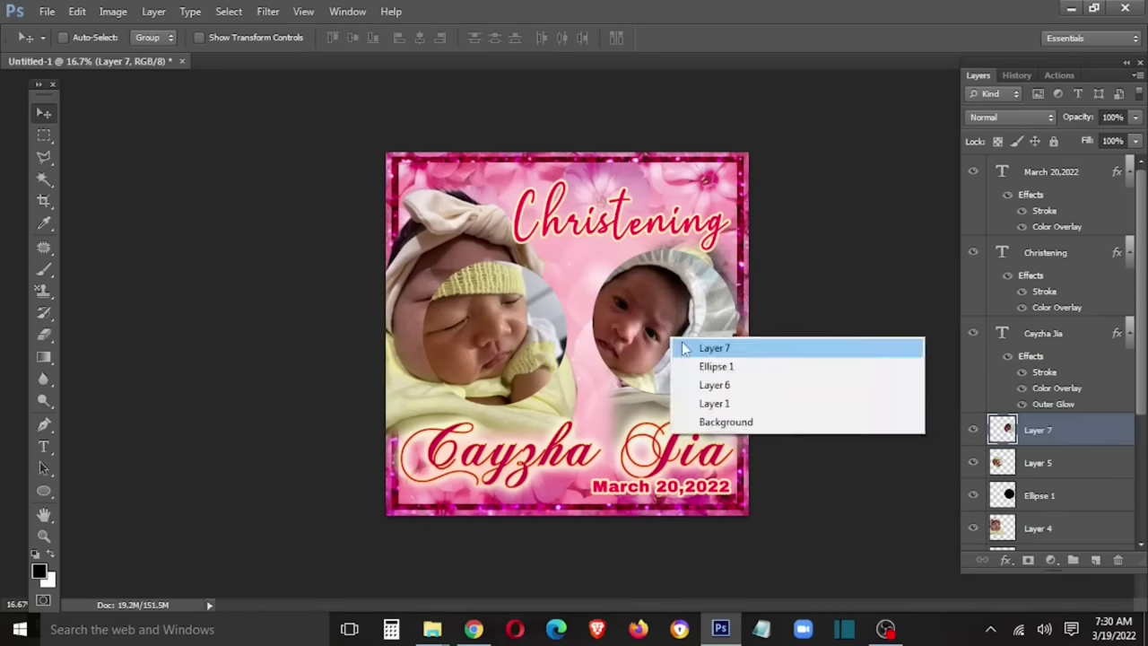
pyautogui.moveTo(807, 334); pyautogui.dragTo(628, 326)
pyautogui.rightClick(691, 336)
pyautogui.click(695, 329)
pyautogui.press('Delete')
# - Move the bonnet circle photo right and shrink both circle photos slightly
pyautogui.rightClick(529, 319)
pyautogui.click(543, 328)
pyautogui.moveTo(553, 325)
pyautogui.mouseDown()
pyautogui.moveTo(701, 384)
pyautogui.moveTo(685, 359)
pyautogui.mouseUp()
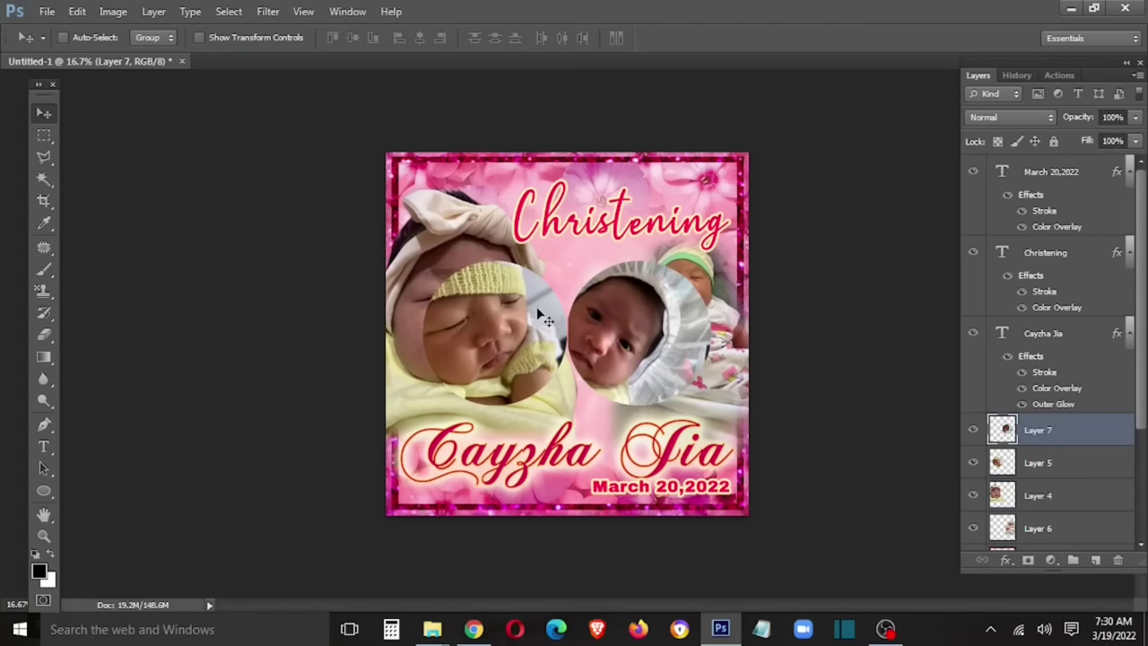
pyautogui.rightClick(538, 314)
pyautogui.keyDown('shift'); pyautogui.click(556, 321); pyautogui.keyUp('shift')
pyautogui.hotkey('ctrl', 't')
pyautogui.moveTo(712, 260); pyautogui.dragTo(713, 276)
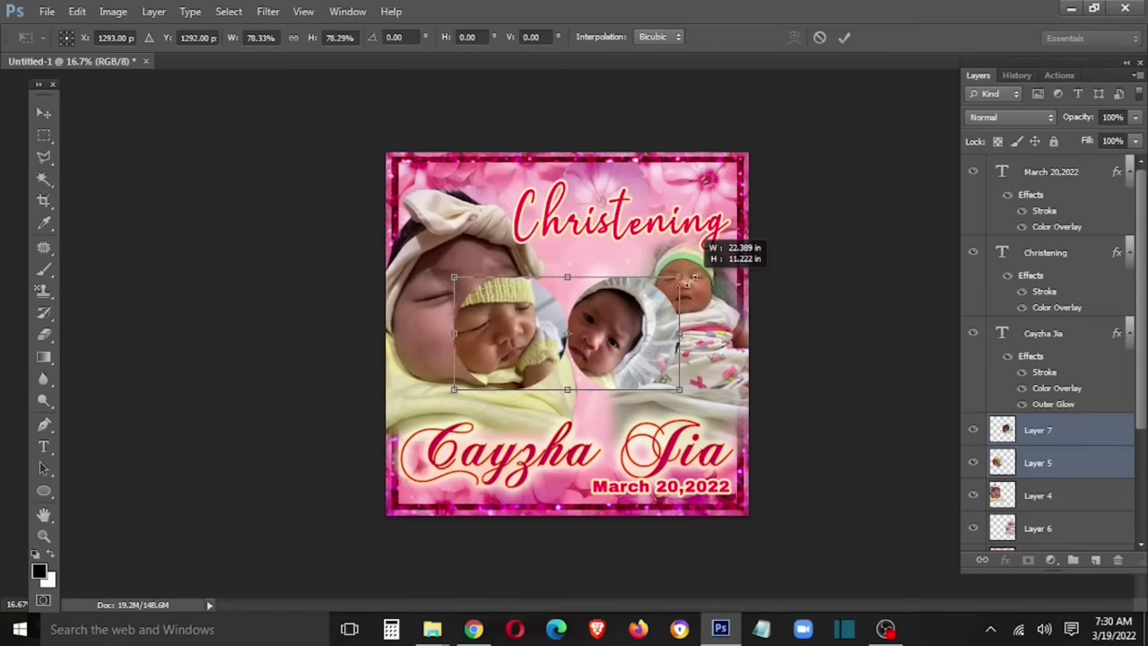
pyautogui.press('Return')
# - Reposition the bonnet circle photo, then shrink the yellow-hat circle photo and move it up
pyautogui.rightClick(632, 312)
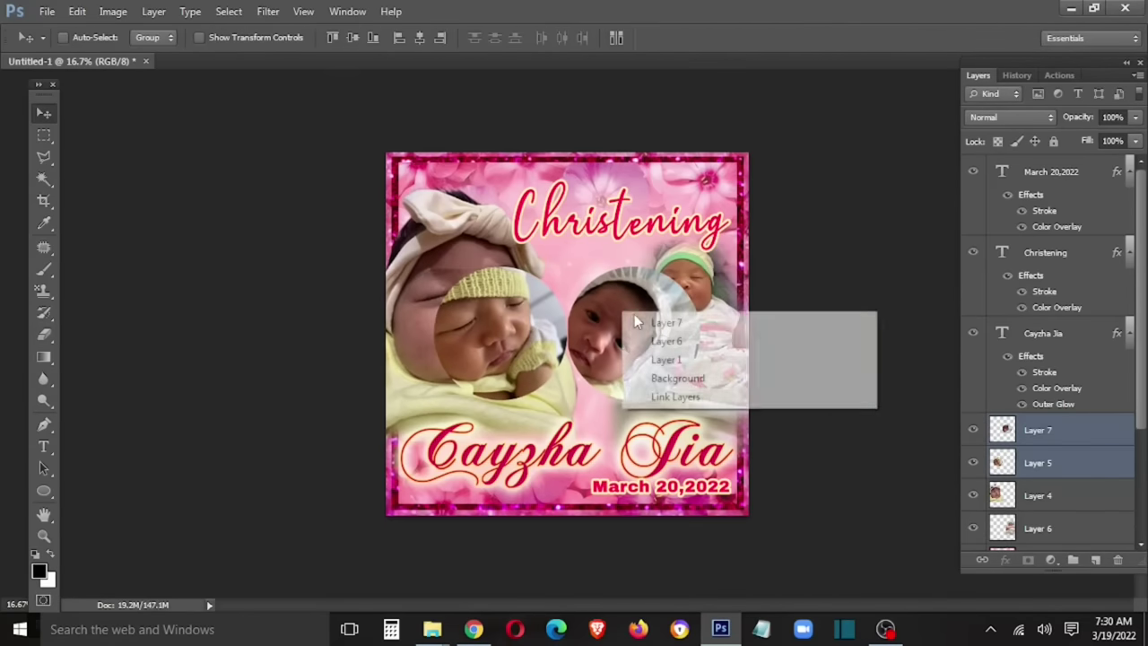
pyautogui.click(646, 323)
pyautogui.moveTo(641, 339)
pyautogui.mouseDown()
pyautogui.moveTo(686, 381)
pyautogui.moveTo(645, 351)
pyautogui.mouseUp()
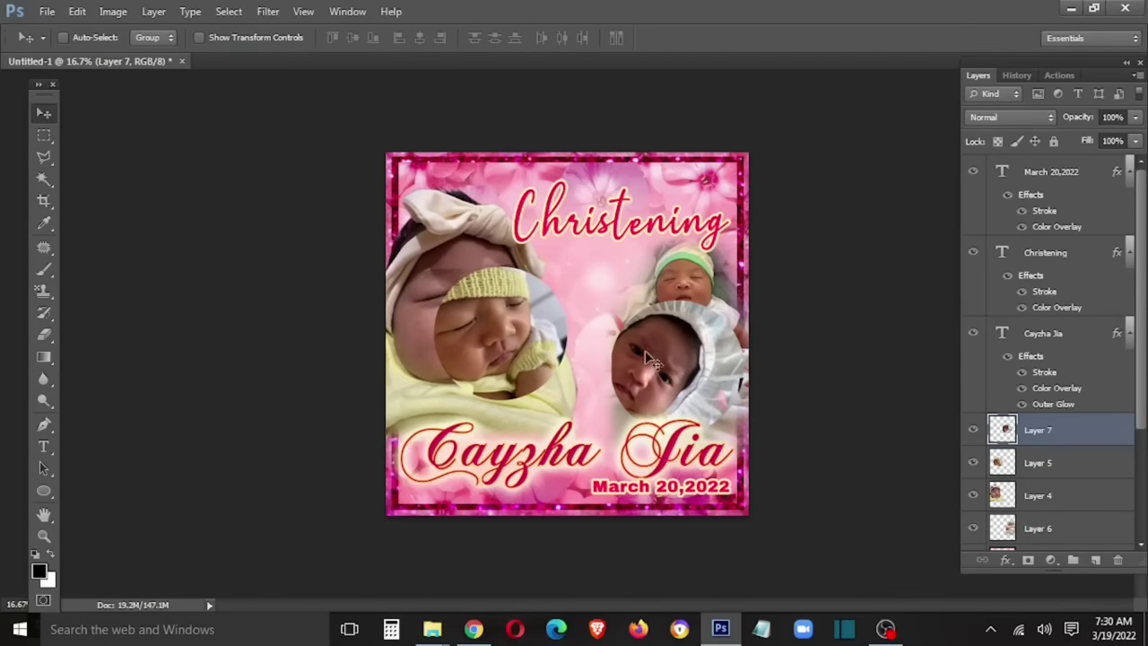
pyautogui.rightClick(533, 328)
pyautogui.click(556, 341)
pyautogui.moveTo(558, 338); pyautogui.dragTo(627, 313)
pyautogui.hotkey('ctrl', 't')
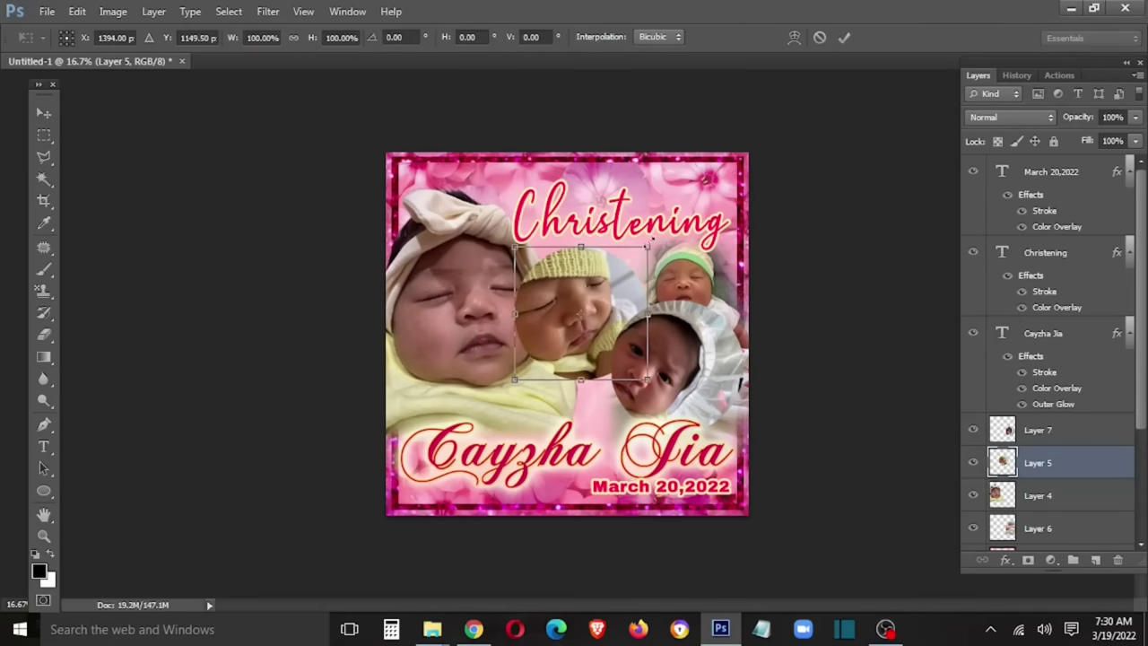
pyautogui.moveTo(652, 241); pyautogui.dragTo(626, 268)
pyautogui.moveTo(587, 308); pyautogui.dragTo(609, 284)
pyautogui.press('Return')
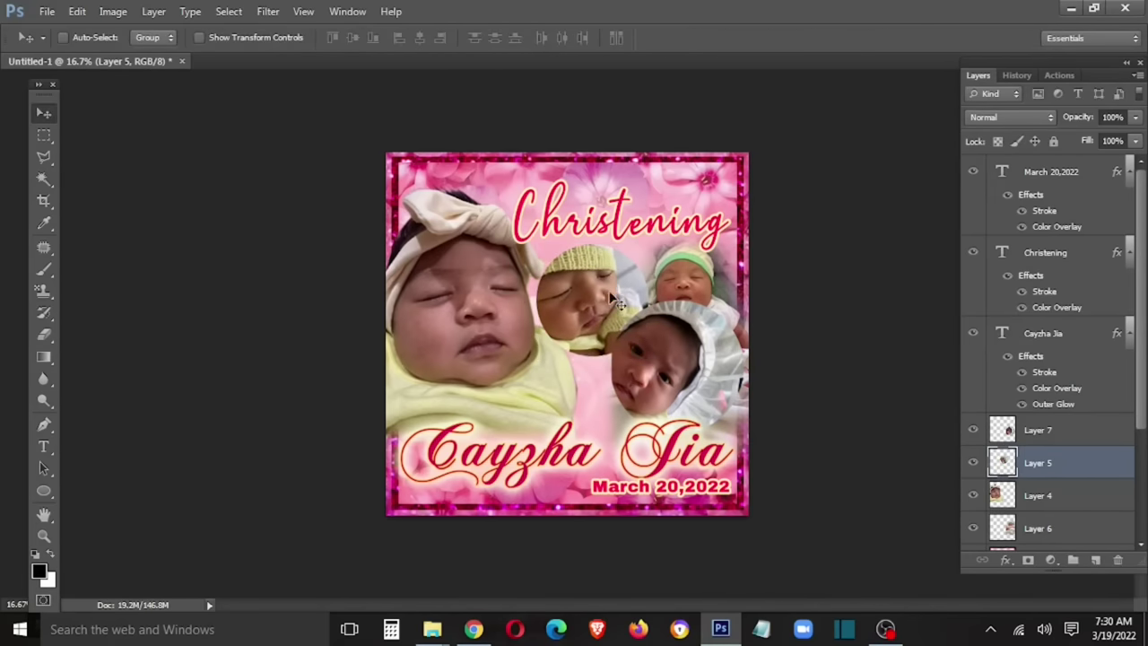
pyautogui.moveTo(628, 339); pyautogui.dragTo(574, 286)
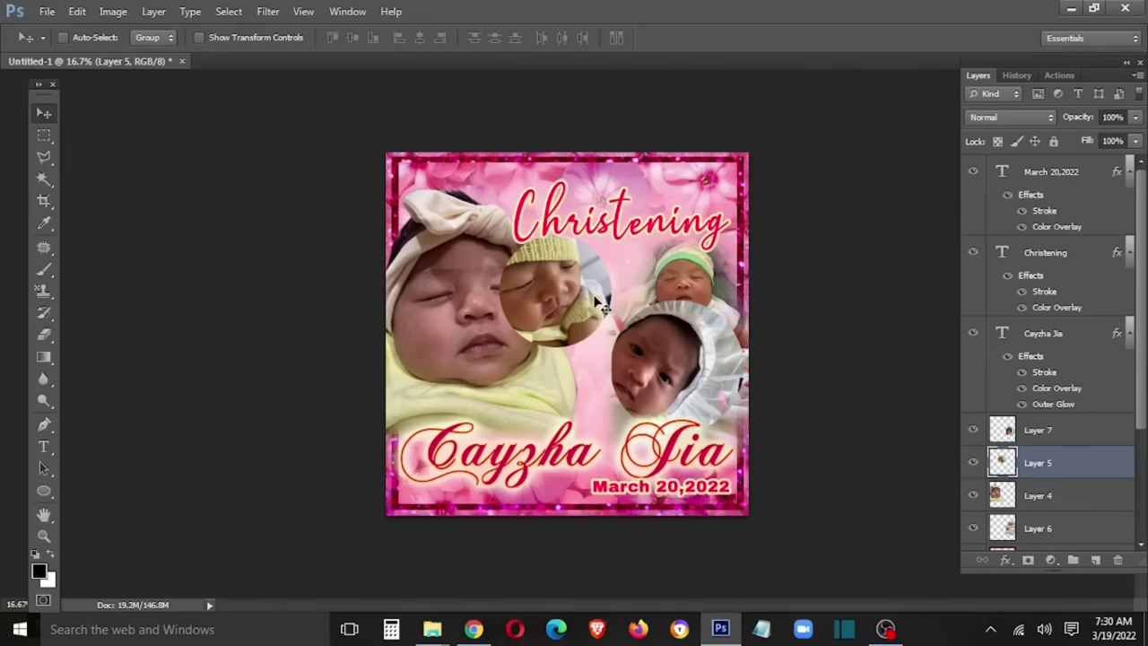
# - Delete the yellow-hat and bonnet circle photo layers, Layers 7 and 5
pyautogui.press('Delete')
pyautogui.rightClick(649, 352)
pyautogui.click(673, 361)
pyautogui.press('Delete')
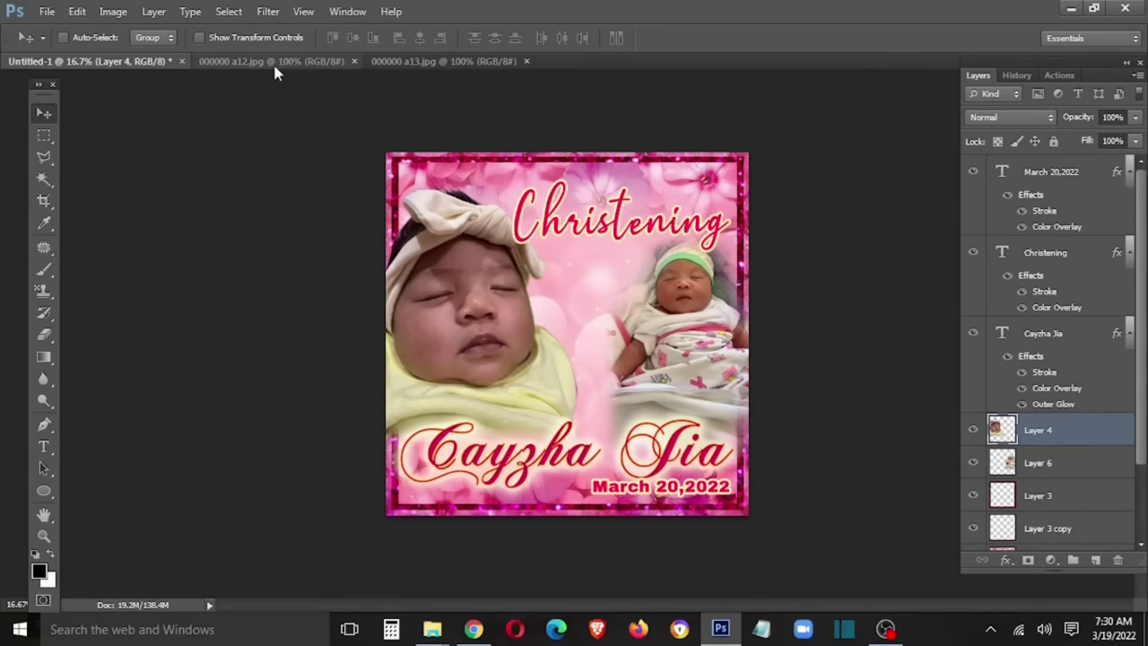
# - Float 000000 a13.jpg into its own window and drag the yellow-hat baby onto the card
pyautogui.click(295, 64)
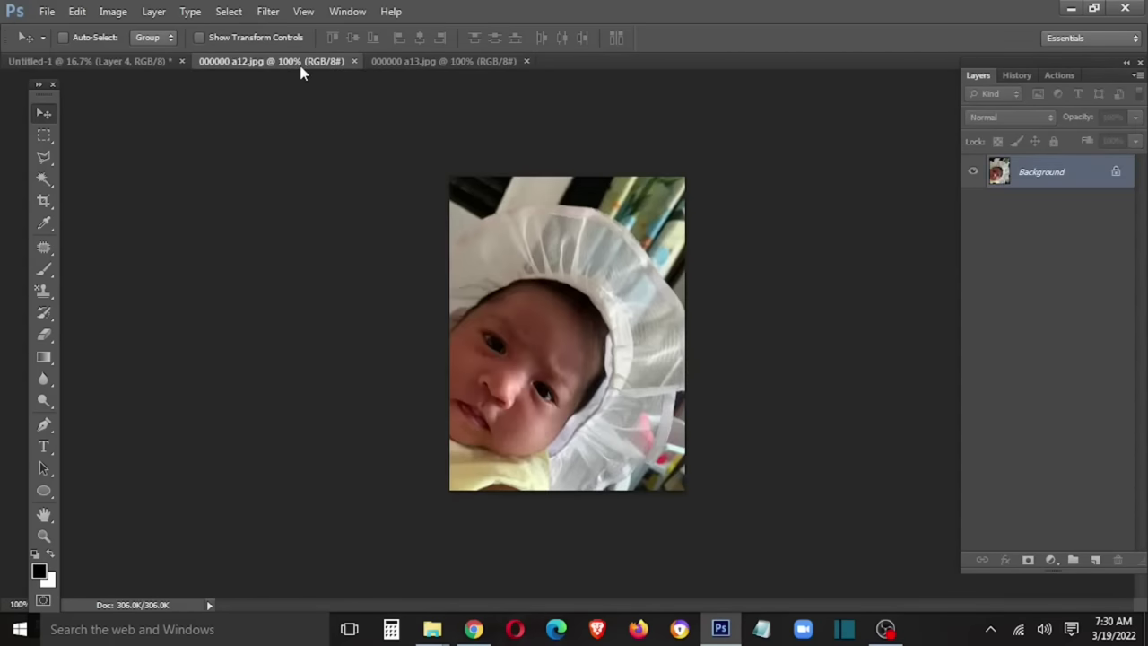
pyautogui.moveTo(438, 63); pyautogui.dragTo(260, 468)
pyautogui.click(99, 61)
pyautogui.click(195, 423)
pyautogui.rightClick(595, 285)
pyautogui.press('Escape')
pyautogui.moveTo(167, 404); pyautogui.dragTo(589, 276)
pyautogui.click(238, 340)
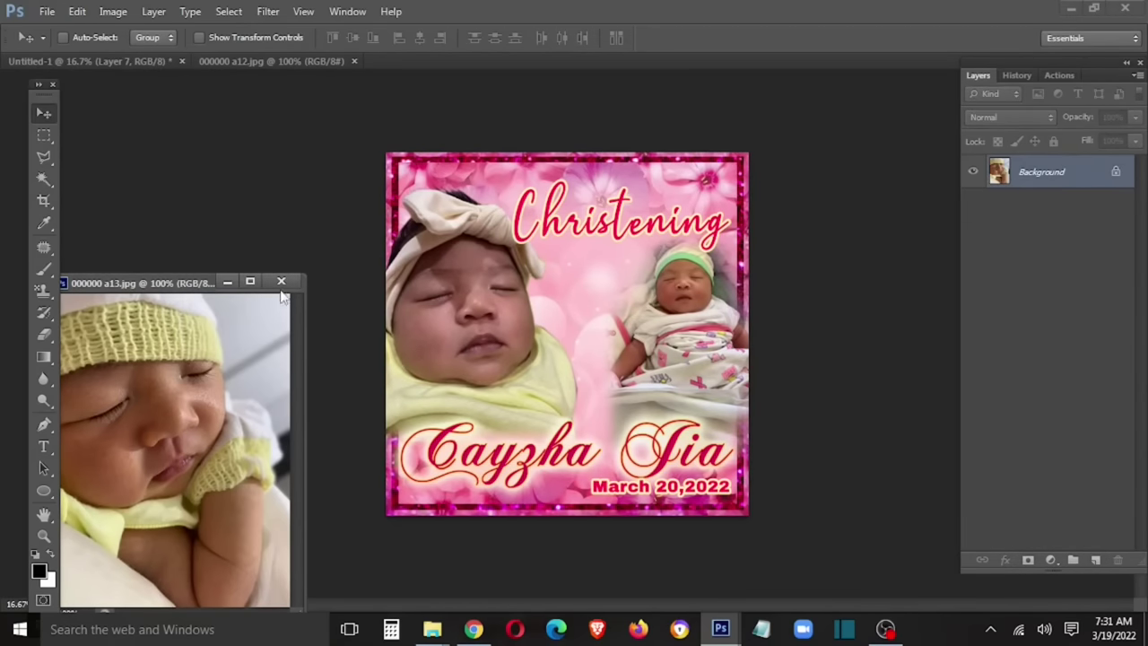
pyautogui.click(280, 282)
# - Enlarge the yellow-hat baby photo to about 313% and centre it between the other babies
pyautogui.hotkey('ctrl', 't')
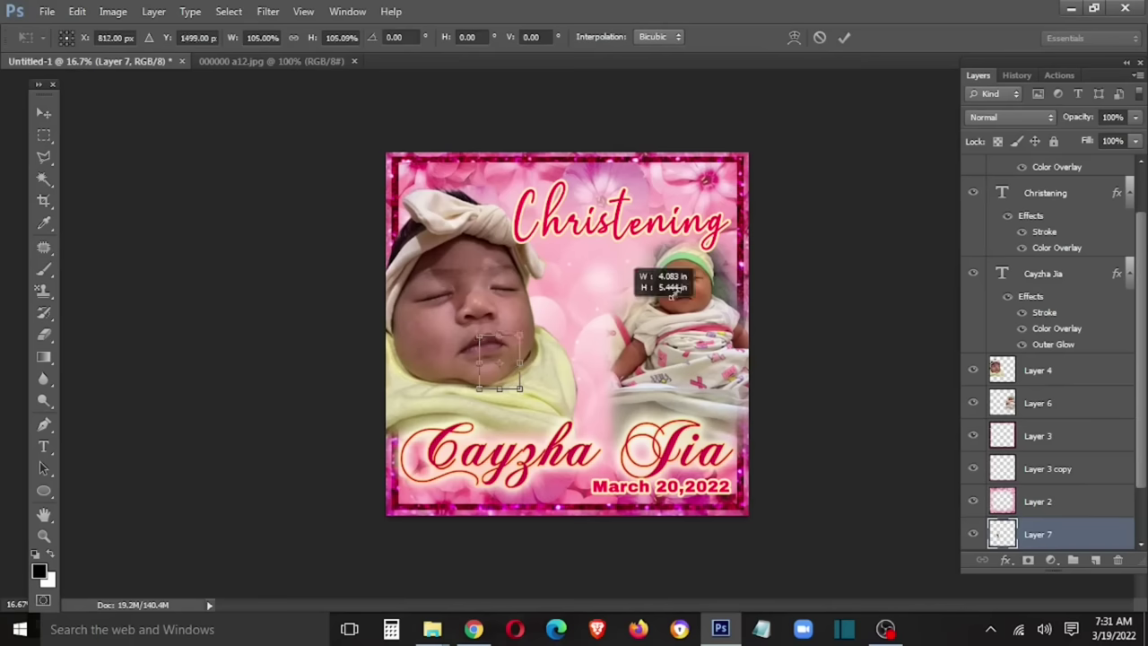
pyautogui.moveTo(534, 355); pyautogui.dragTo(610, 388)
pyautogui.moveTo(589, 328)
pyautogui.mouseDown()
pyautogui.moveTo(637, 371)
pyautogui.moveTo(624, 408)
pyautogui.mouseUp()
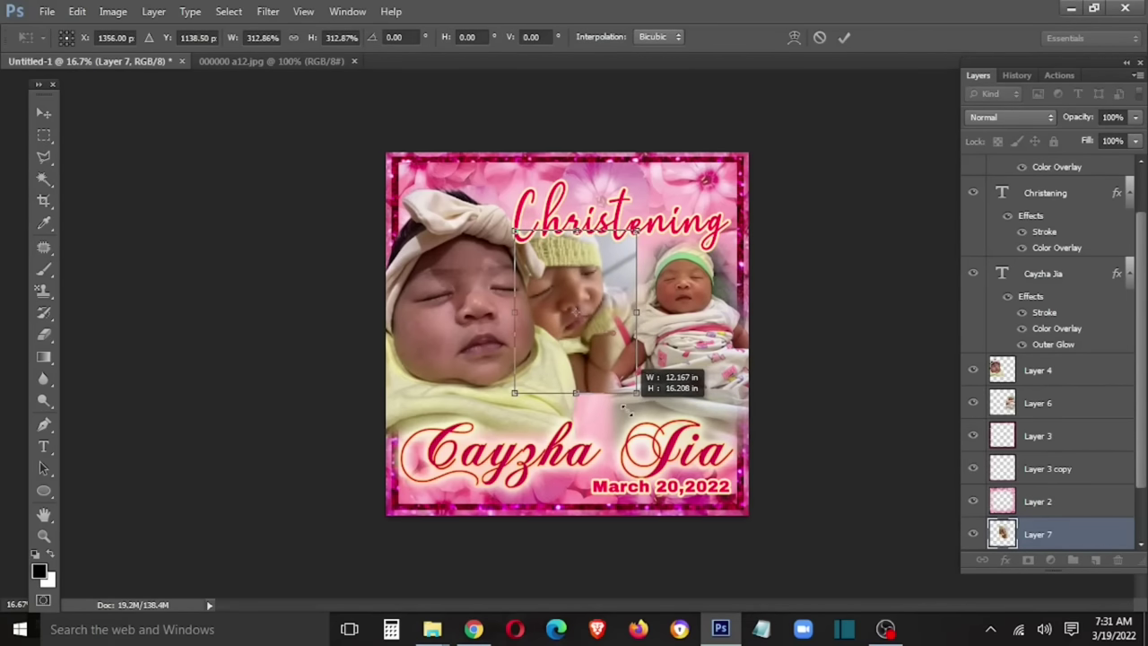
pyautogui.press('Return')
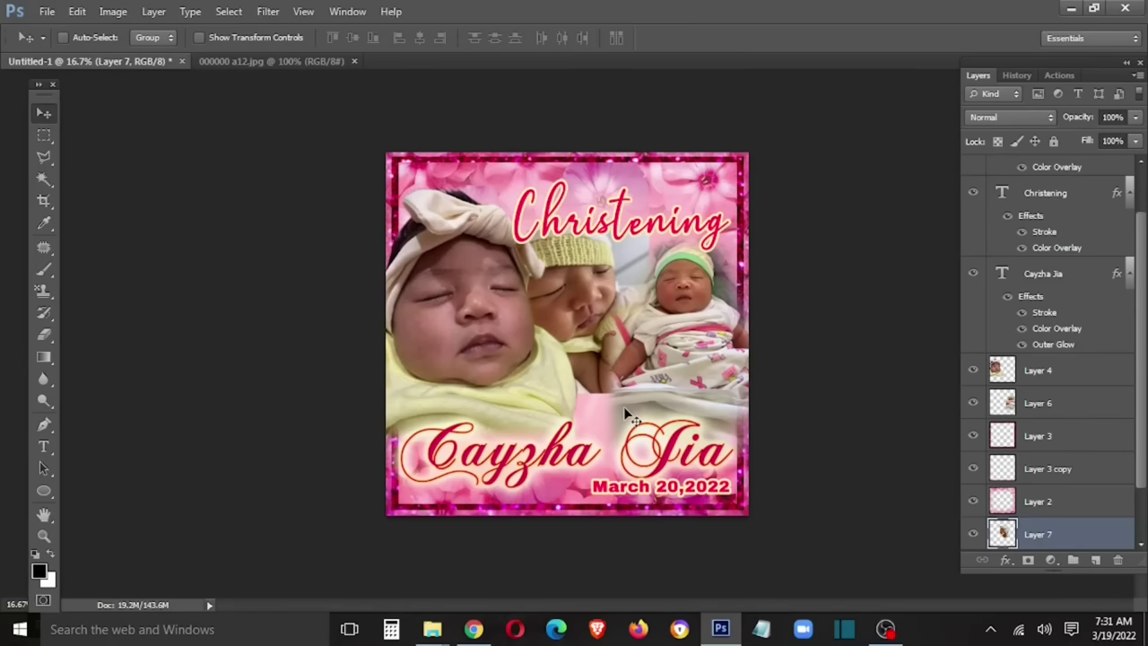
pyautogui.press('w')
pyautogui.press('e')
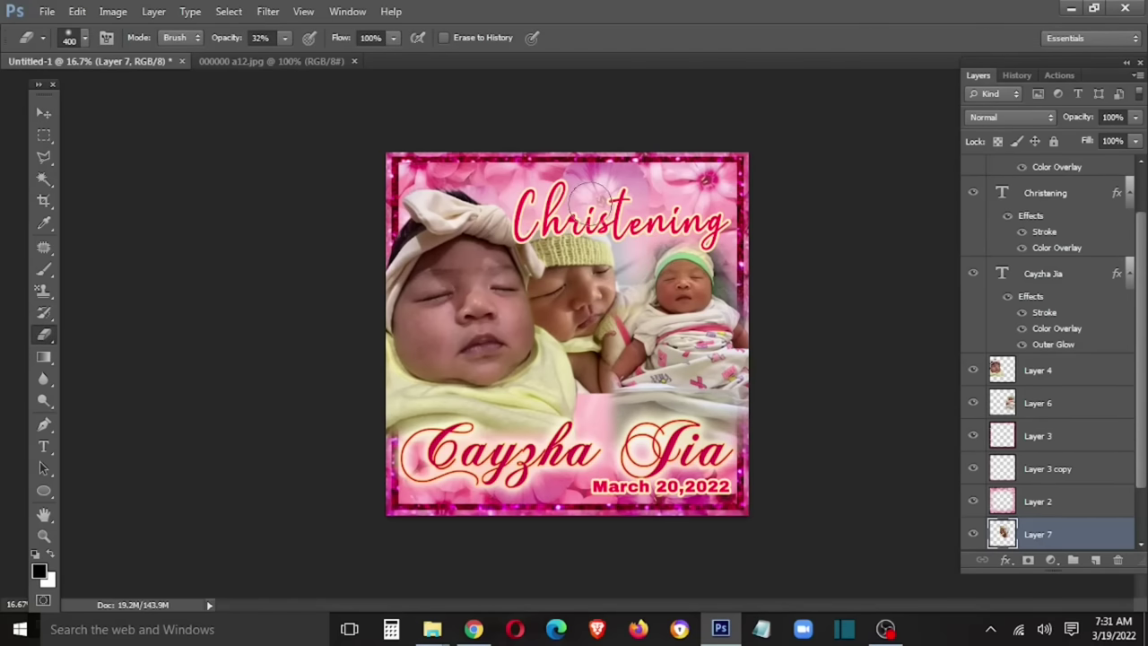
pyautogui.press('v')
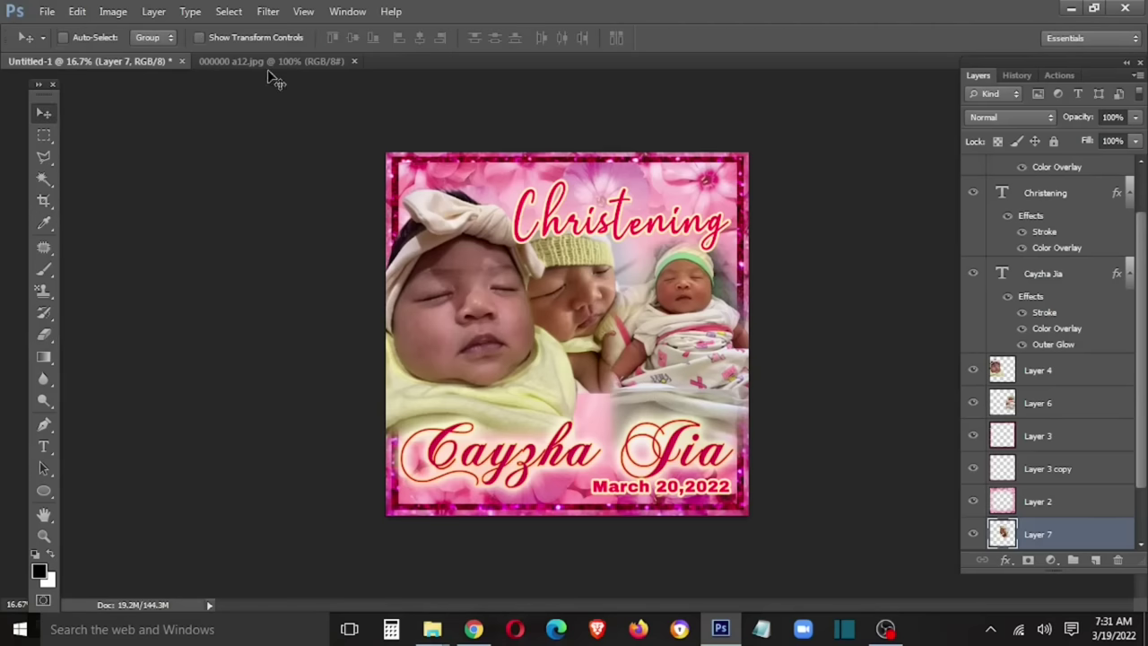
pyautogui.moveTo(269, 61); pyautogui.dragTo(202, 198)
# - Drop the bonnet baby photo onto the card, enlarge it, and bring it to the top
pyautogui.moveTo(400, 323); pyautogui.dragTo(403, 325)
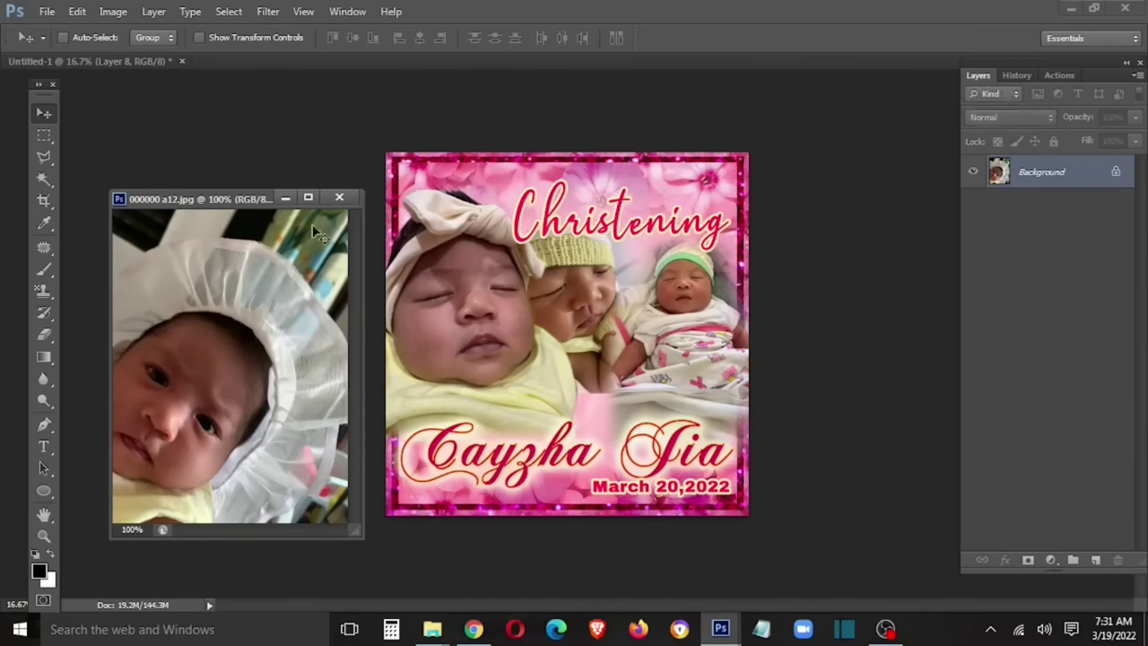
pyautogui.click(339, 197)
pyautogui.moveTo(486, 272); pyautogui.dragTo(634, 332)
pyautogui.hotkey('ctrl', 't')
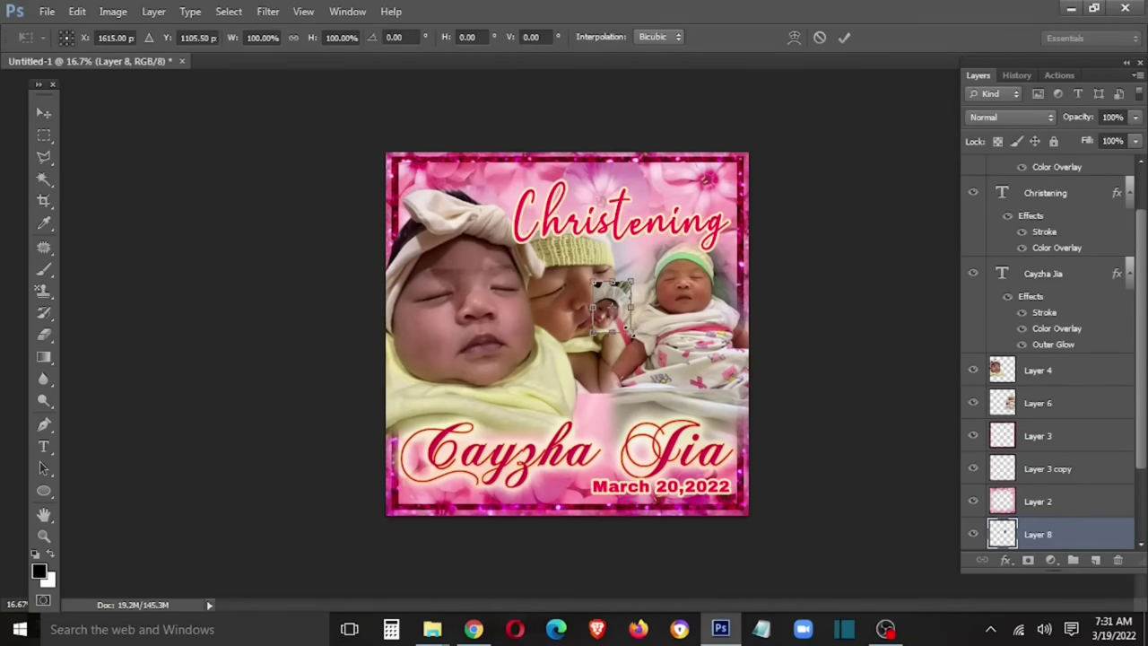
pyautogui.moveTo(630, 332); pyautogui.dragTo(723, 421)
pyautogui.press('Return')
pyautogui.hotkey('ctrl', 'shift', ']')
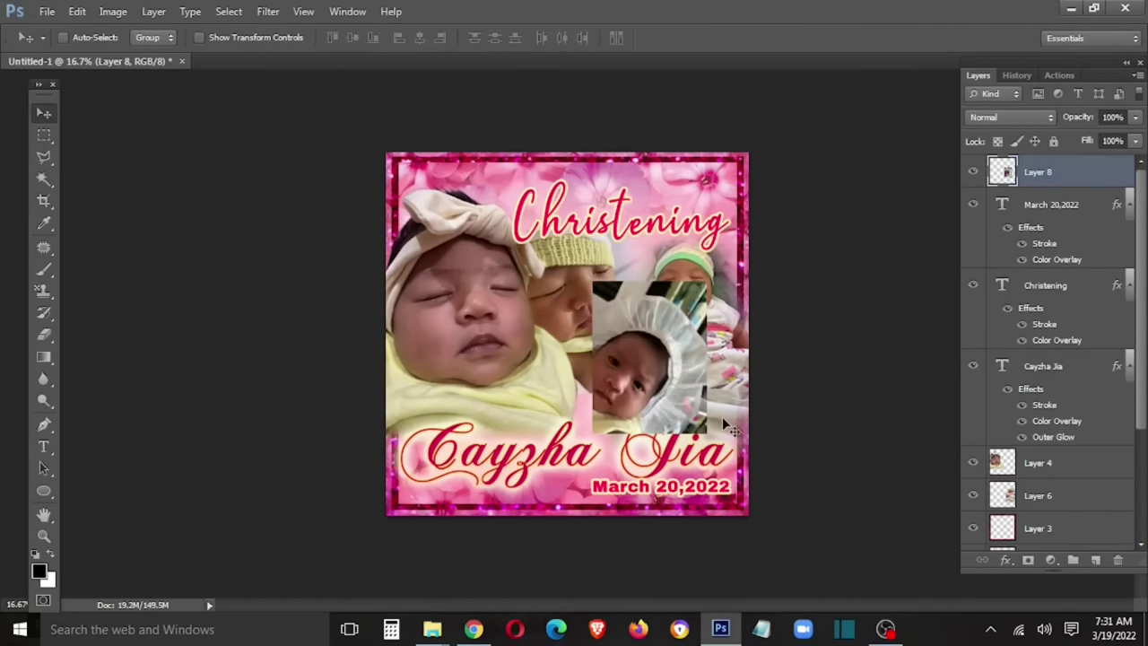
# - Trim the dark top strip and thin right-edge strip off the bonnet photo
pyautogui.press('m')
pyautogui.moveTo(412, 252)
pyautogui.mouseDown()
pyautogui.moveTo(753, 280)
pyautogui.moveTo(760, 296)
pyautogui.mouseUp()
pyautogui.press('Delete')
pyautogui.hotkey('ctrl', 'd')
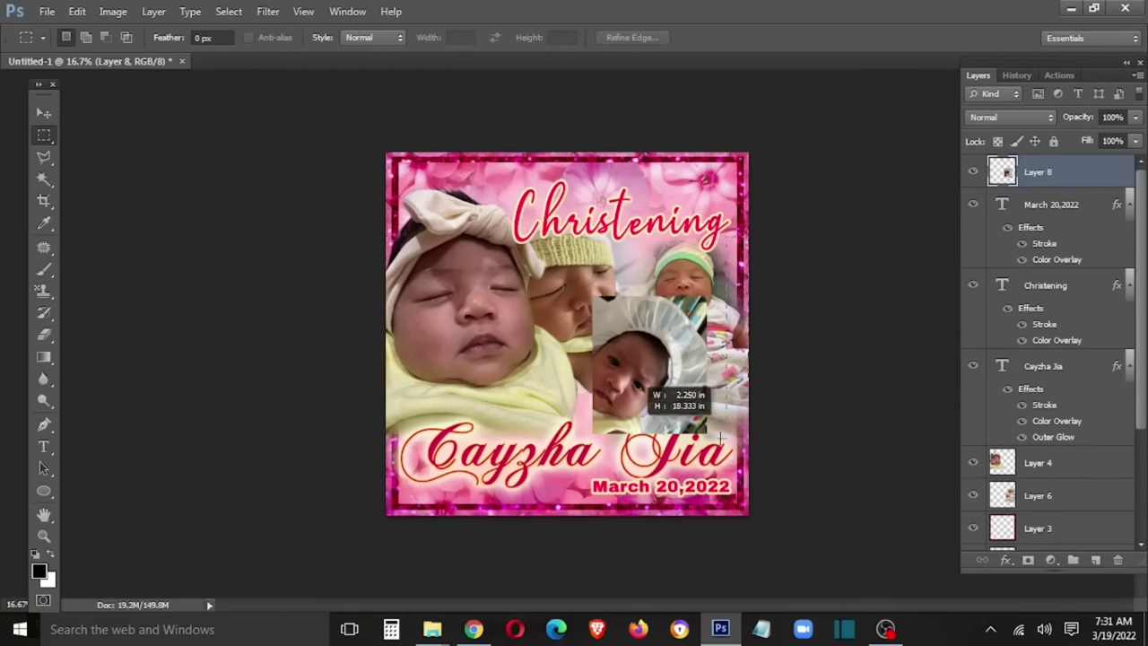
pyautogui.moveTo(708, 264); pyautogui.dragTo(696, 465)
pyautogui.press('Delete')
pyautogui.hotkey('ctrl', 'd')
pyautogui.press('v')
# - Scale Layer 8 to 73.5% with a slight tilt and move it below the name layer
pyautogui.hotkey('ctrl', 't')
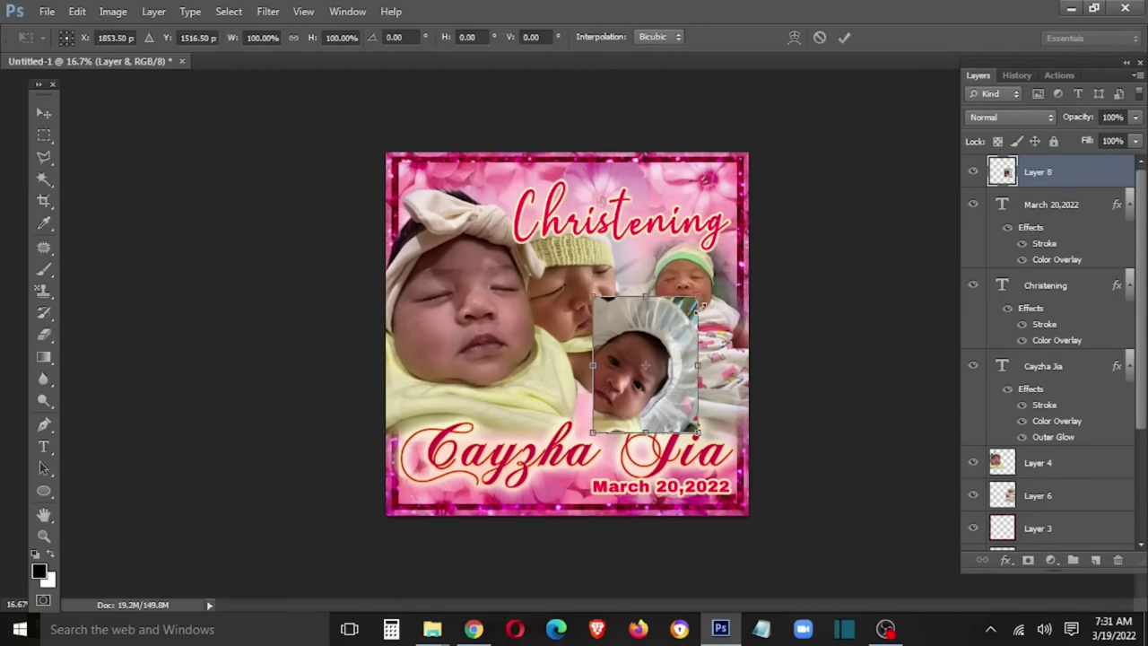
pyautogui.moveTo(700, 296); pyautogui.dragTo(670, 334)
pyautogui.moveTo(742, 420); pyautogui.dragTo(740, 431)
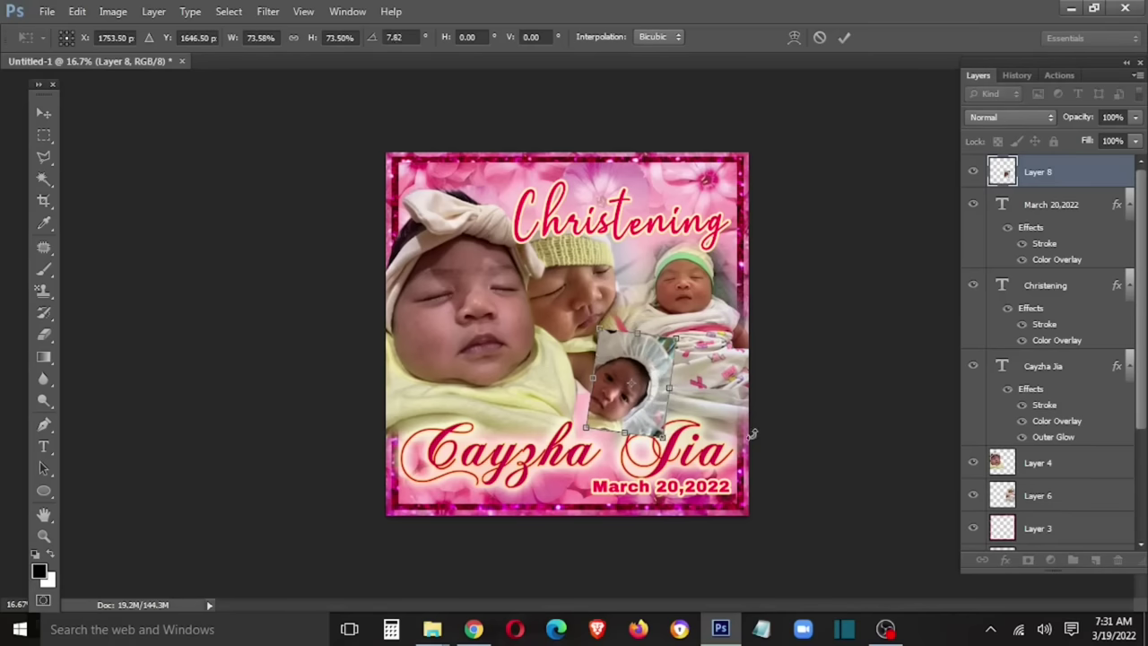
pyautogui.press('Return')
pyautogui.moveTo(1058, 170)
pyautogui.mouseDown()
pyautogui.moveTo(1046, 387)
pyautogui.moveTo(982, 430)
pyautogui.mouseUp()
pyautogui.rightClick(1058, 430)
# - Give Layer 8 a thick, soft pink Stroke border in Blending Options
pyautogui.click(897, 46)
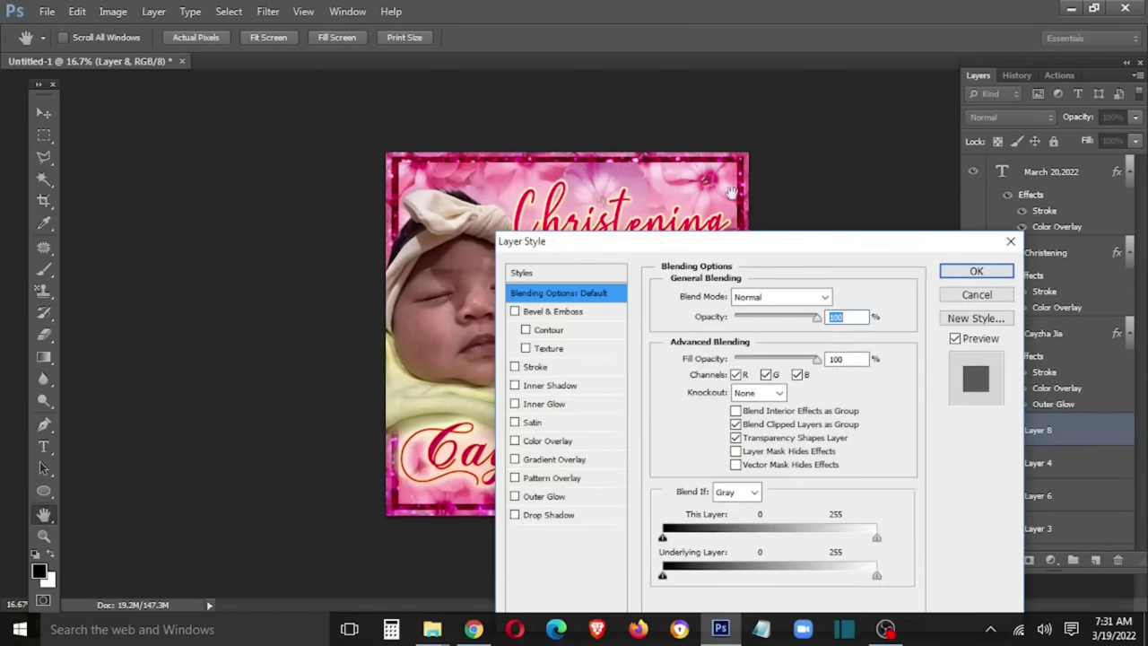
pyautogui.moveTo(693, 248); pyautogui.dragTo(904, 96)
pyautogui.click(746, 209)
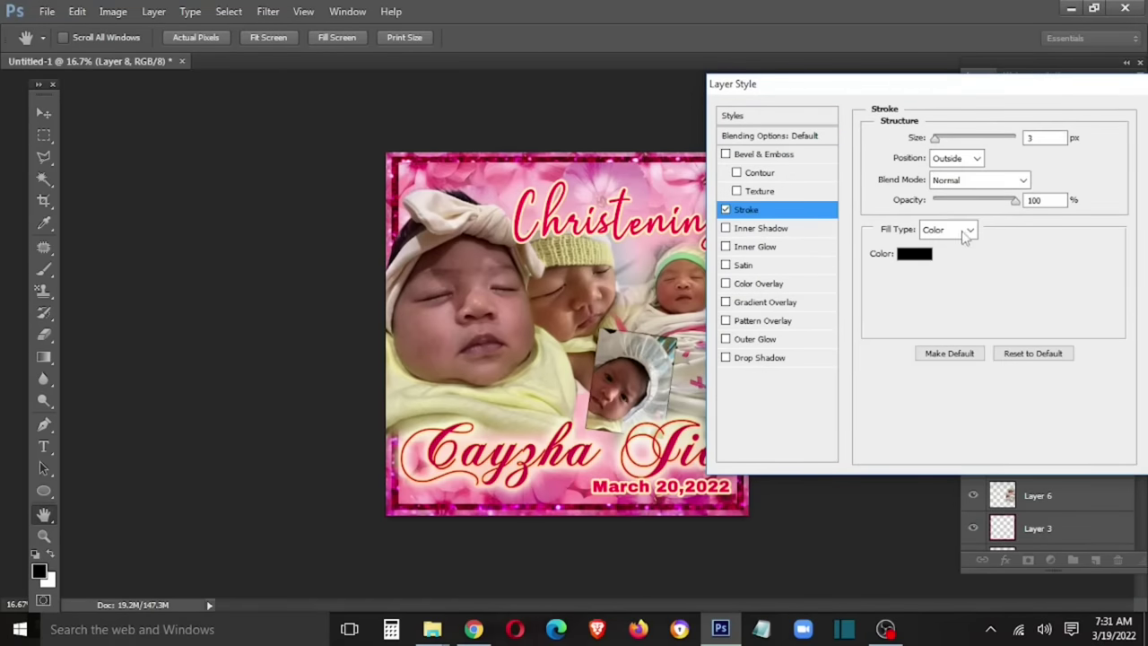
pyautogui.click(913, 253)
pyautogui.click(893, 343)
pyautogui.click(871, 322)
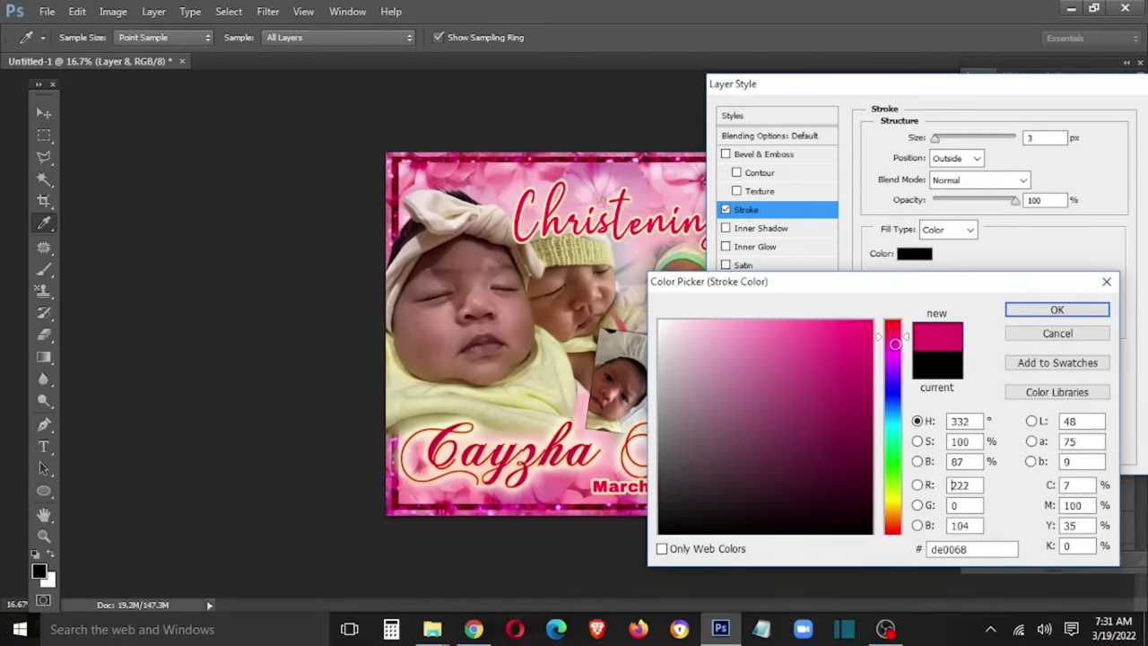
pyautogui.moveTo(893, 341); pyautogui.dragTo(894, 330)
pyautogui.click(1057, 309)
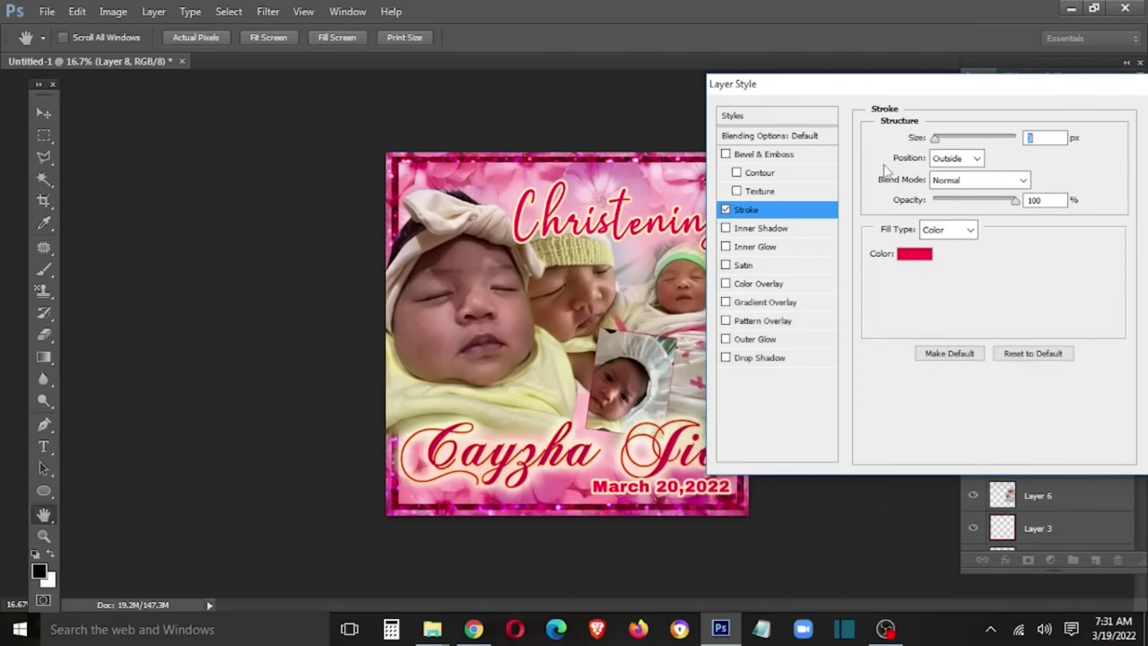
pyautogui.moveTo(935, 138); pyautogui.dragTo(946, 141)
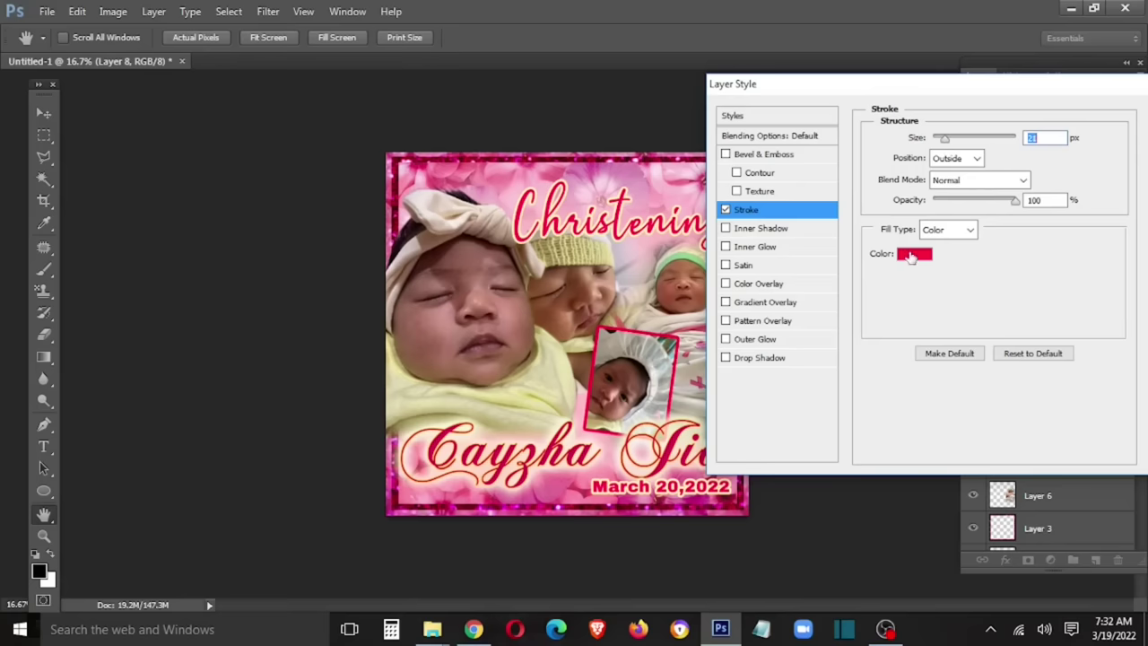
pyautogui.click(914, 254)
pyautogui.moveTo(825, 324); pyautogui.dragTo(832, 320)
pyautogui.click(1057, 309)
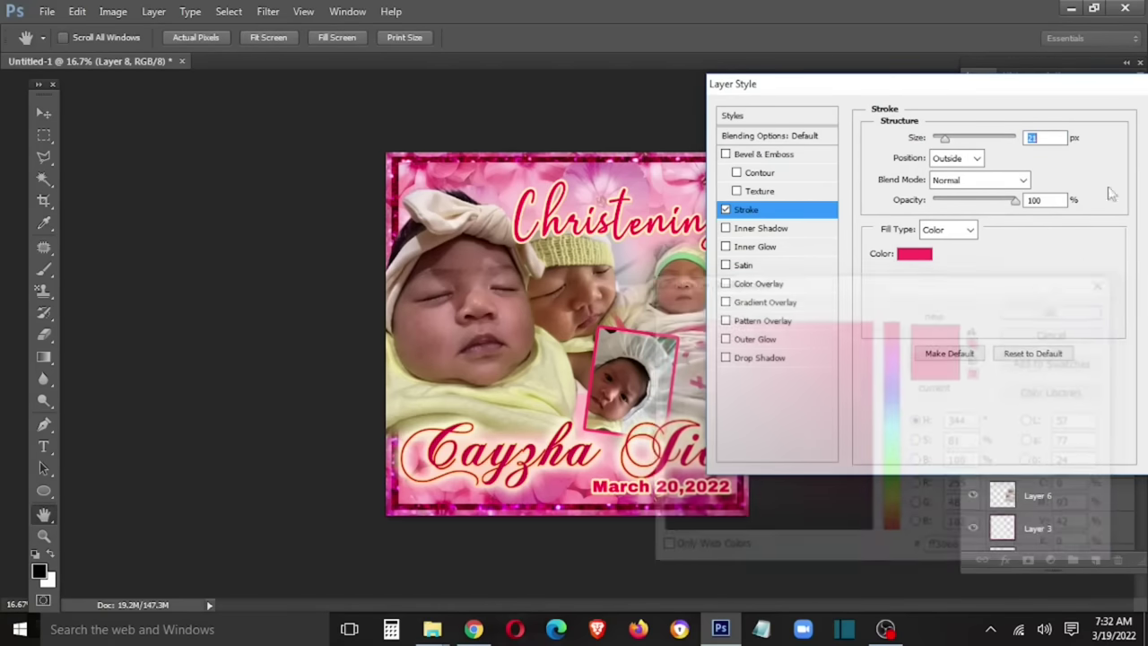
# - Add a widened Outer Glow, discarding a trial bevel, and apply the layer styles
pyautogui.moveTo(807, 84); pyautogui.dragTo(347, 437)
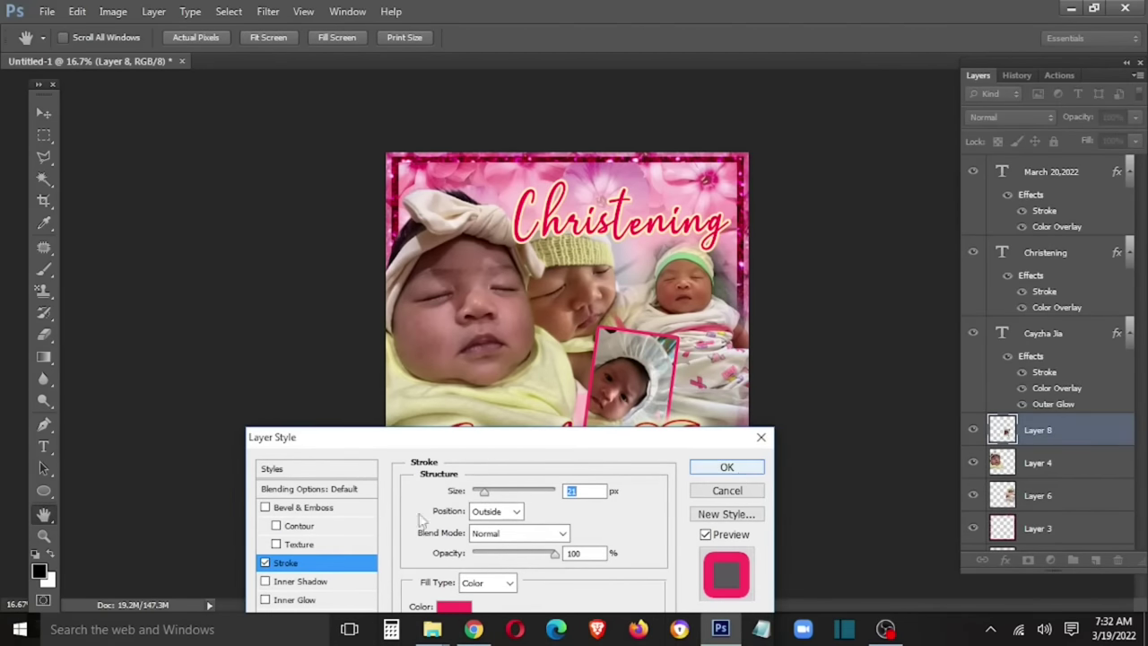
pyautogui.click(316, 510)
pyautogui.click(264, 507)
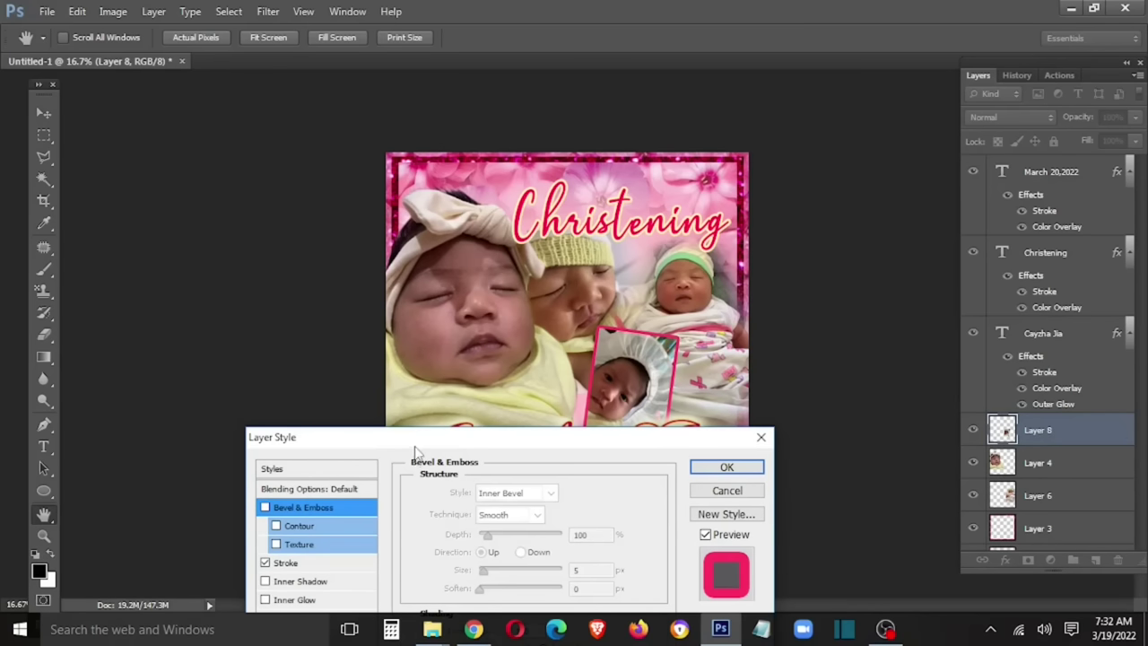
pyautogui.moveTo(409, 438); pyautogui.dragTo(854, 138)
pyautogui.click(762, 397)
pyautogui.moveTo(916, 319); pyautogui.dragTo(948, 347)
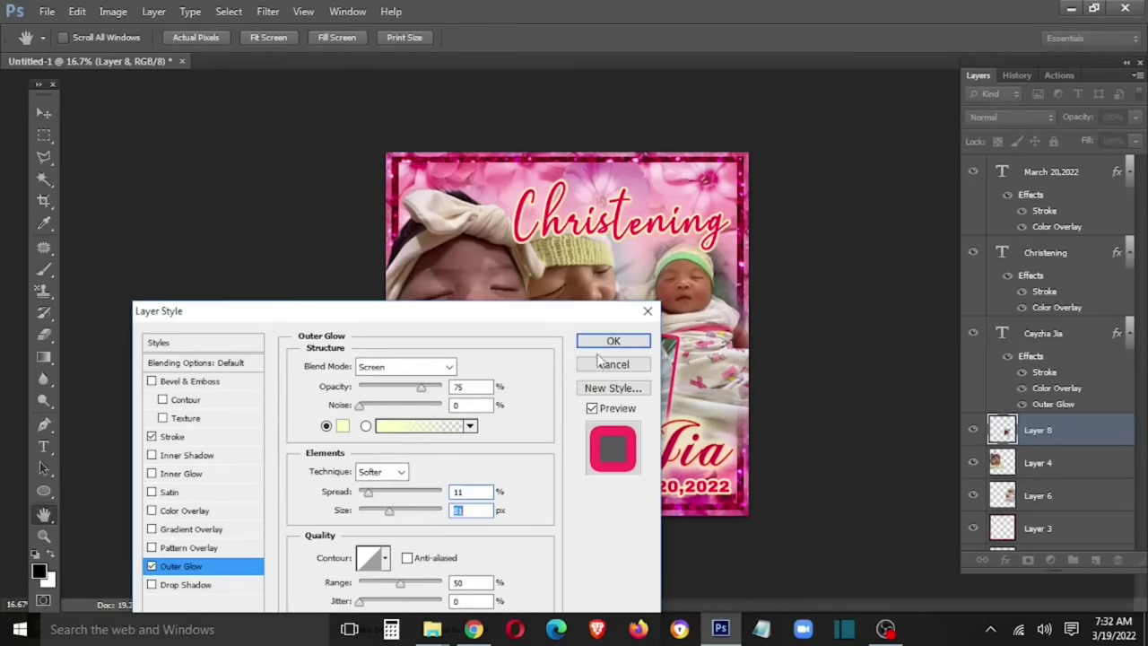
pyautogui.click(666, 339)
# - Shrink the bordered bonnet photo to about 94% and reposition it
pyautogui.moveTo(1037, 430)
pyautogui.mouseDown()
pyautogui.moveTo(636, 403)
pyautogui.moveTo(709, 399)
pyautogui.mouseUp()
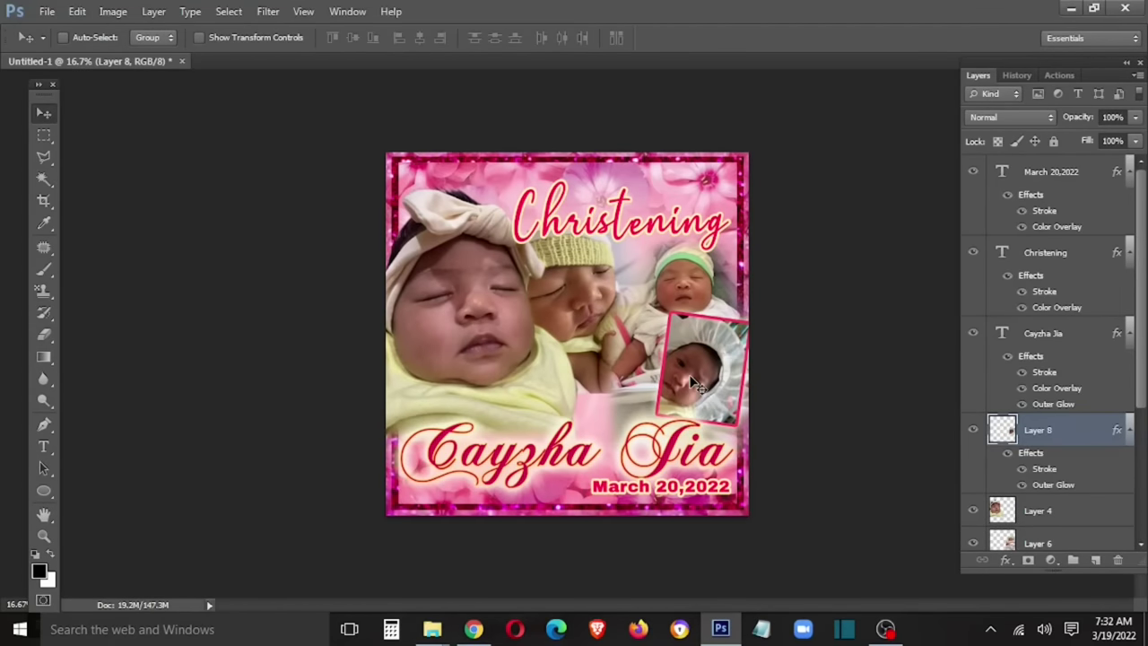
pyautogui.hotkey('ctrl', 't')
pyautogui.moveTo(658, 312); pyautogui.dragTo(664, 320)
pyautogui.press('Return')
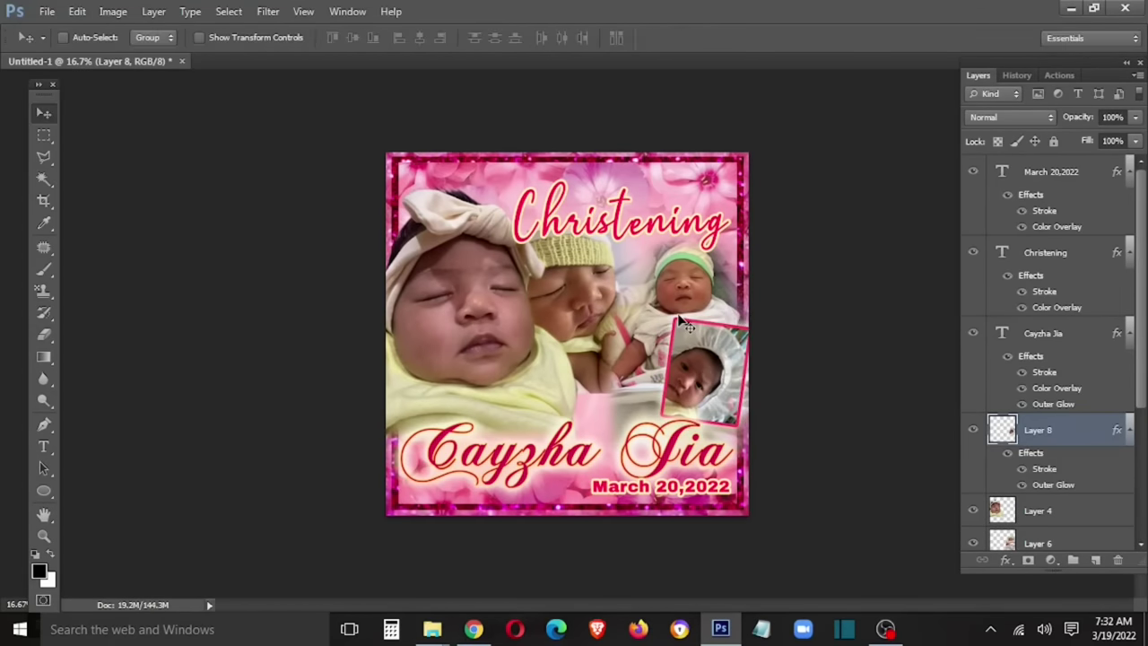
pyautogui.moveTo(737, 399); pyautogui.dragTo(654, 410)
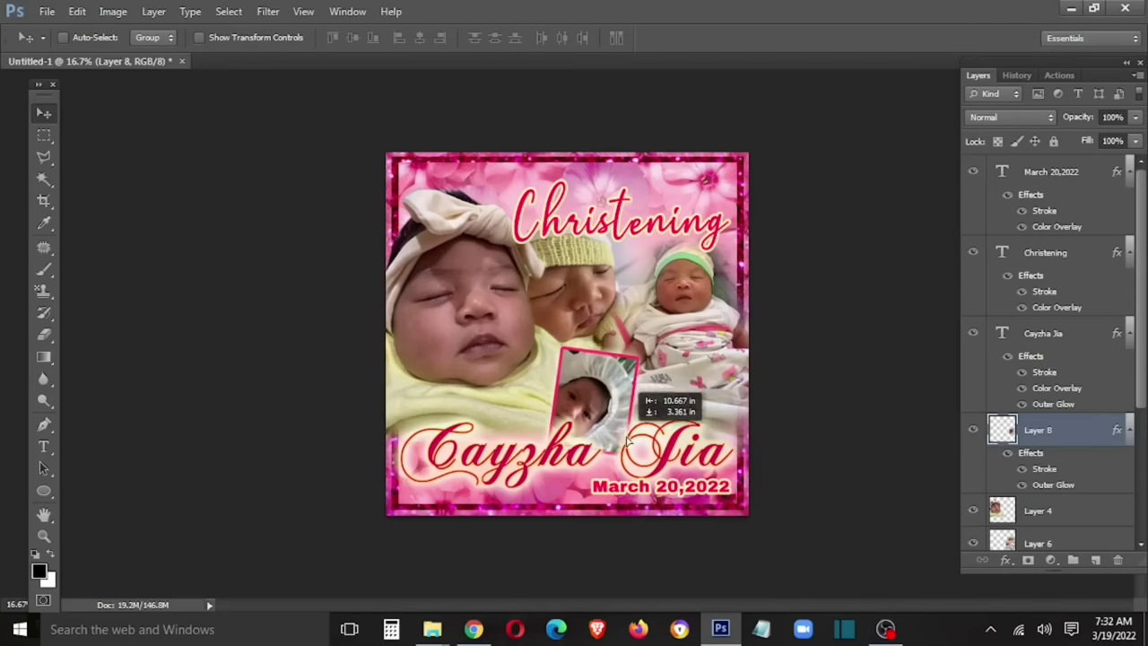
# - Move Layer 8 to the right edge and erase below the babies on Layer 7 to reveal pink
pyautogui.moveTo(654, 410)
pyautogui.mouseDown()
pyautogui.moveTo(749, 386)
pyautogui.moveTo(741, 404)
pyautogui.mouseUp()
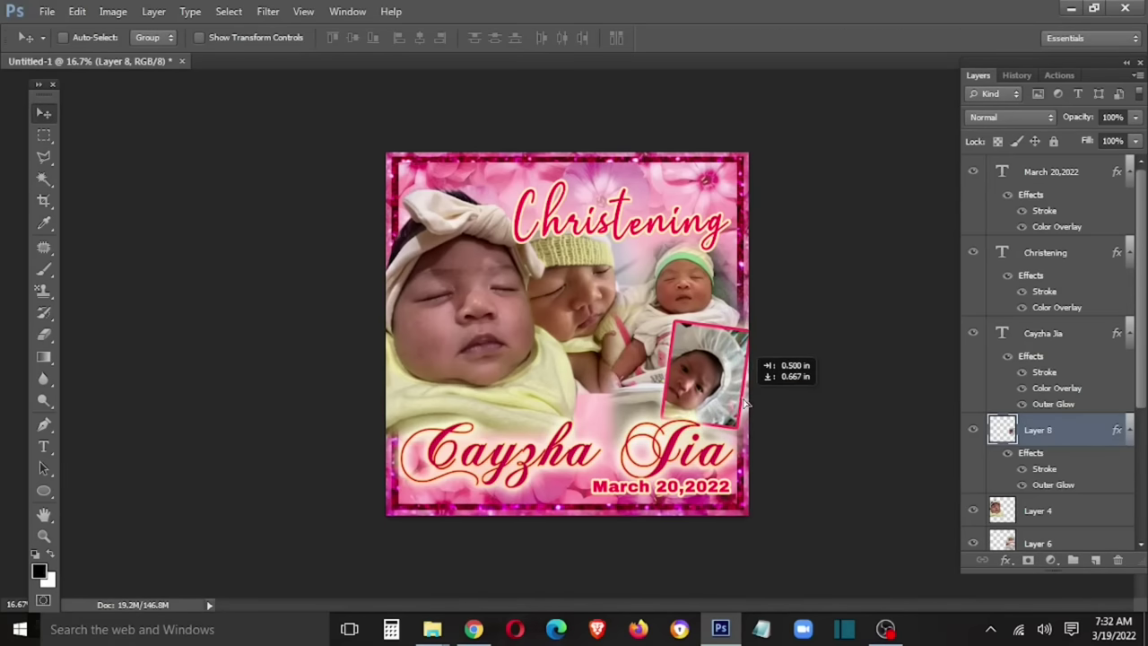
pyautogui.rightClick(590, 338)
pyautogui.click(610, 343)
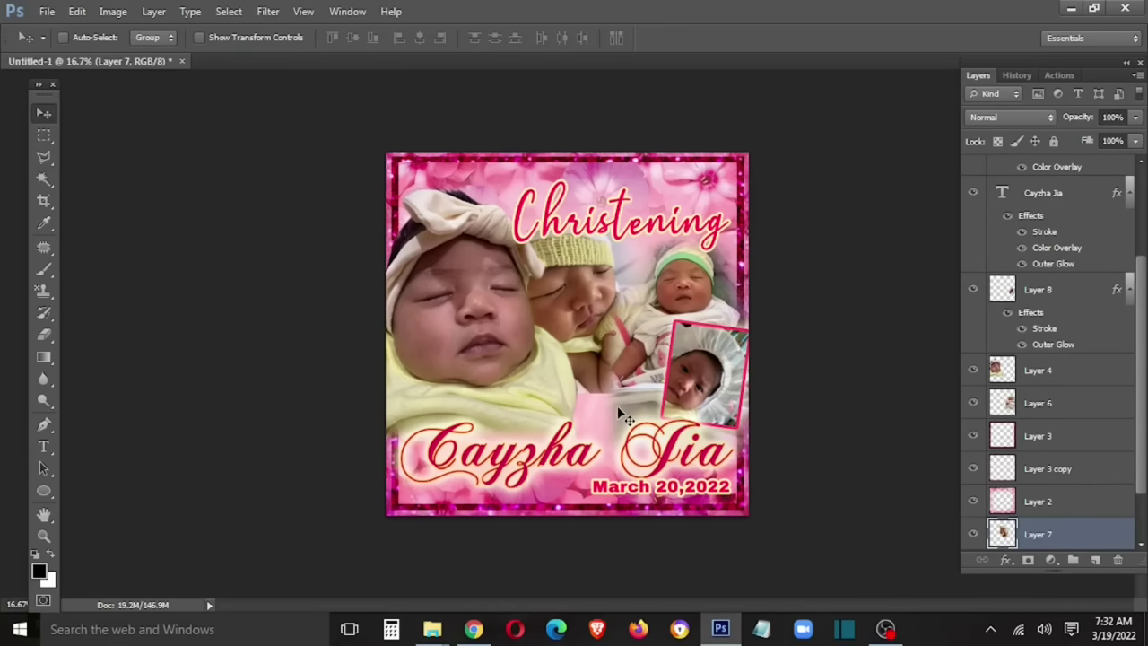
pyautogui.press('e')
pyautogui.moveTo(597, 404)
pyautogui.mouseDown()
pyautogui.moveTo(606, 412)
pyautogui.moveTo(574, 414)
pyautogui.moveTo(617, 415)
pyautogui.mouseUp()
pyautogui.press('v')
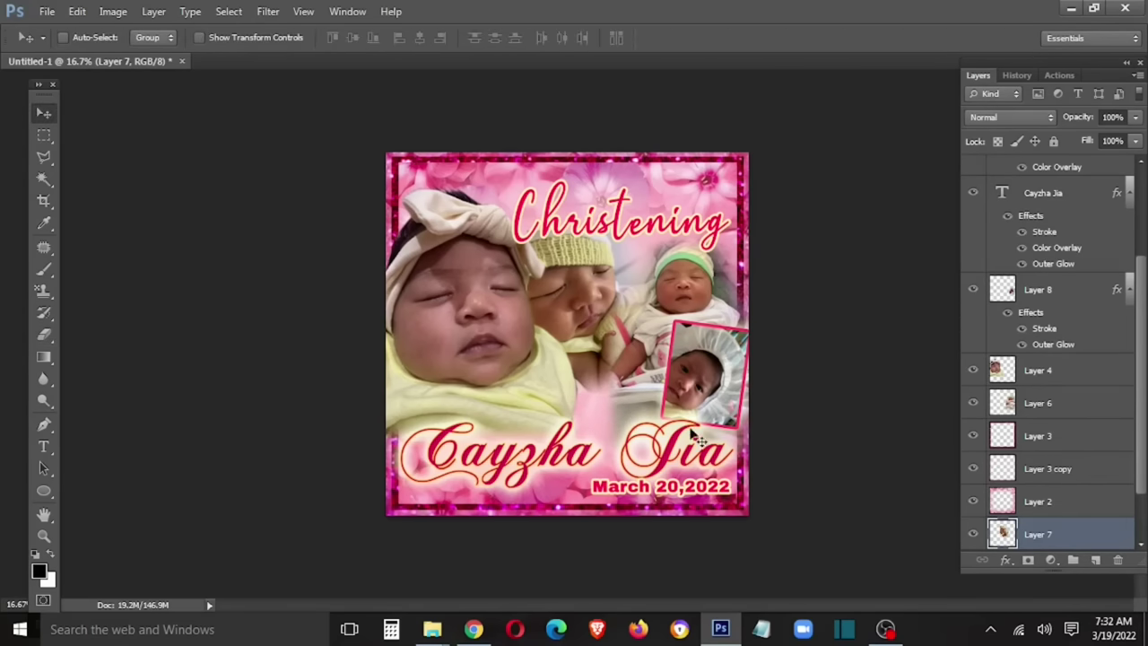
# - Enlarge the left baby photo, Layer 4, slightly
pyautogui.rightClick(526, 383)
pyautogui.click(549, 379)
pyautogui.hotkey('ctrl', 't')
pyautogui.moveTo(581, 444)
pyautogui.mouseDown()
pyautogui.moveTo(605, 456)
pyautogui.moveTo(587, 453)
pyautogui.mouseUp()
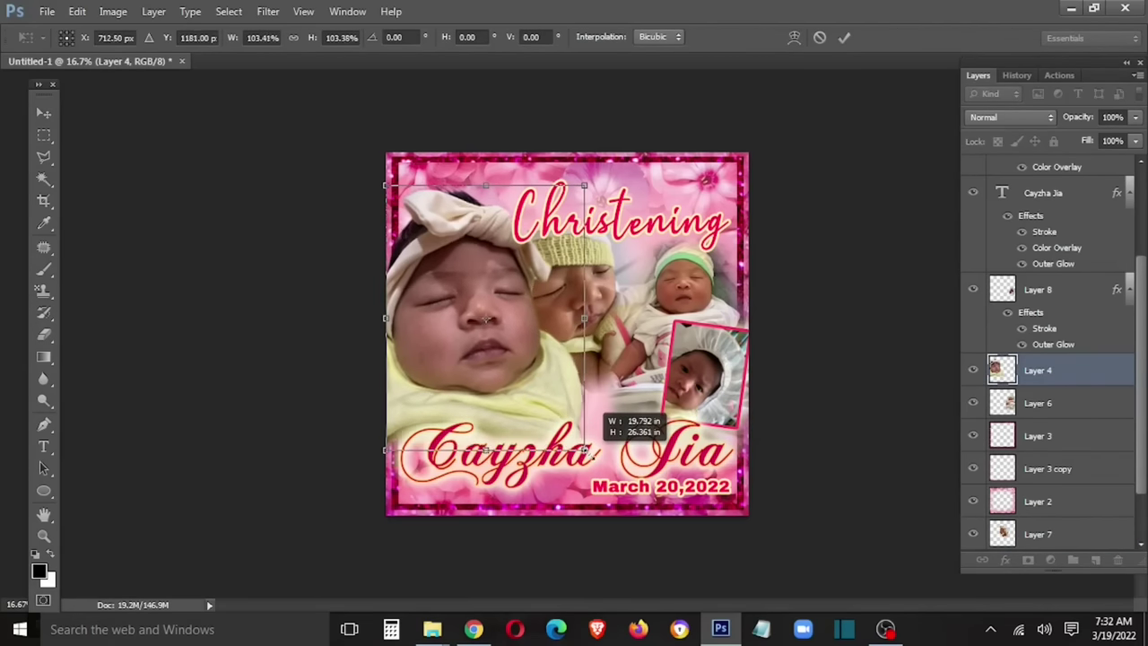
pyautogui.press('Return')
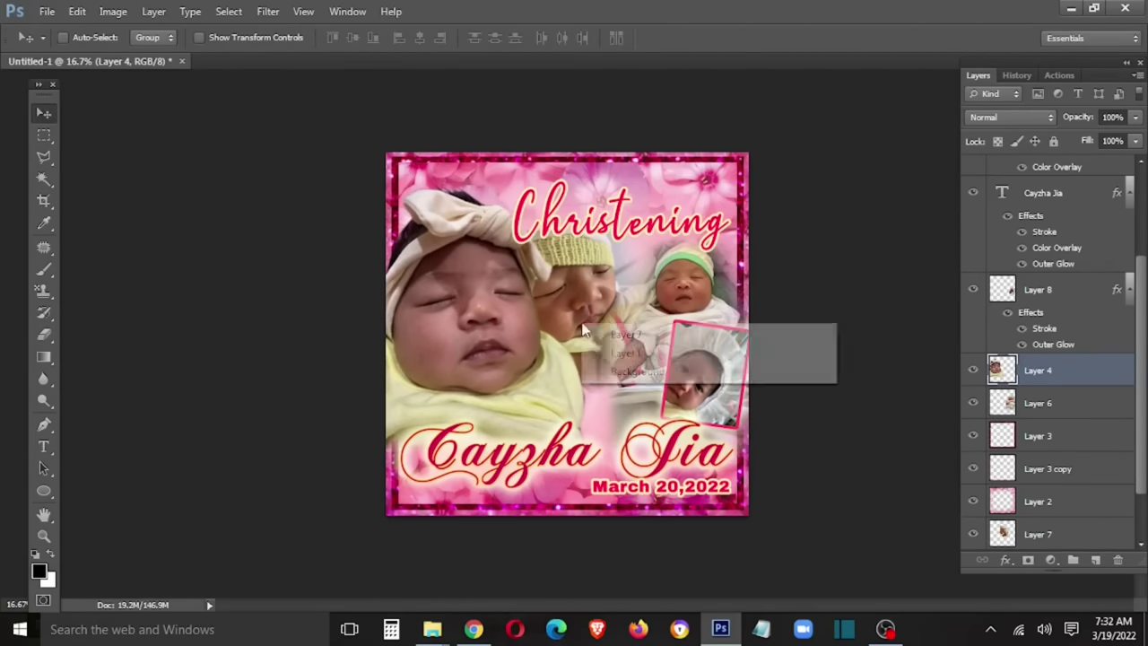
# - Nudge the green-cap Layer 6 and enlarge the middle Layer 7 photo to about 110%
pyautogui.rightClick(691, 282)
pyautogui.click(708, 293)
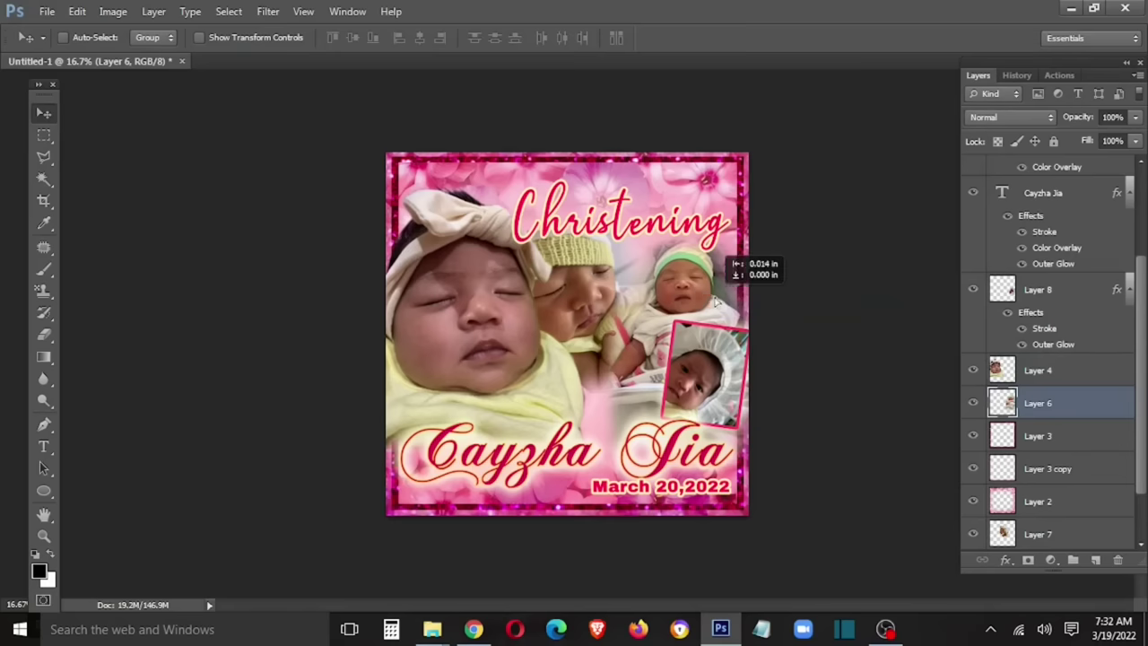
pyautogui.moveTo(704, 296); pyautogui.dragTo(714, 303)
pyautogui.rightClick(602, 310)
pyautogui.click(717, 316)
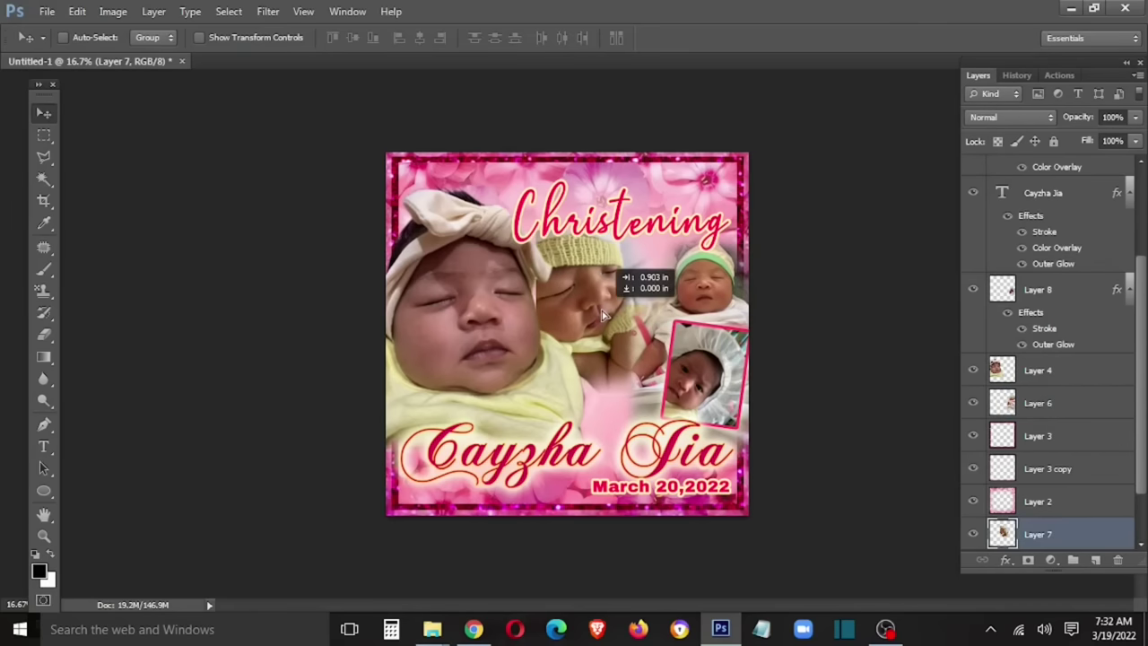
pyautogui.hotkey('ctrl', 't')
pyautogui.moveTo(657, 392); pyautogui.dragTo(672, 406)
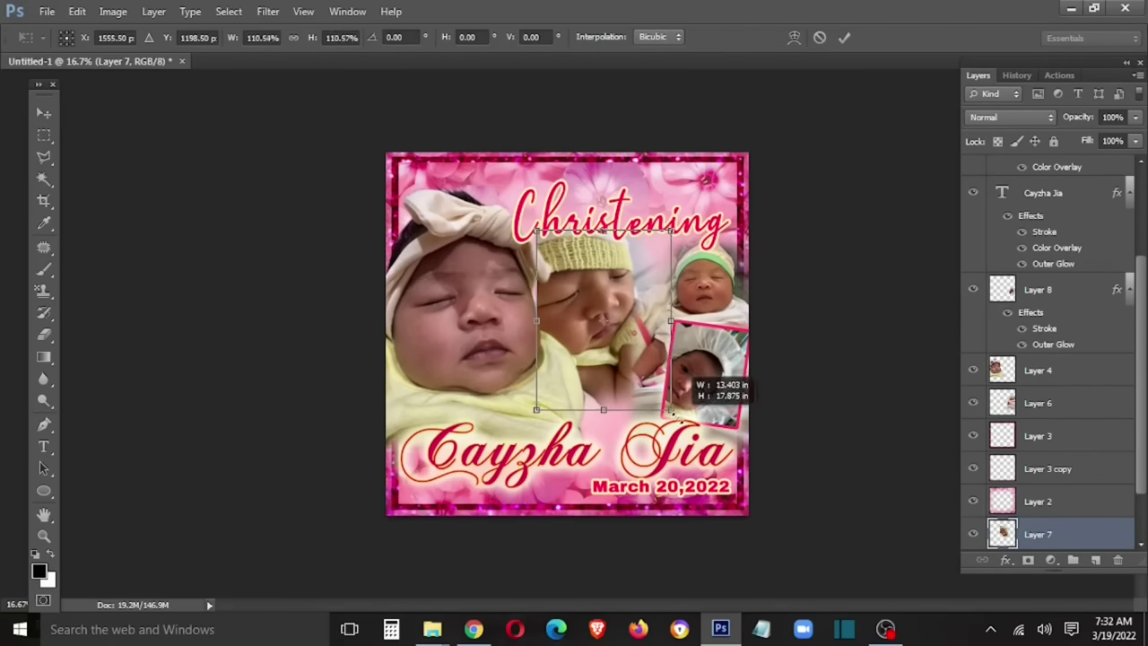
pyautogui.press('Return')
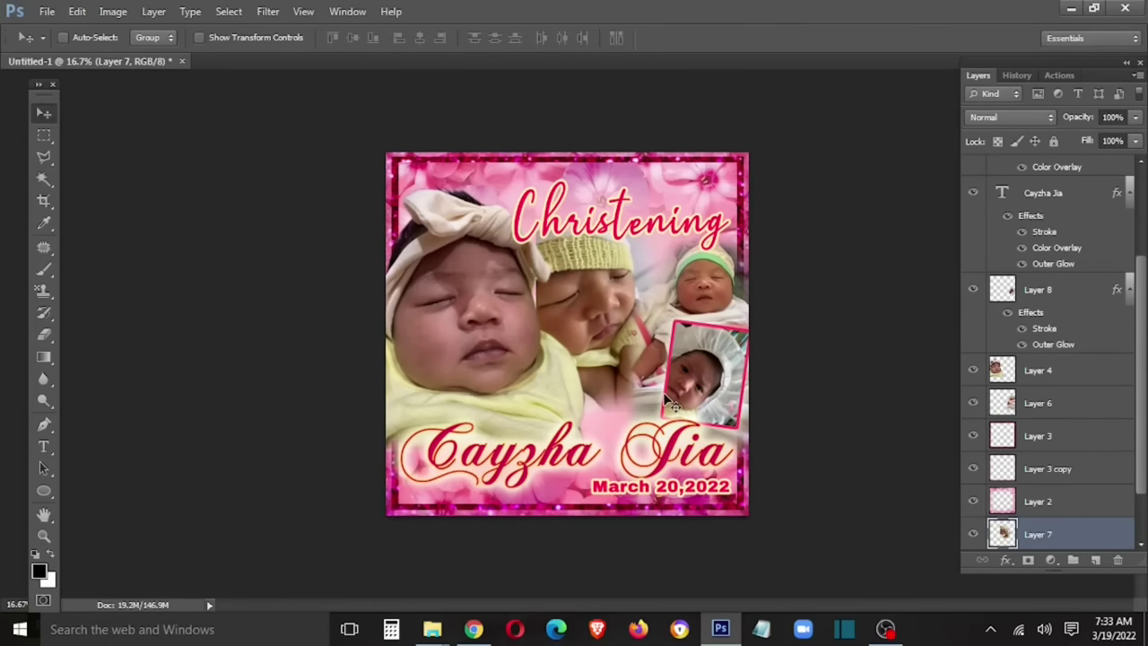
# - Start editing the Christening heading text, then cancel, leaving it unchanged
pyautogui.press('t')
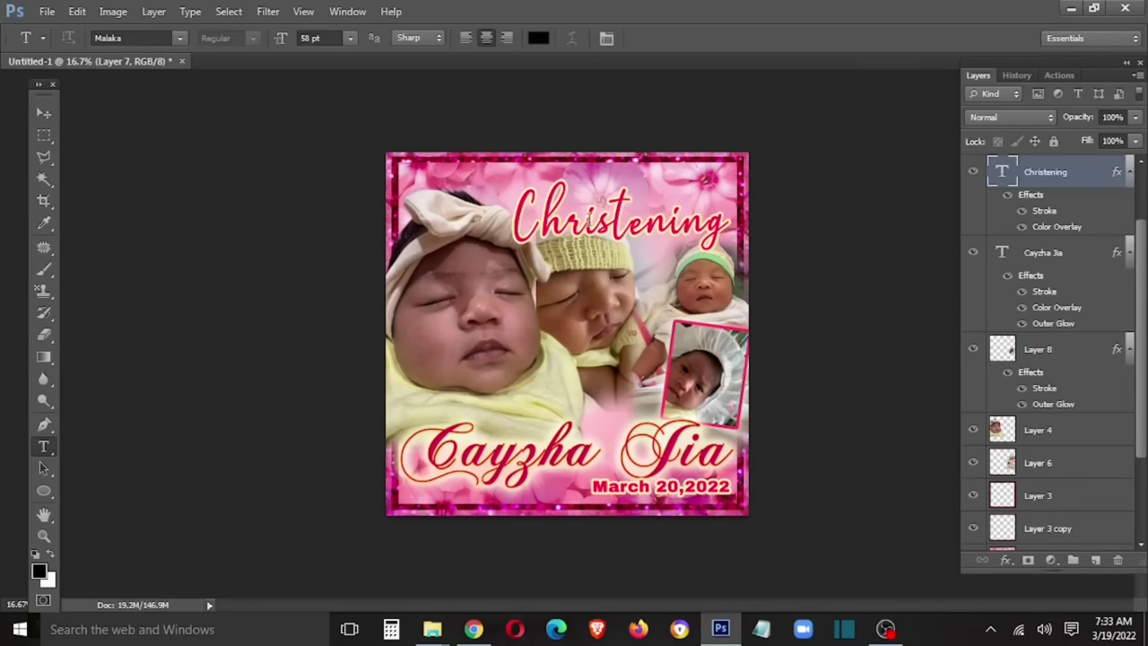
pyautogui.doubleClick(619, 220)
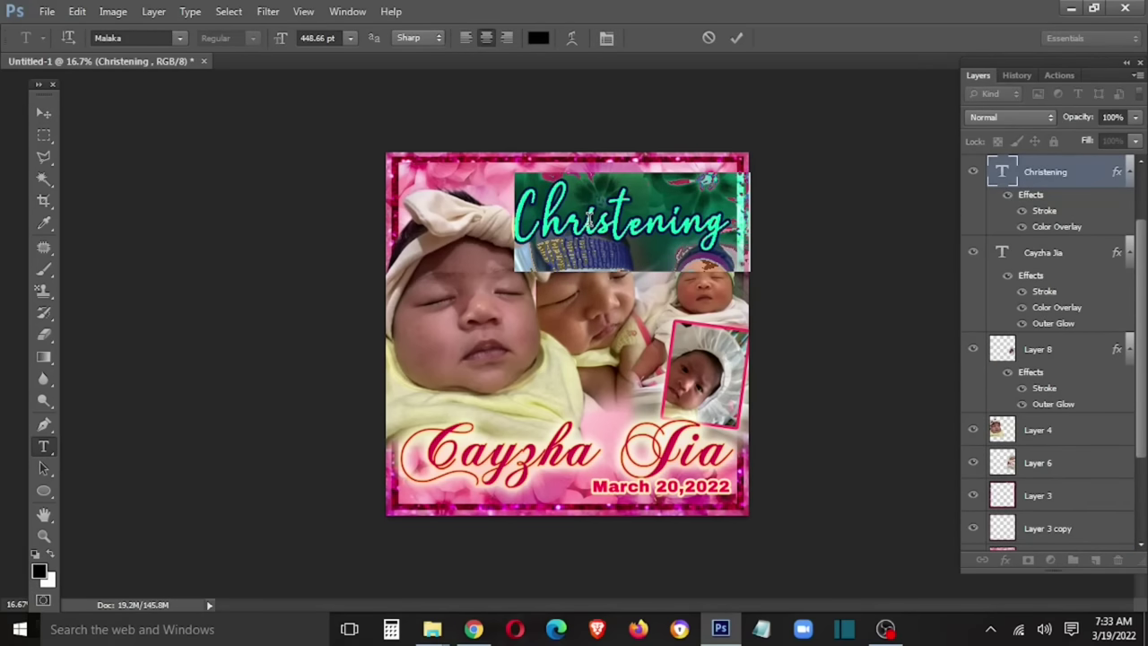
pyautogui.write('CH')
pyautogui.press('BackSpace')
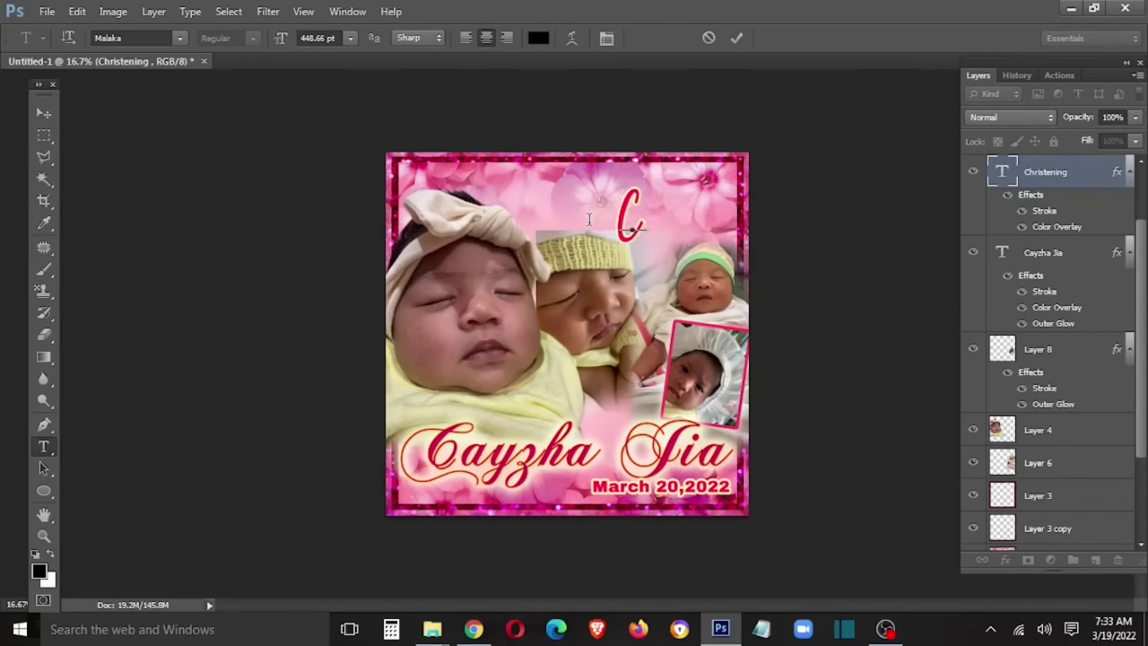
pyautogui.write('h')
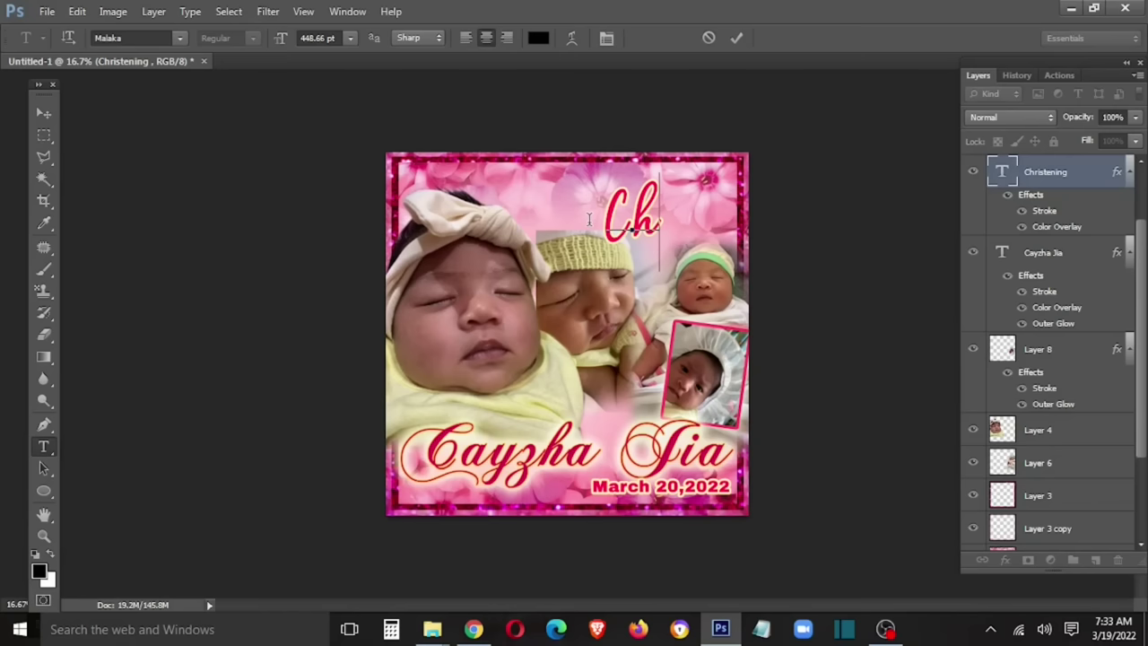
pyautogui.press('Escape')
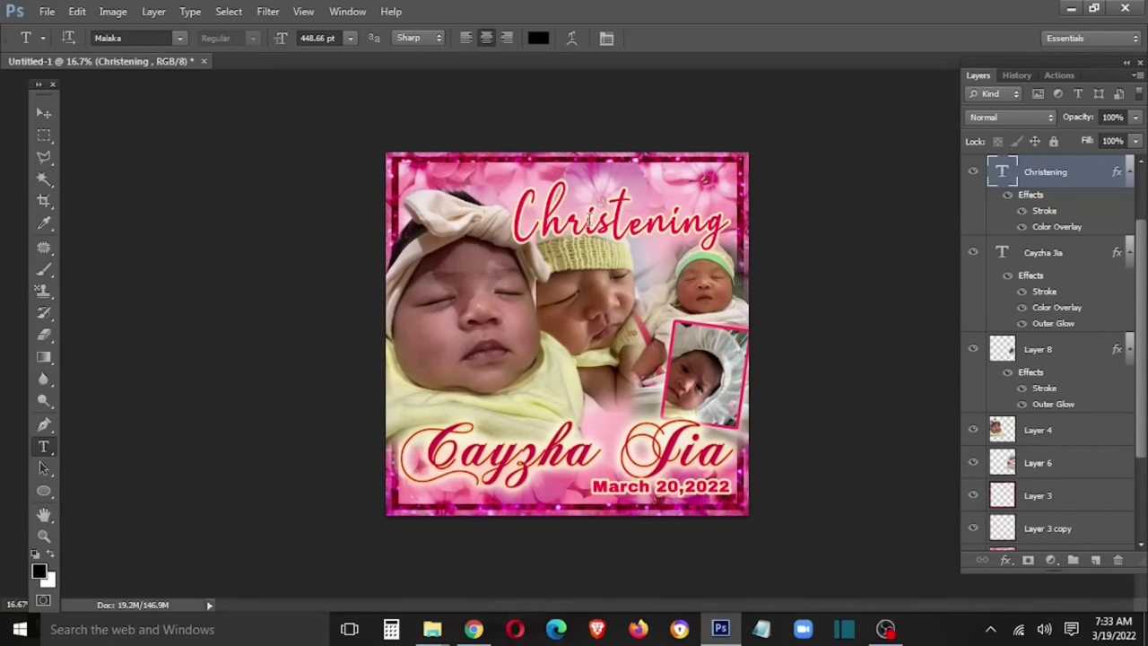
pyautogui.press('v')
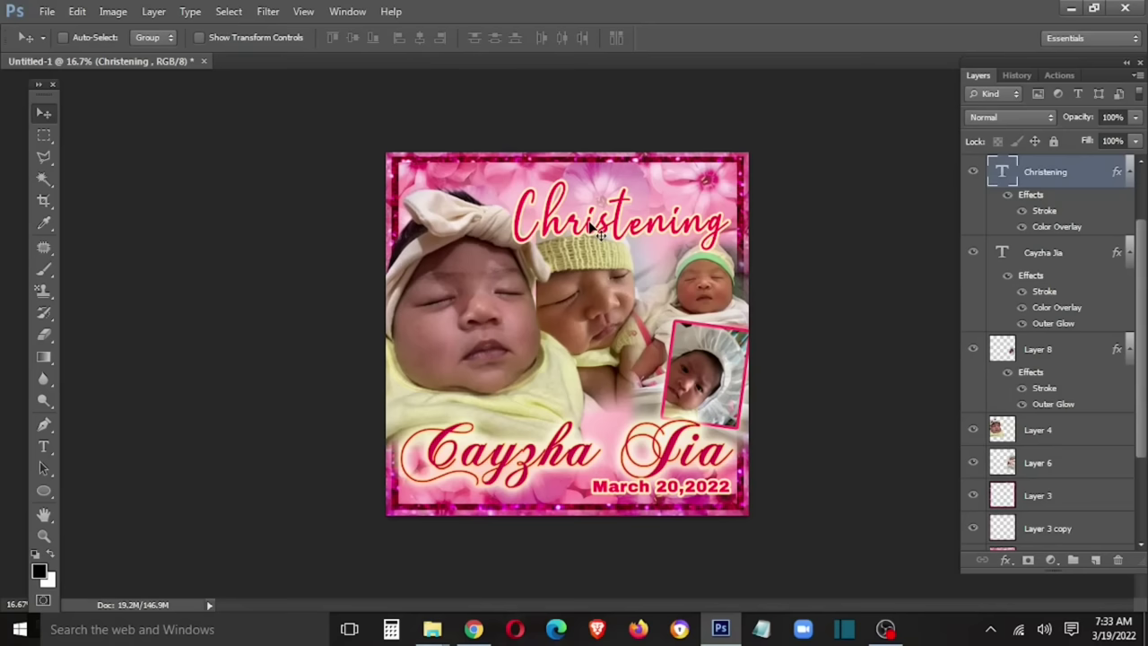
# - Duplicate the Christening heading and change the copy's text to 'My'
pyautogui.moveTo(599, 231); pyautogui.dragTo(543, 314)
pyautogui.doubleClick(580, 323)
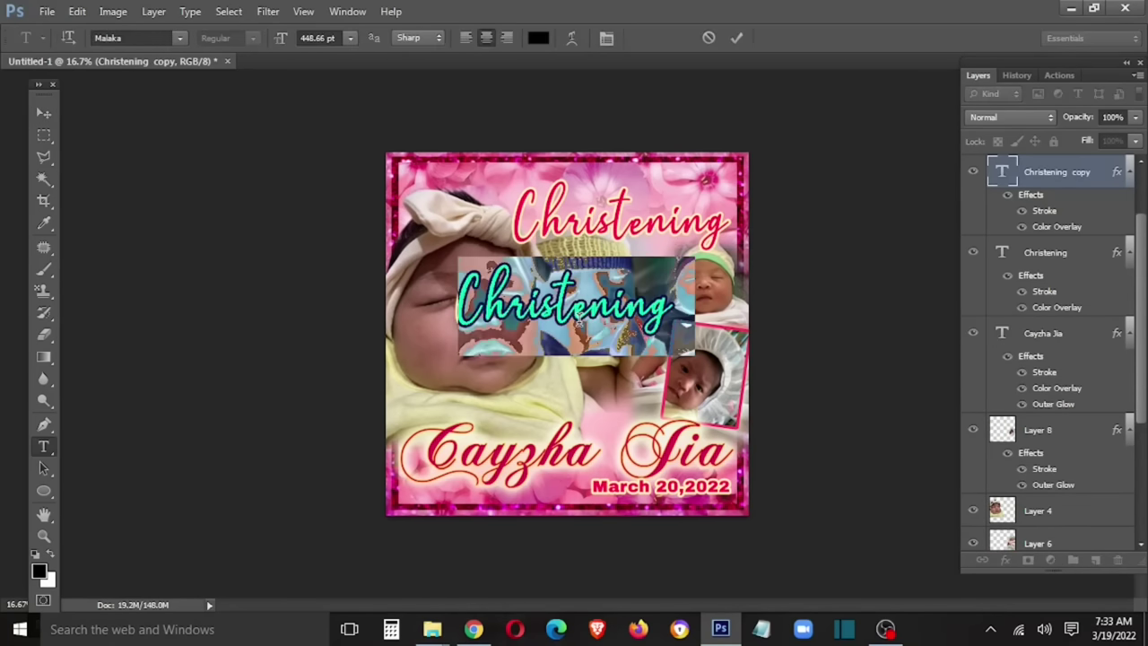
pyautogui.write('my')
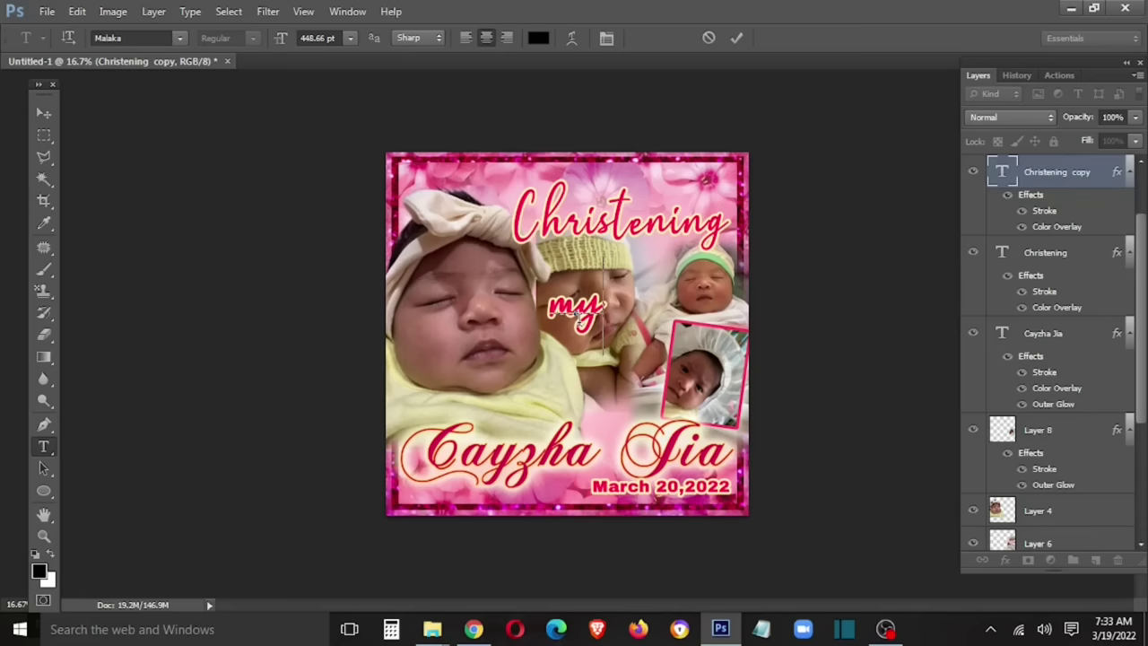
pyautogui.hotkey('ctrl', 'Return')
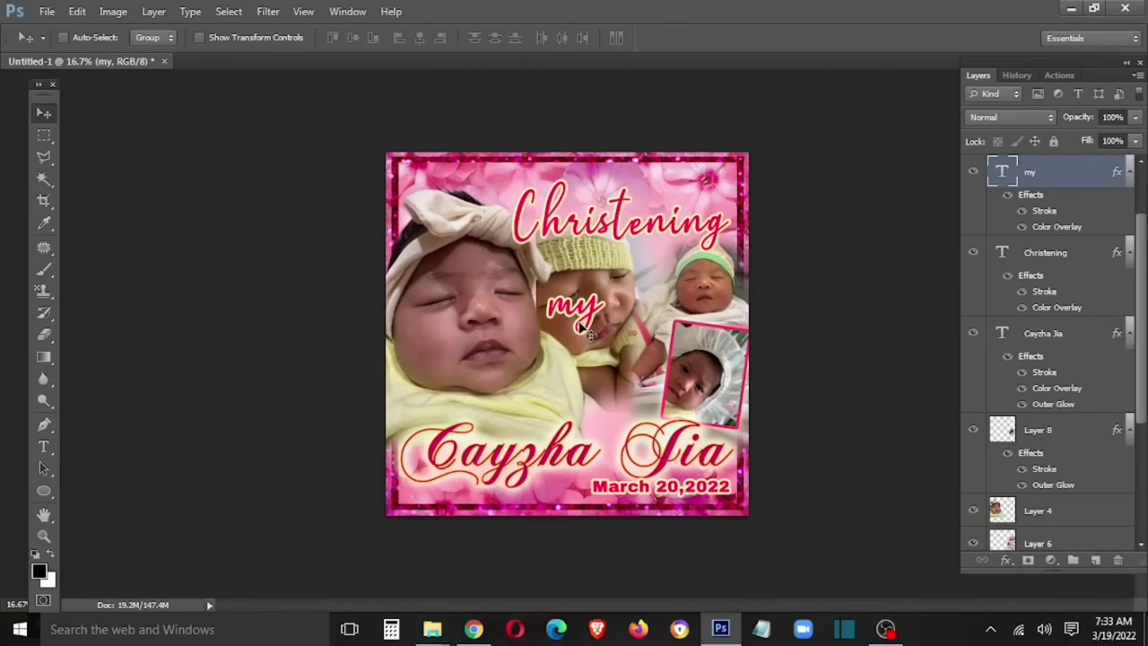
pyautogui.click(515, 314)
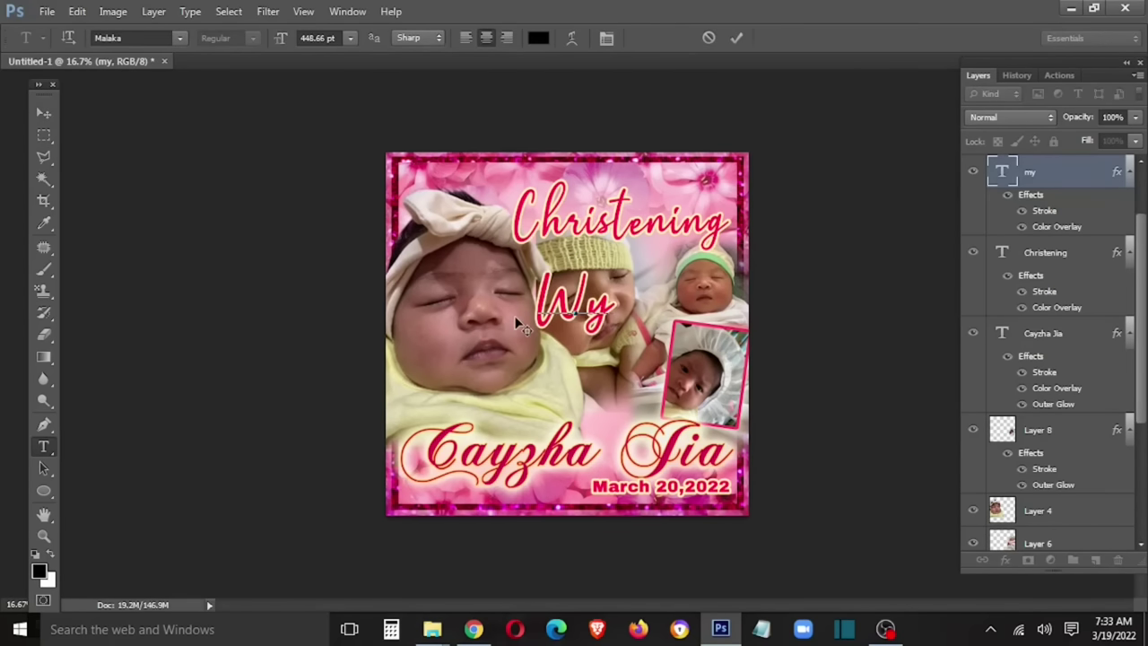
pyautogui.write('M')
pyautogui.hotkey('ctrl', 'Return')
# - Move 'My' to just above the left of Christening and scale it down
pyautogui.press('v')
pyautogui.moveTo(611, 284)
pyautogui.mouseDown()
pyautogui.moveTo(655, 163)
pyautogui.moveTo(527, 182)
pyautogui.mouseUp()
pyautogui.hotkey('ctrl', 't')
pyautogui.press('Return')
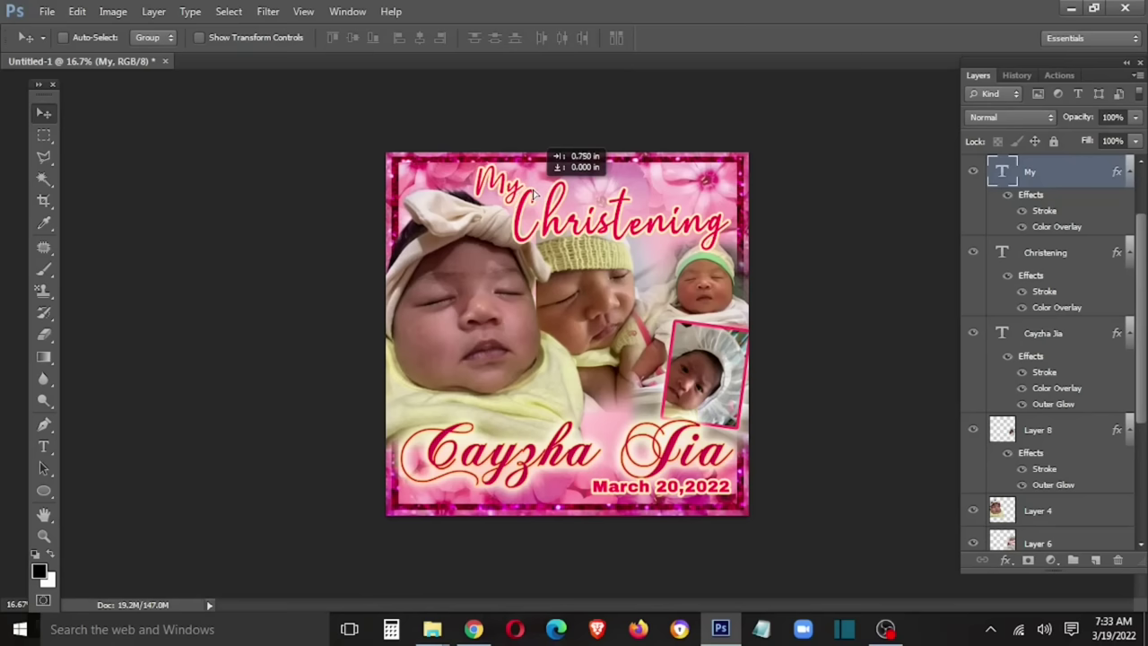
pyautogui.moveTo(528, 182); pyautogui.dragTo(531, 196)
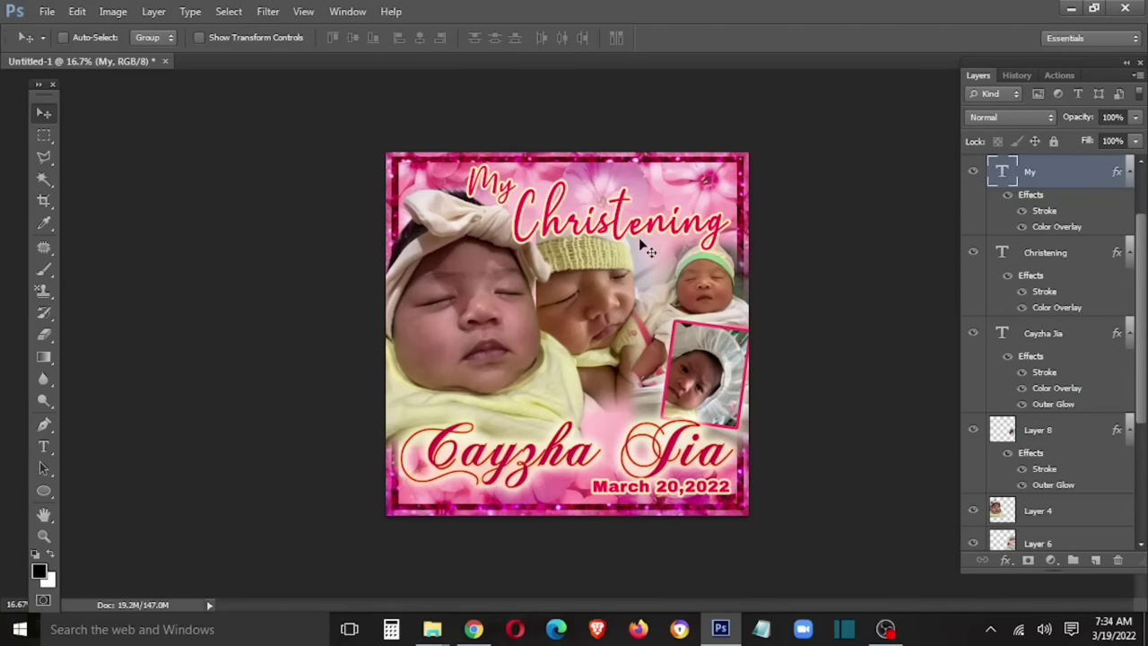
# - Nudge the Christening text slightly lower, then select the March 20,2022 date layer
pyautogui.rightClick(661, 226)
pyautogui.click(691, 235)
pyautogui.moveTo(690, 243)
pyautogui.mouseDown()
pyautogui.moveTo(690, 231)
pyautogui.moveTo(690, 246)
pyautogui.mouseUp()
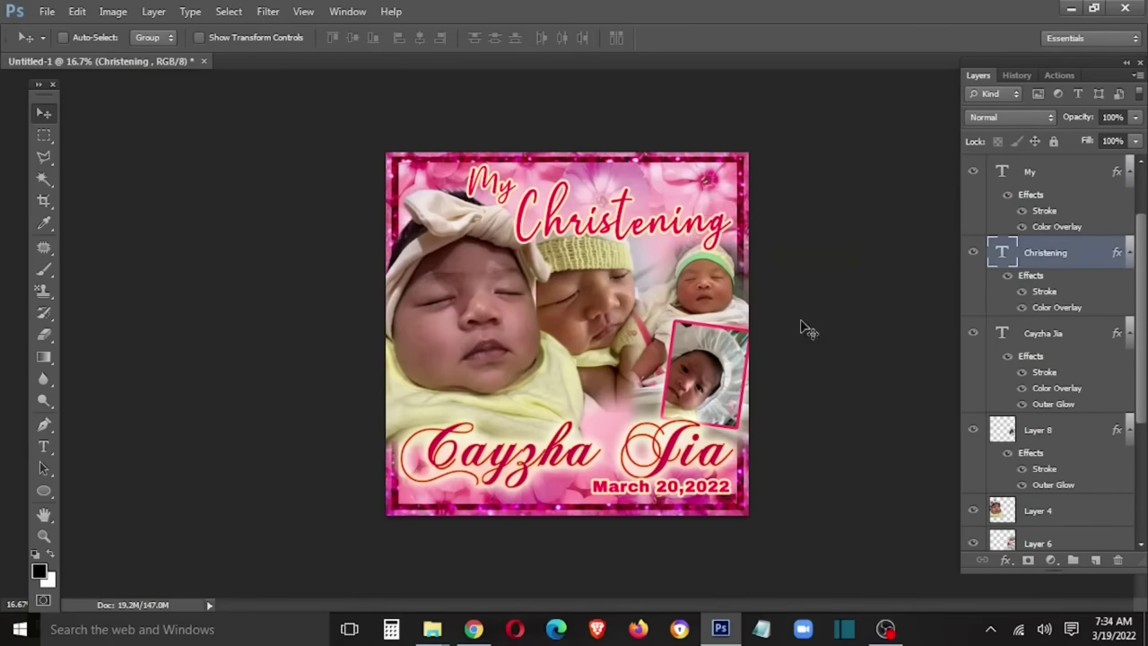
pyautogui.scroll(-3, 1090, 352)
pyautogui.scroll(3, 1090, 352)
pyautogui.click(1094, 254)
pyautogui.click(1064, 183)
# - Add a new layer with a white Color Overlay and place the watermark across the image's middle
pyautogui.click(1095, 560)
pyautogui.rightClick(1049, 175)
pyautogui.click(928, 47)
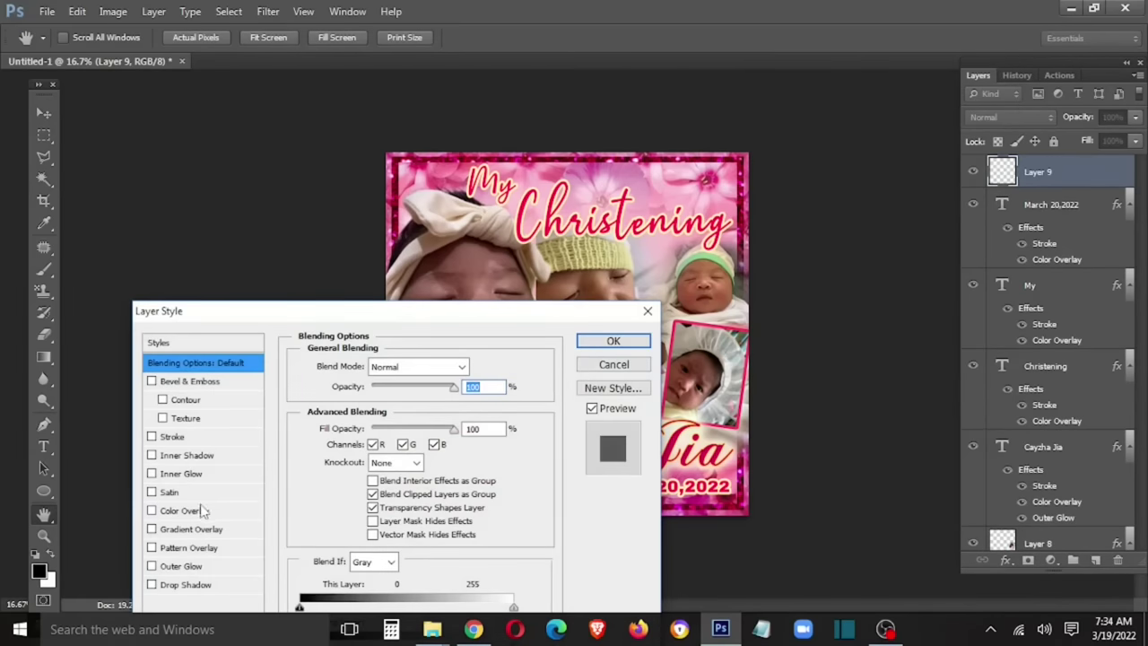
pyautogui.click(203, 511)
pyautogui.click(477, 365)
pyautogui.click(660, 321)
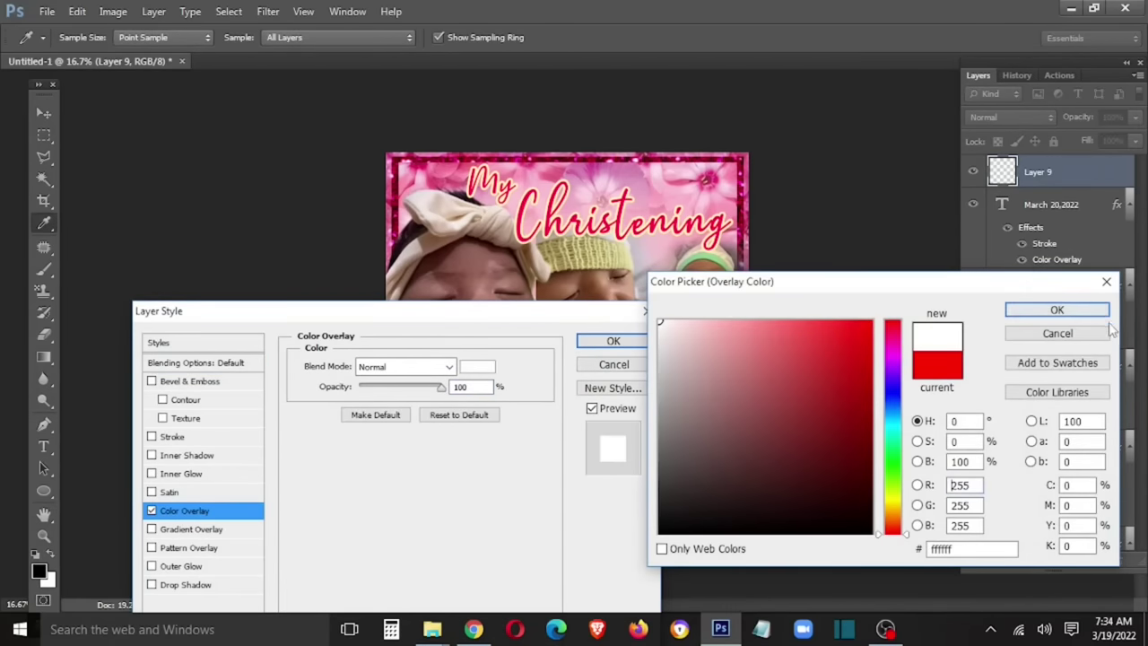
pyautogui.click(1056, 310)
pyautogui.click(599, 346)
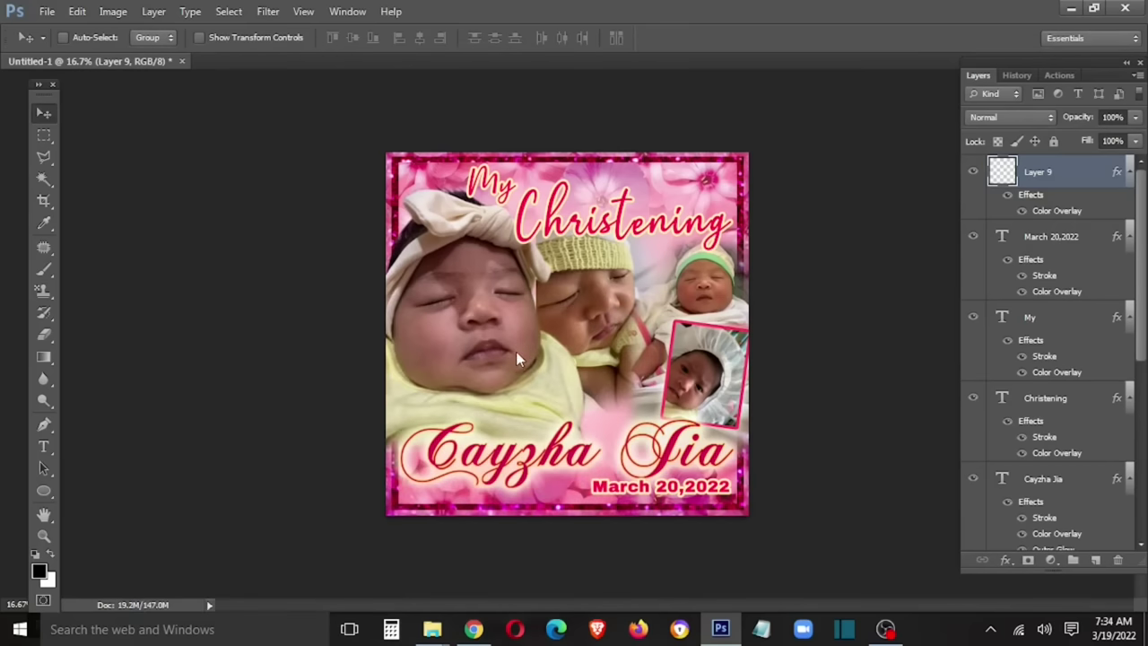
pyautogui.moveTo(516, 355); pyautogui.dragTo(639, 408)
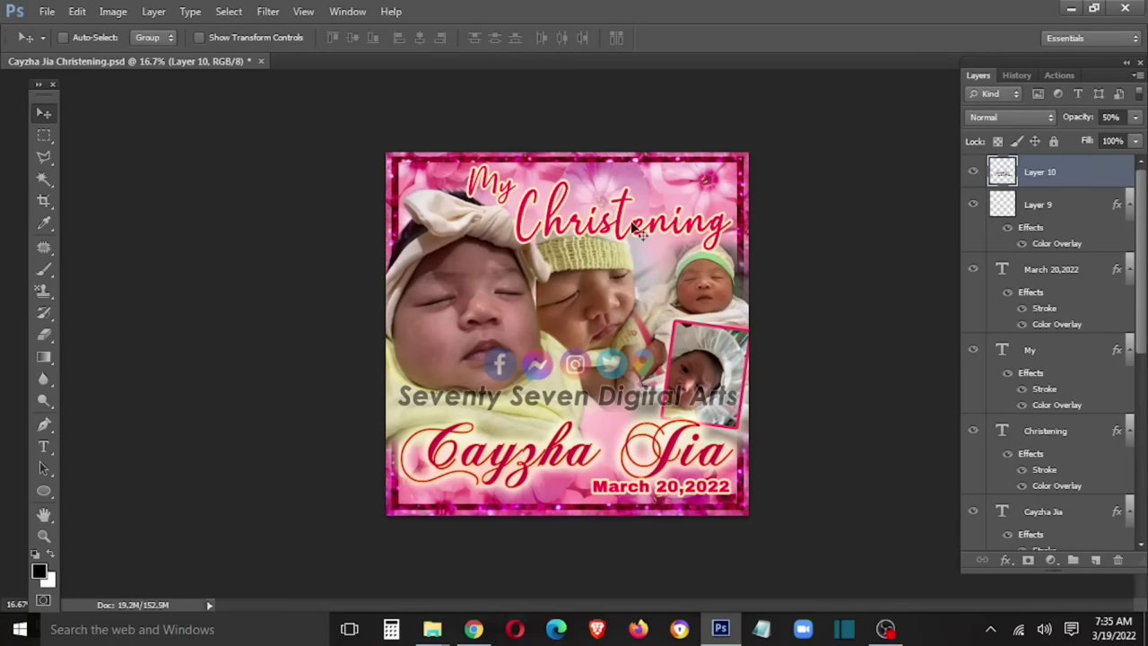
# - Select Layer 9 and briefly check its blending options before closing them
pyautogui.click(1082, 221)
pyautogui.rightClick(1064, 220)
pyautogui.click(905, 46)
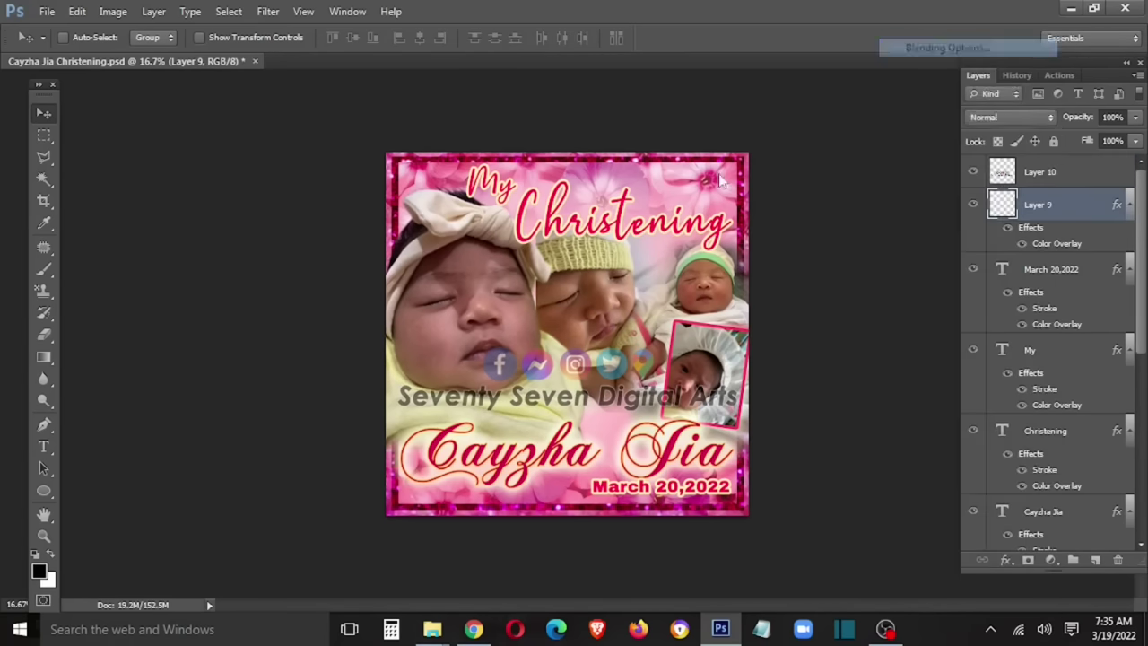
pyautogui.press('Escape')
# - Switch to the Brush tool and load the Assorted Brushes set, skipping the save
pyautogui.press('b')
pyautogui.click(84, 38)
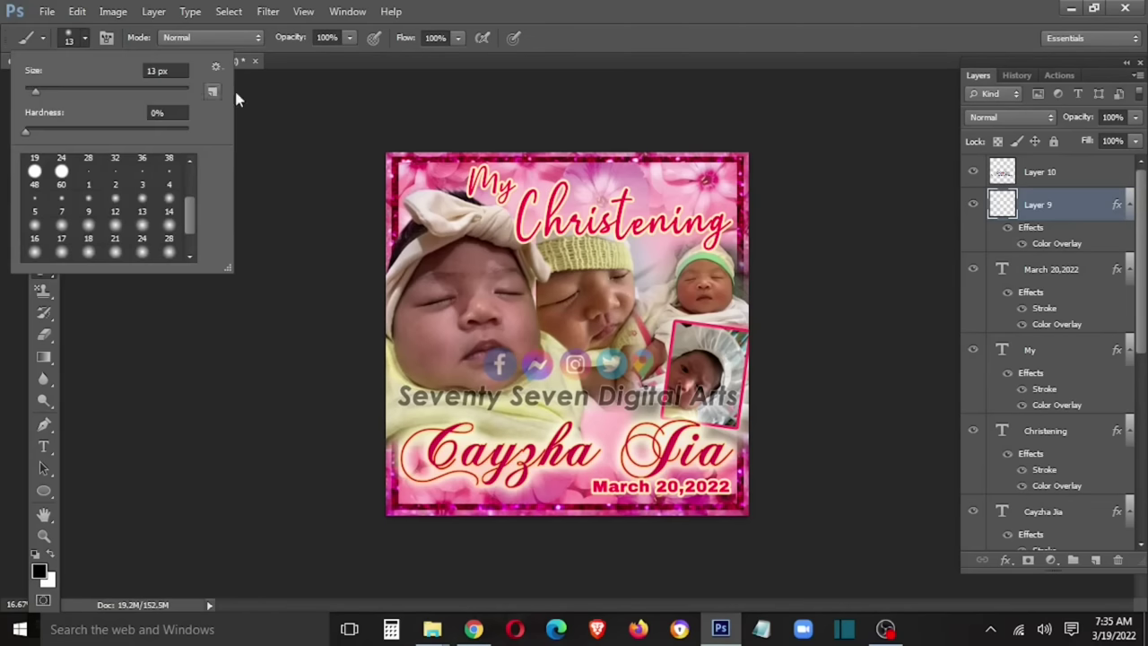
pyautogui.click(216, 68)
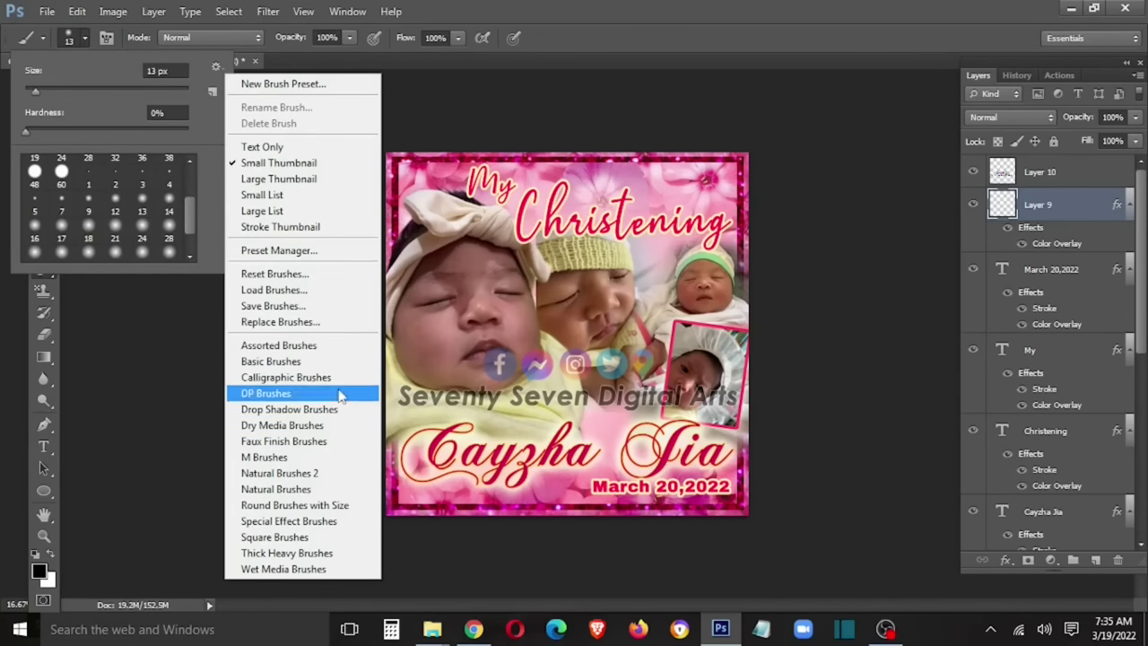
pyautogui.click(348, 345)
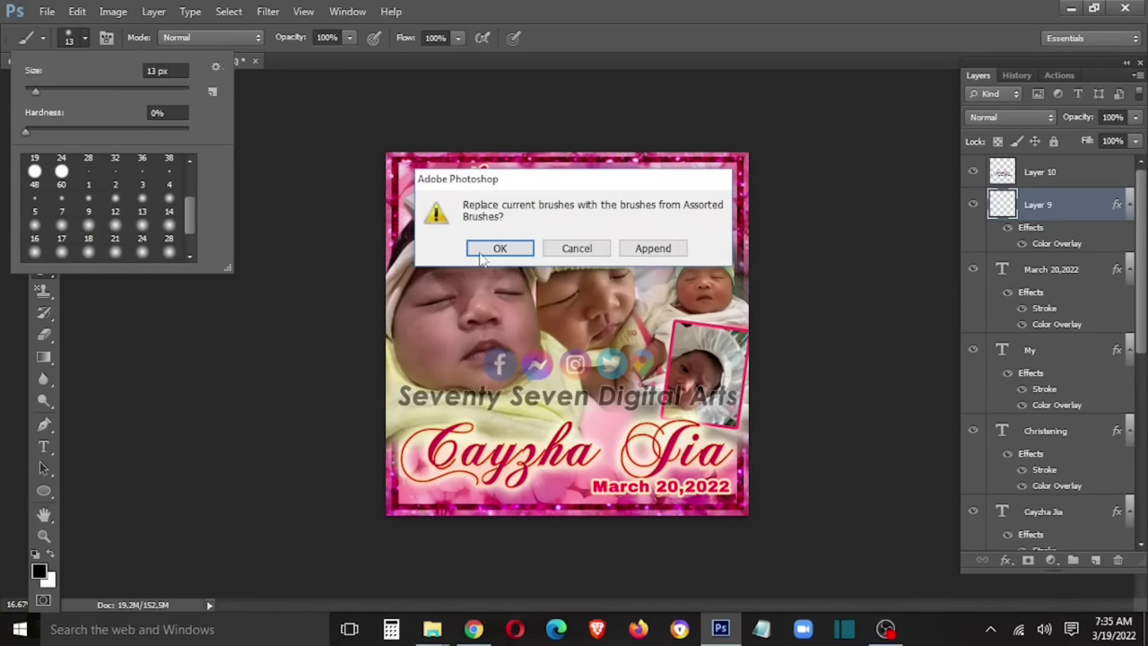
pyautogui.click(484, 253)
pyautogui.click(523, 250)
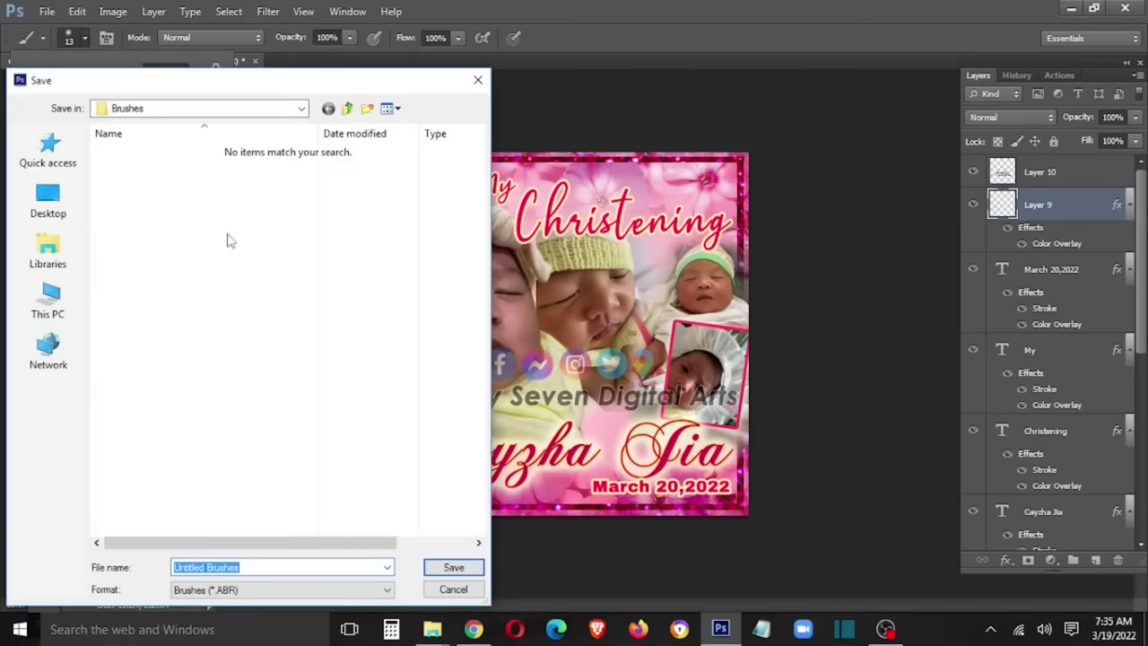
pyautogui.click(458, 589)
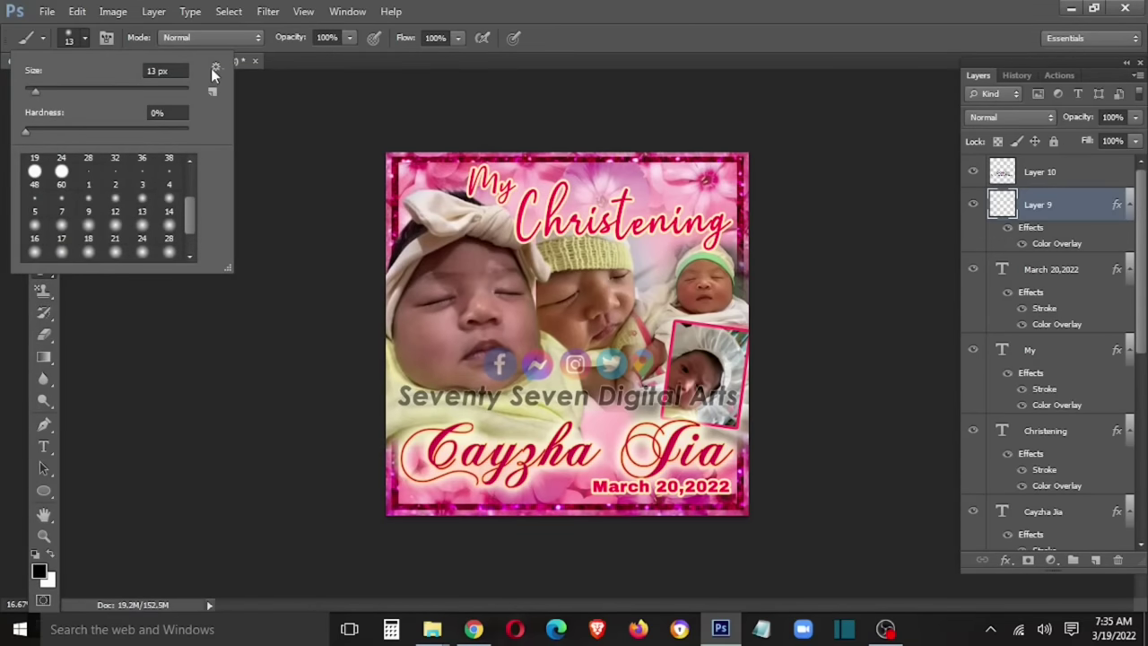
# - Append Basic Brushes, then replace the set with Assorted Brushes again without saving
pyautogui.click(215, 72)
pyautogui.click(339, 361)
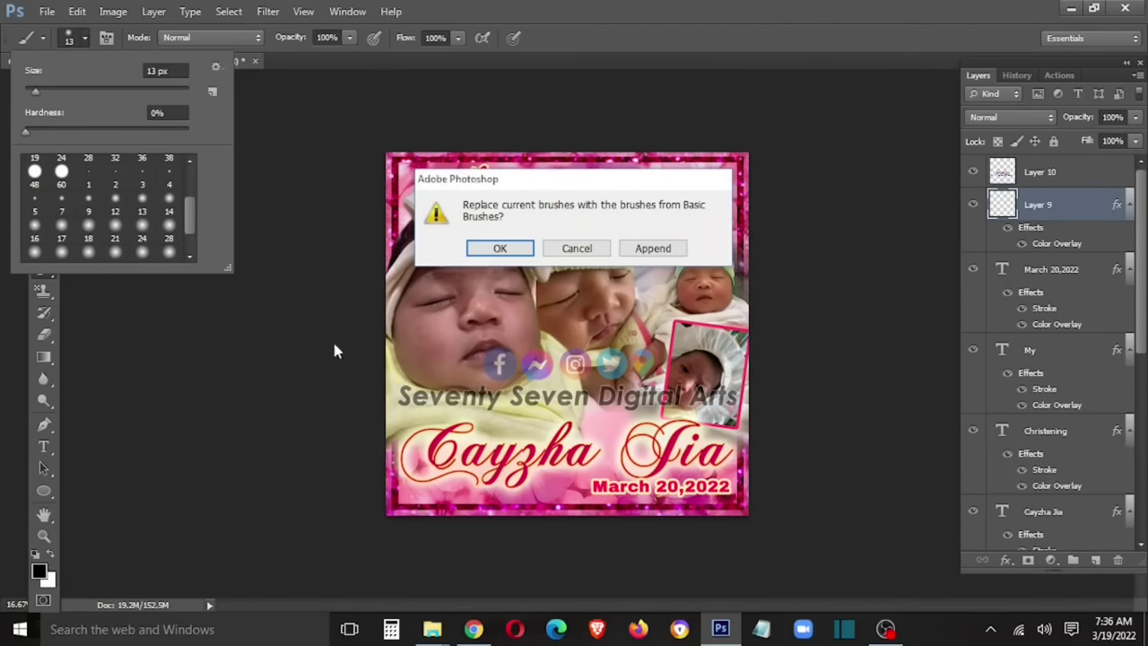
pyautogui.click(644, 247)
pyautogui.click(216, 67)
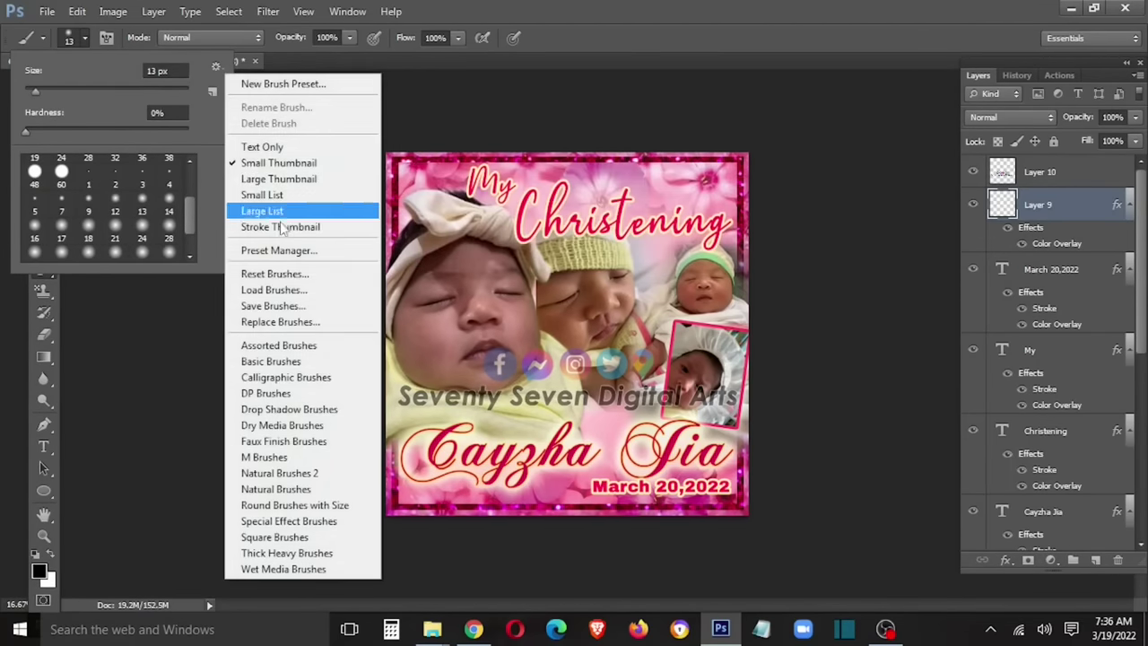
pyautogui.click(344, 345)
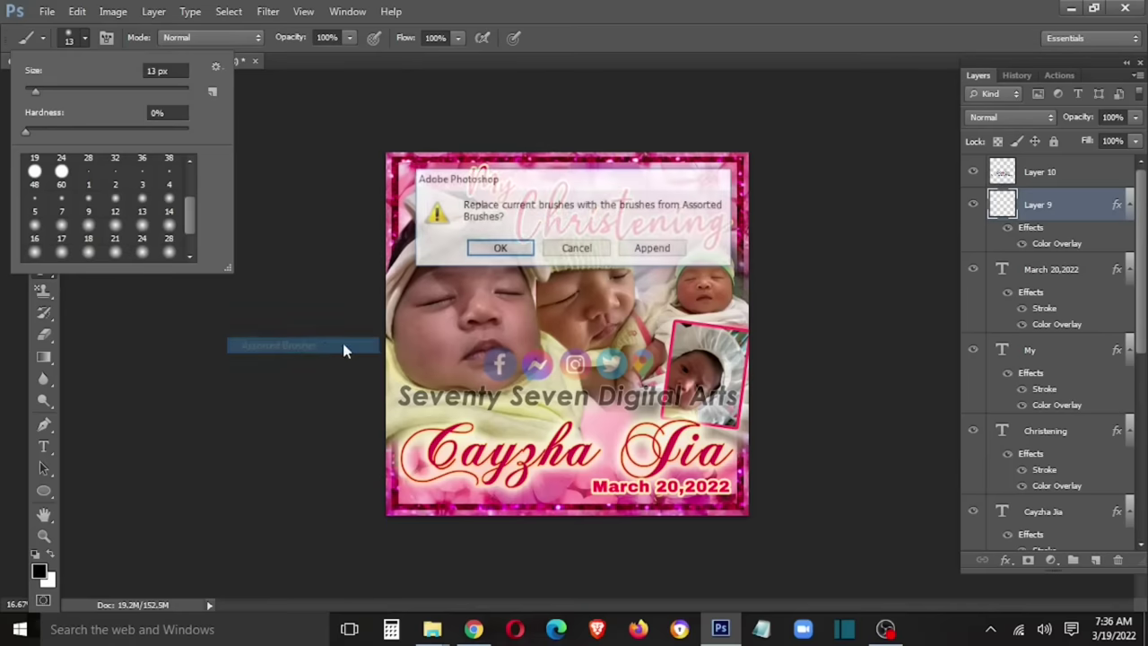
pyautogui.click(502, 248)
pyautogui.click(570, 249)
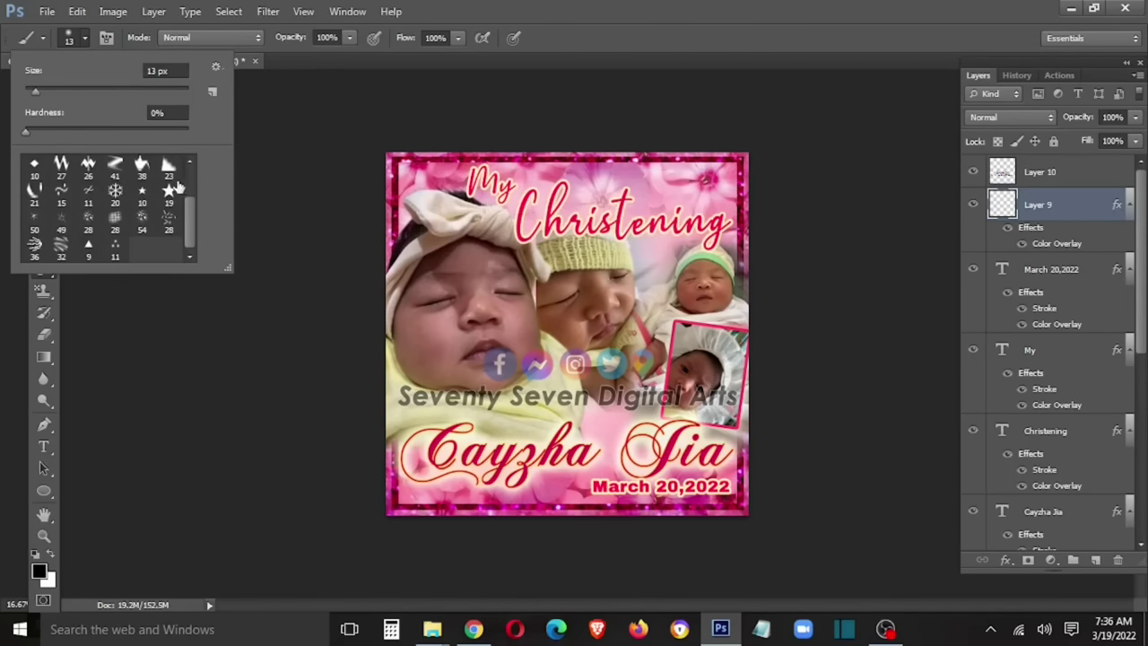
pyautogui.scroll(1, 195, 215)
# - Set the sparkle brush to 500 and stamp sparkles at the top corners, Christening, and right edge
pyautogui.click(34, 233)
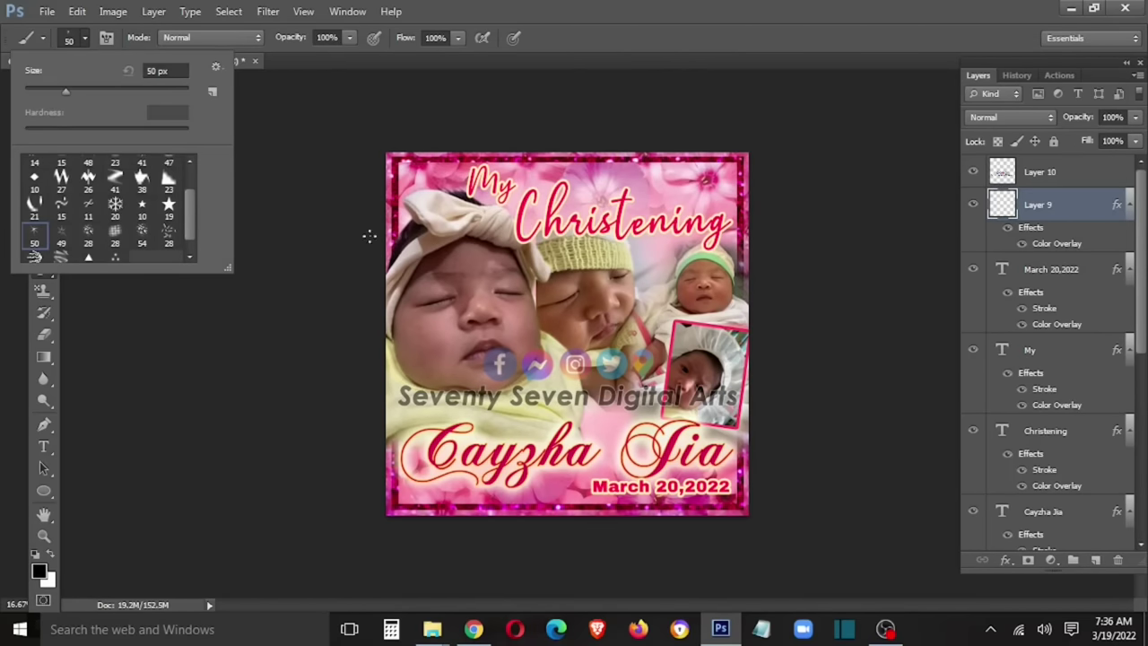
pyautogui.write('0')
pyautogui.press('Return')
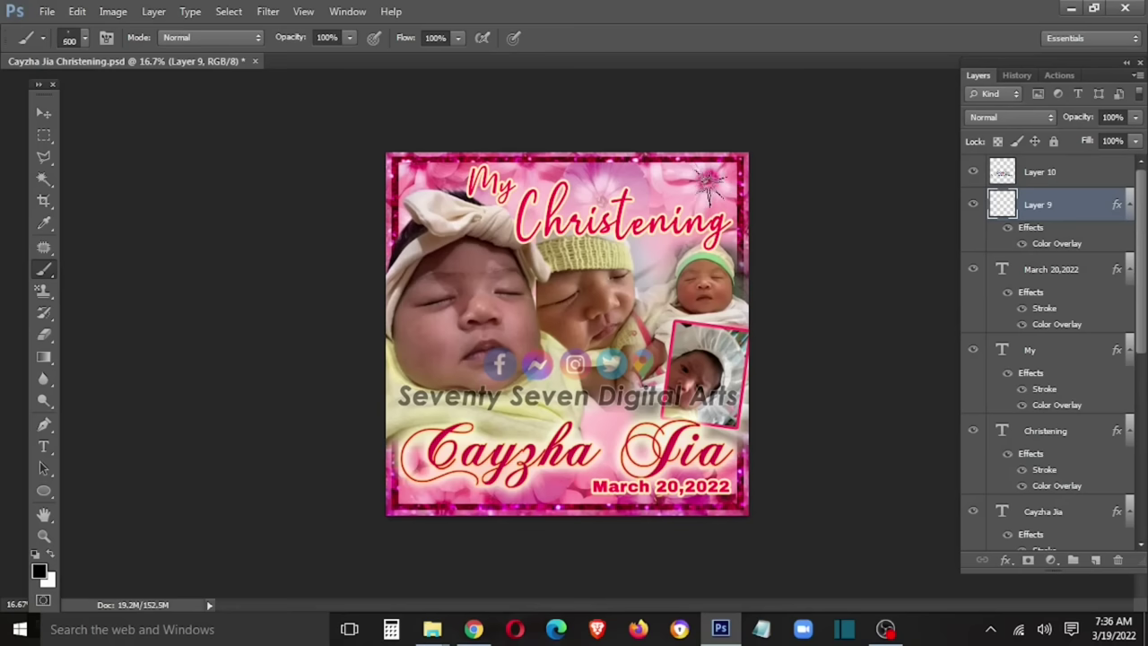
pyautogui.click(709, 184)
pyautogui.press('[')
pyautogui.press('[')
pyautogui.press('[')
pyautogui.click(671, 252)
pyautogui.click(449, 167)
pyautogui.press(']')
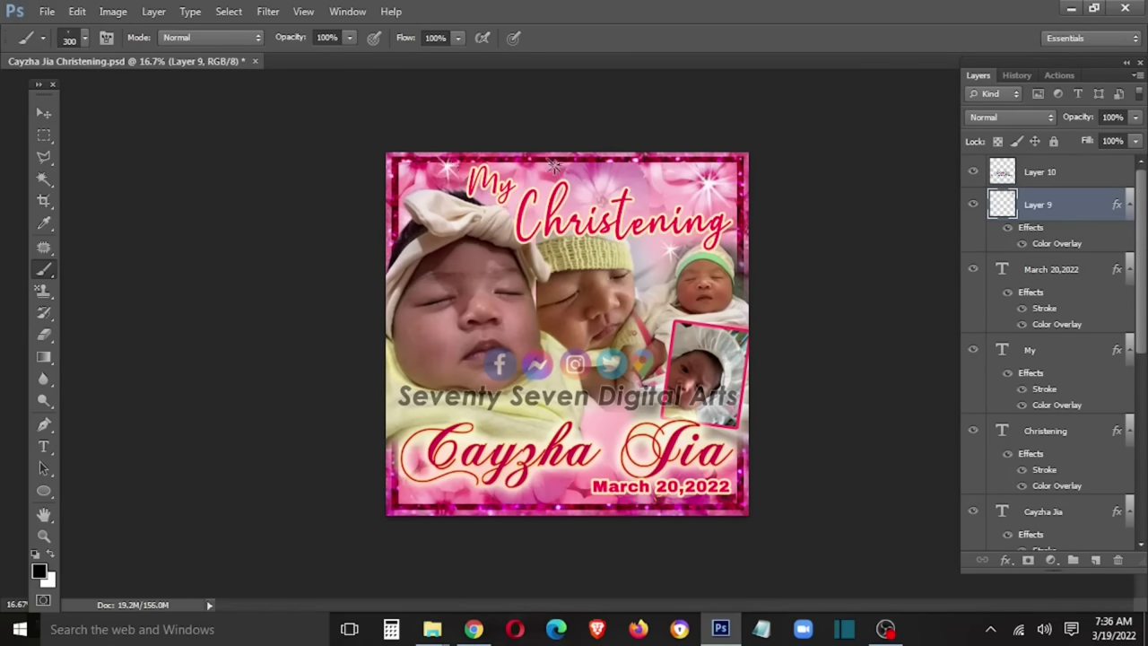
pyautogui.click(737, 434)
# - Stamp more varied-size sparkles at the bottom corners and above the name, then return to Move
pyautogui.press(']')
pyautogui.press(']')
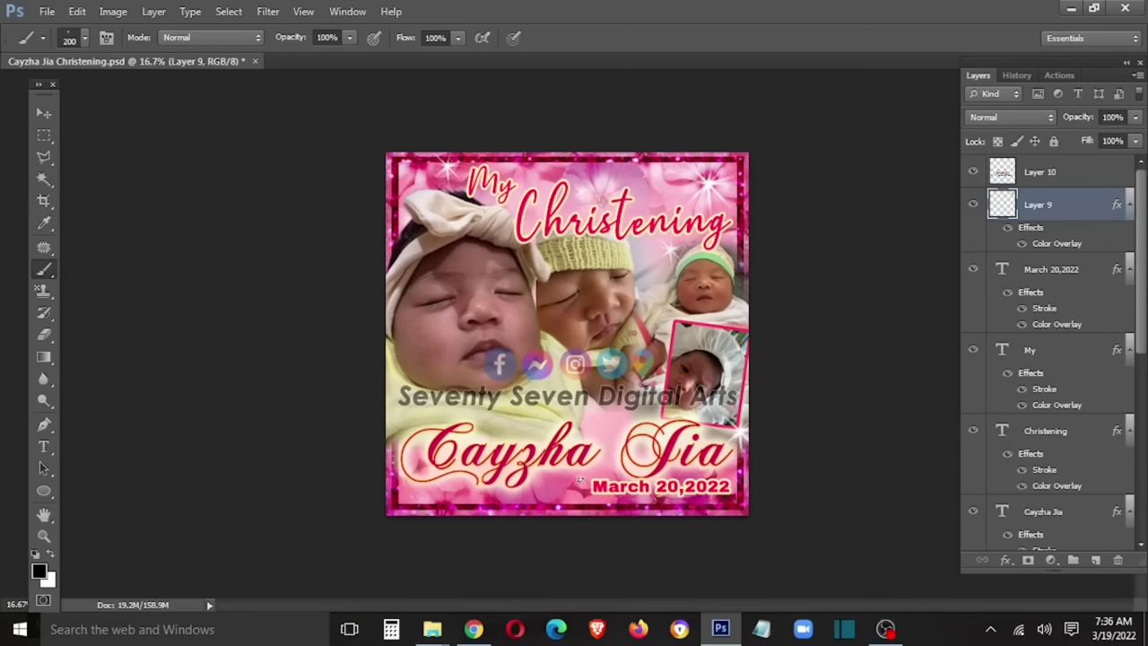
pyautogui.click(443, 504)
pyautogui.press(']')
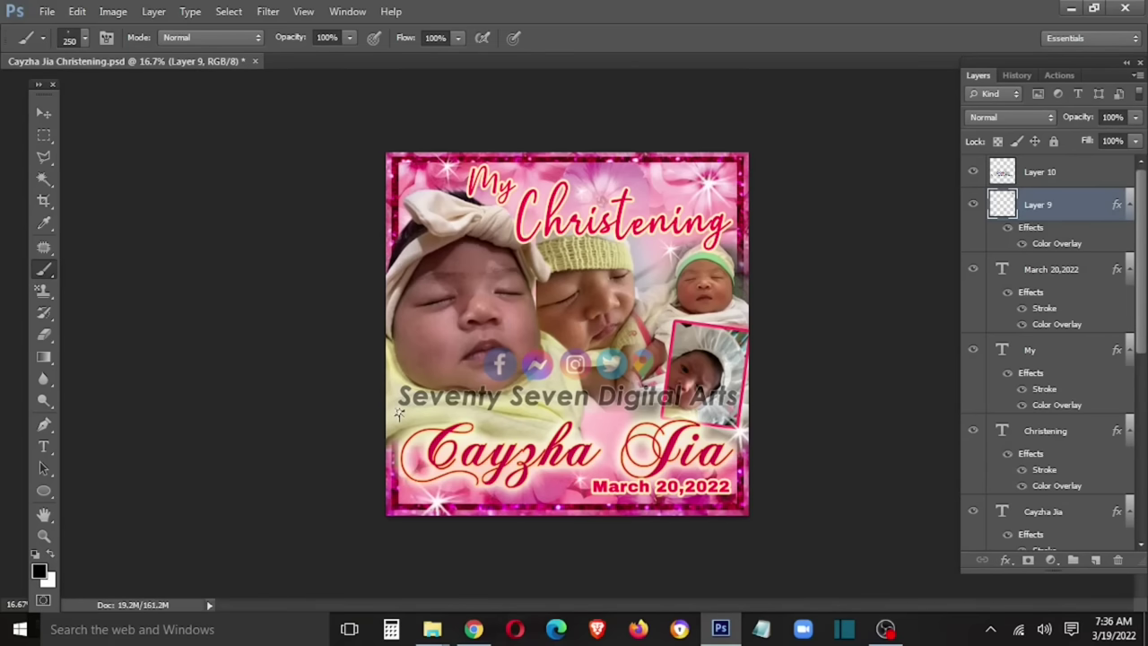
pyautogui.press(']')
pyautogui.press(']')
pyautogui.click(507, 429)
pyautogui.press('[')
pyautogui.press('[')
pyautogui.click(738, 507)
pyautogui.press('[')
pyautogui.press('[')
pyautogui.press('[')
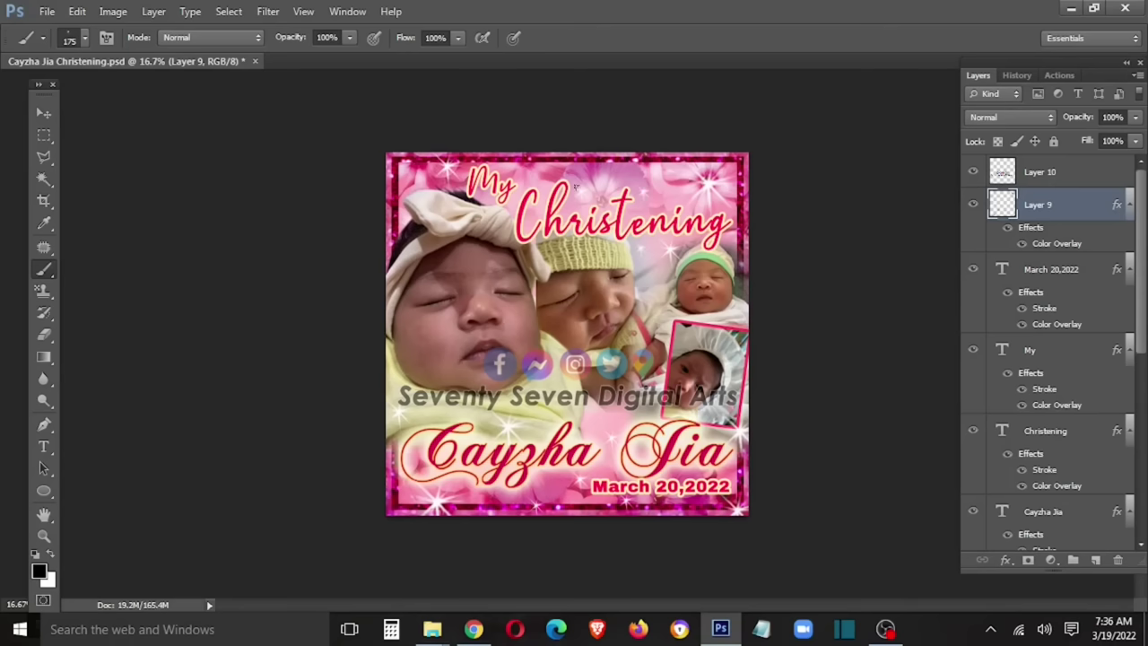
pyautogui.press('v')
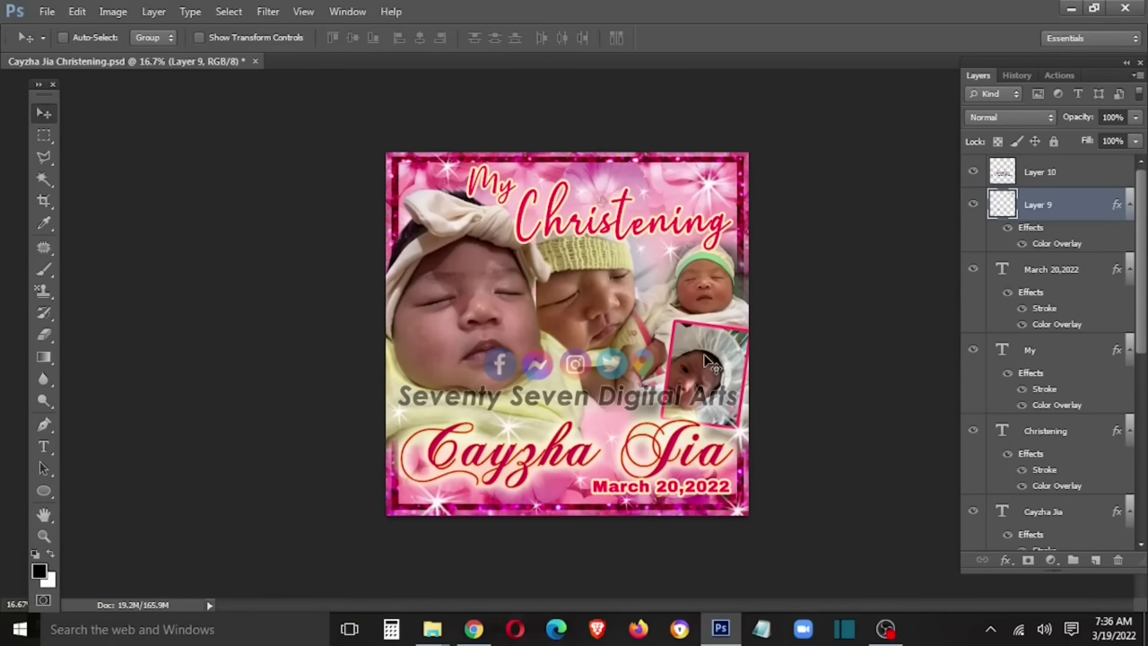
# - Save the finished christening invitation PSD with Ctrl+S
pyautogui.hotkey('ctrl', 's')
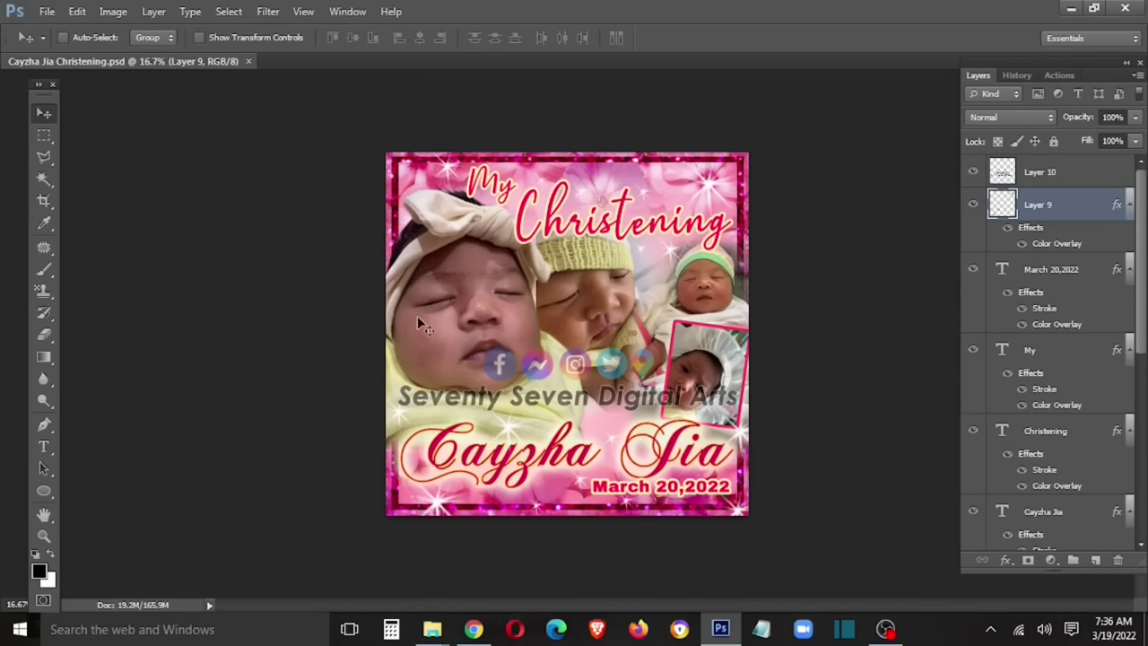